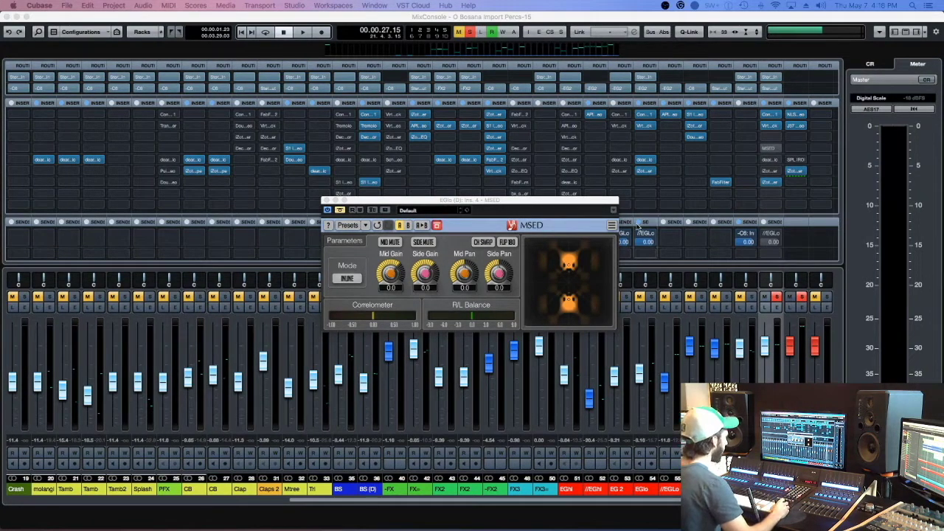
Disable the bypass of MSED on the EGlo (D) channel and open the Ozone 7 Equalizer in its insert 7
left_click(340, 212)
left_click_drag(349, 204, 329, 204)
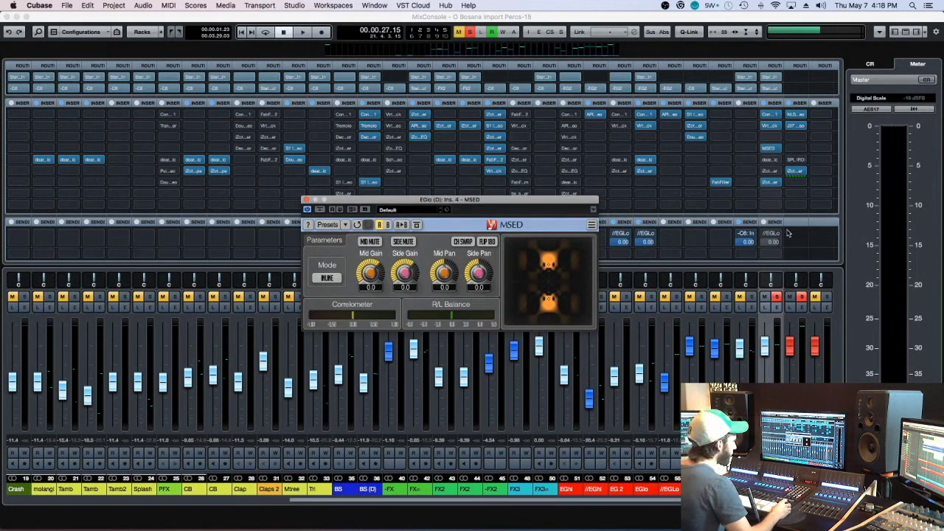
left_click(770, 182)
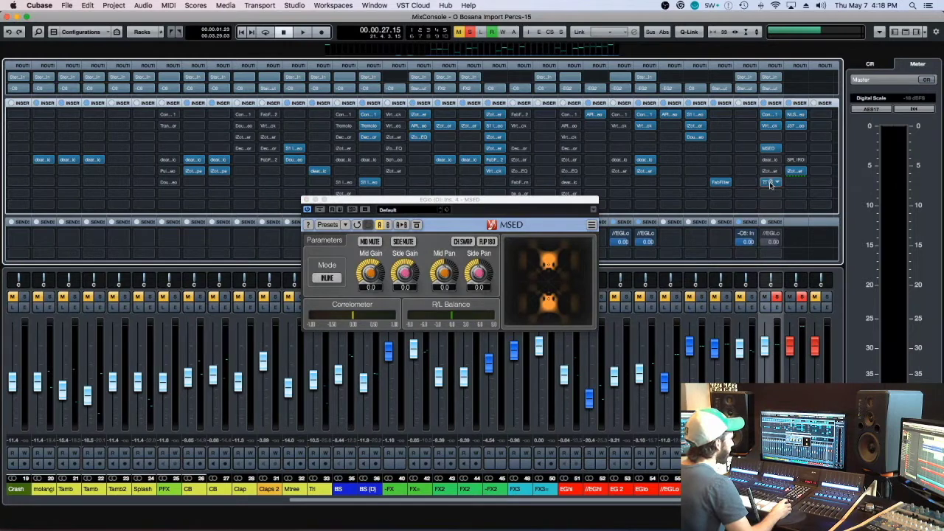
left_click(618, 227)
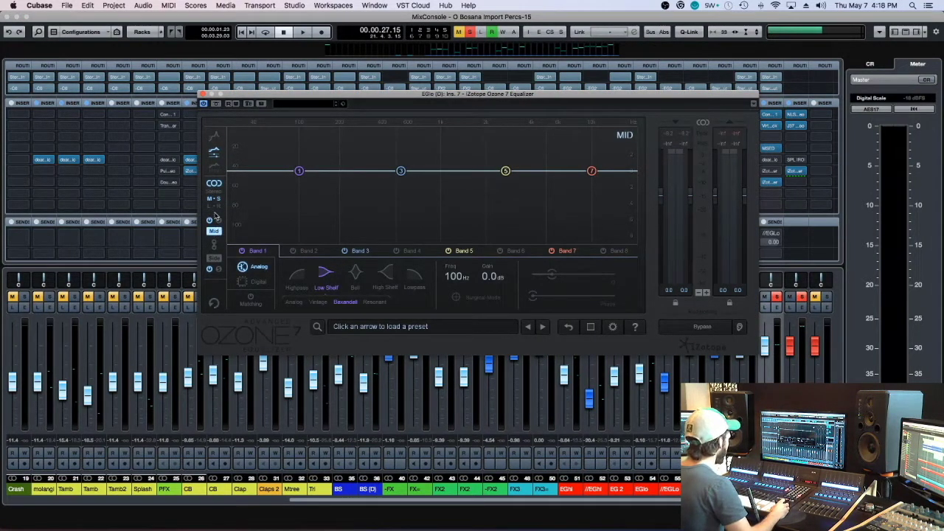
Compare the equalizer's Stereo and M-S processing modes and view its separate Mid and Side curves
left_click(215, 194)
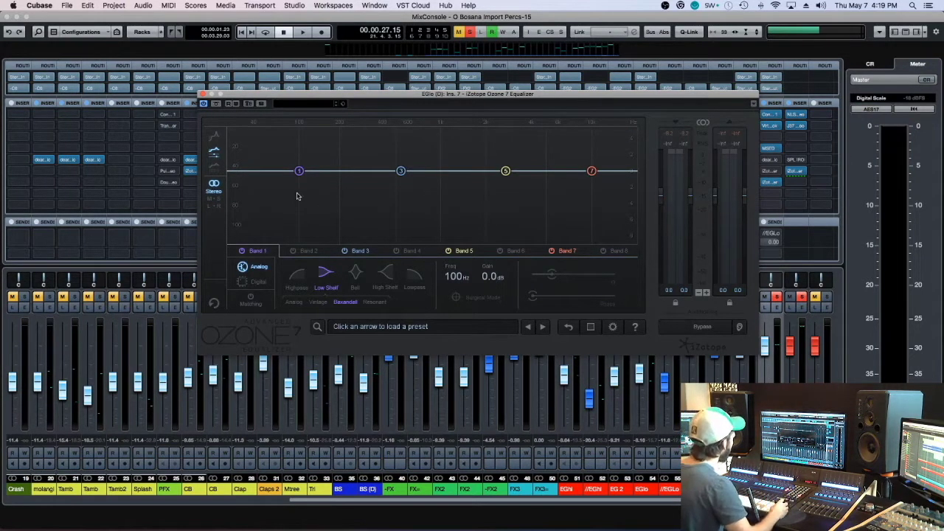
left_click(214, 201)
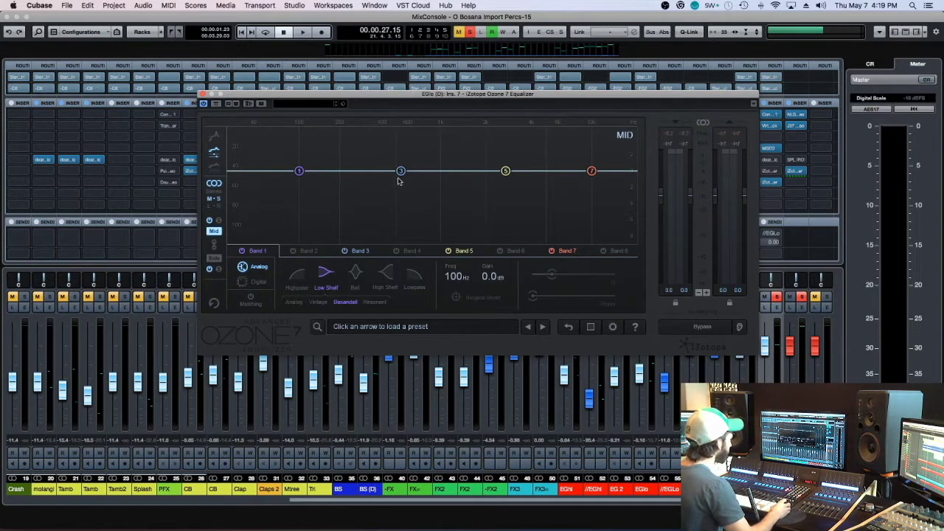
left_click(212, 259)
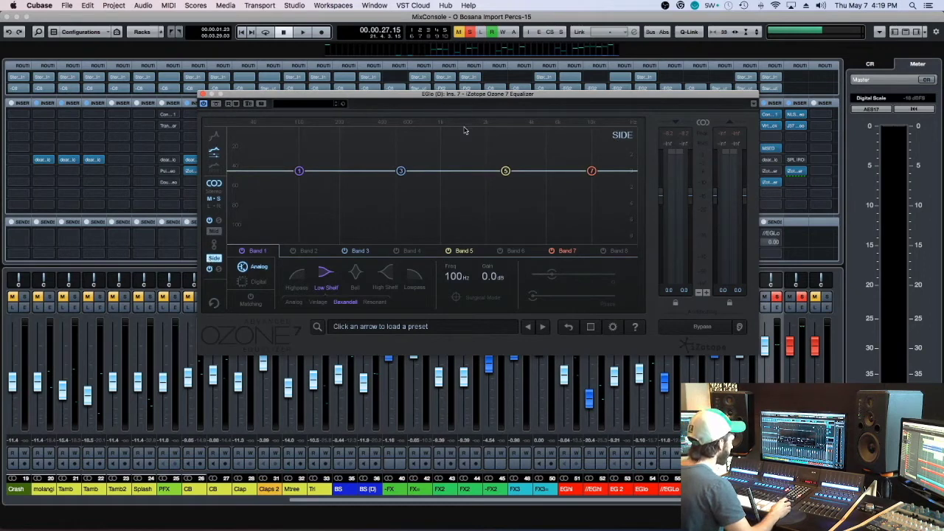
left_click(214, 233)
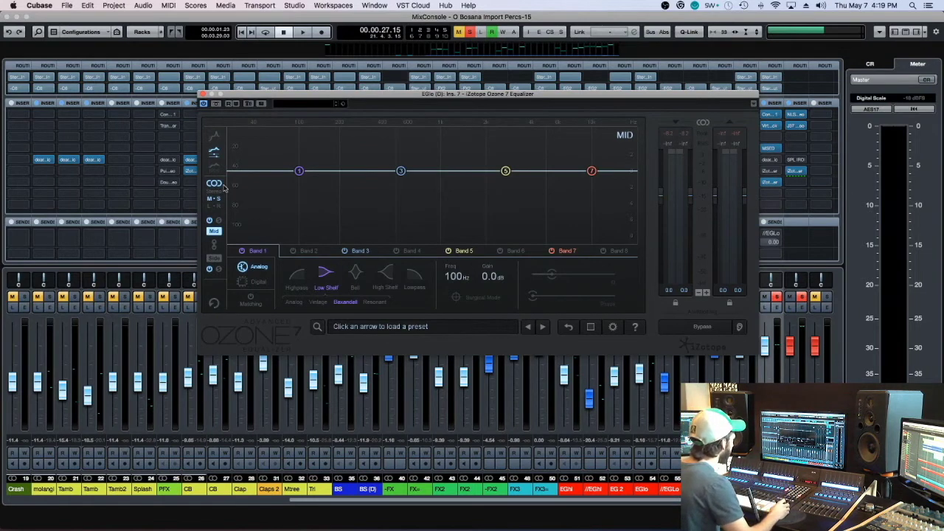
left_click_drag(424, 93, 443, 104)
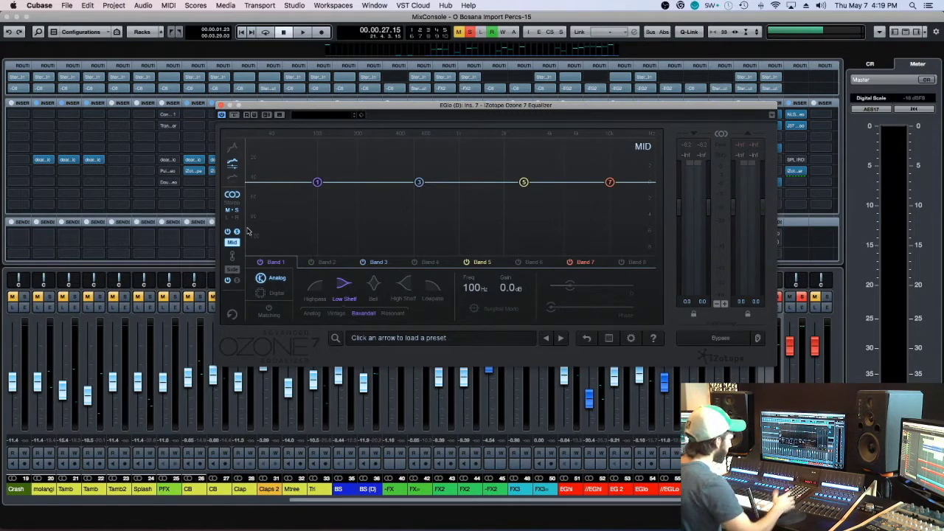
left_click(233, 270)
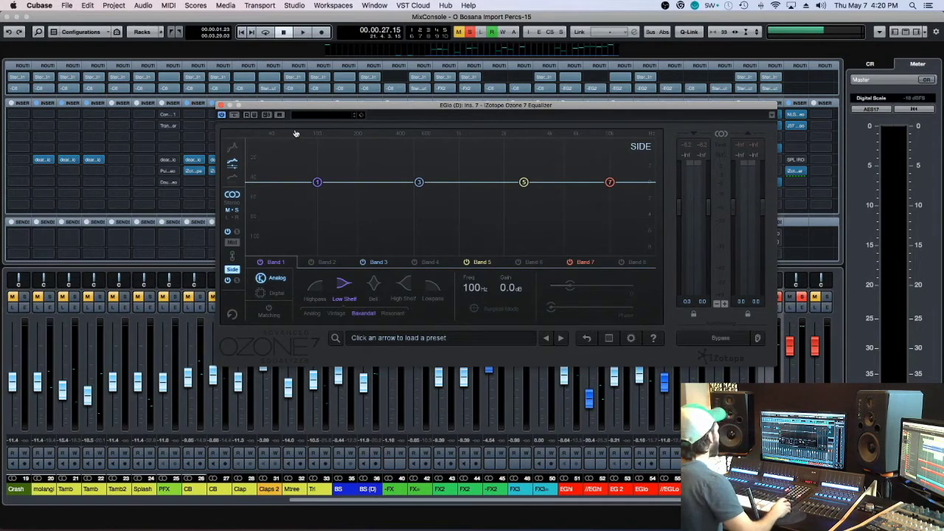
left_click_drag(298, 109, 301, 114)
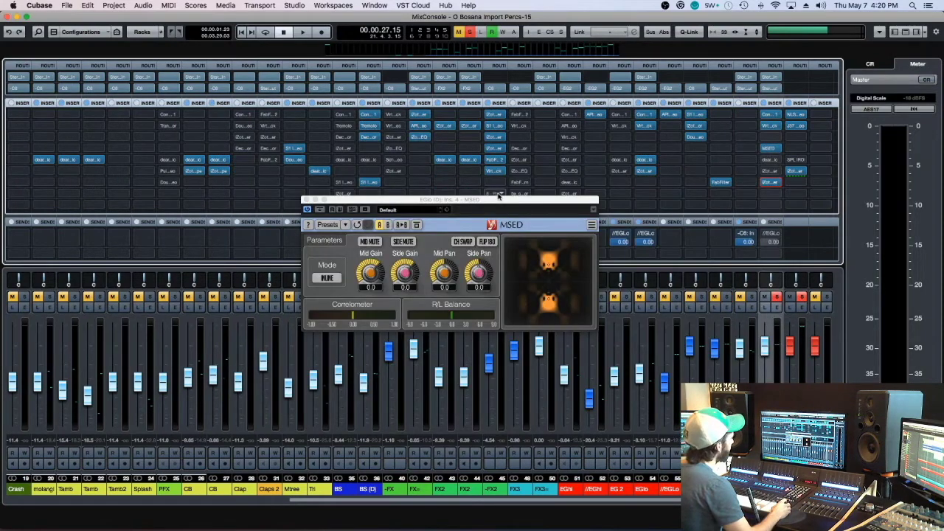
Load Voxengo MSED into insert 4 of the EGlo (D) channel and audition the track through it
left_click_drag(509, 191, 511, 193)
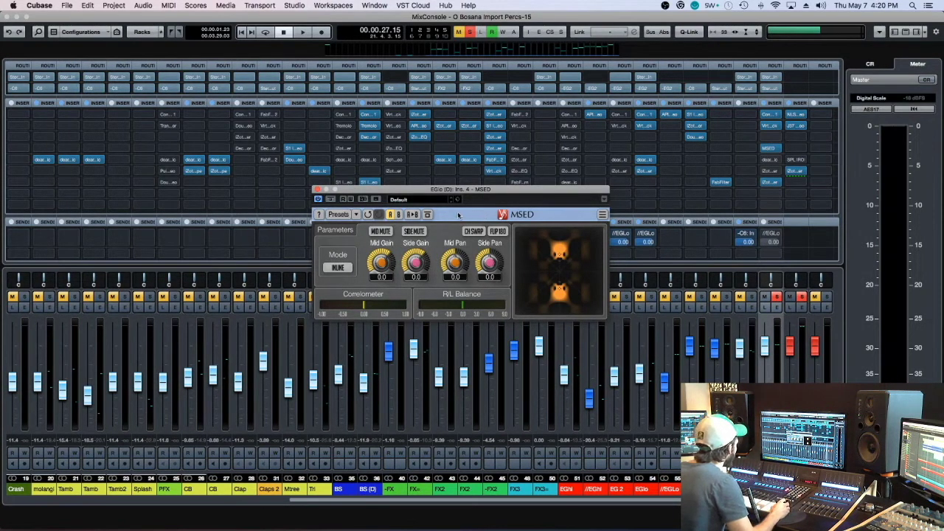
left_click(771, 147)
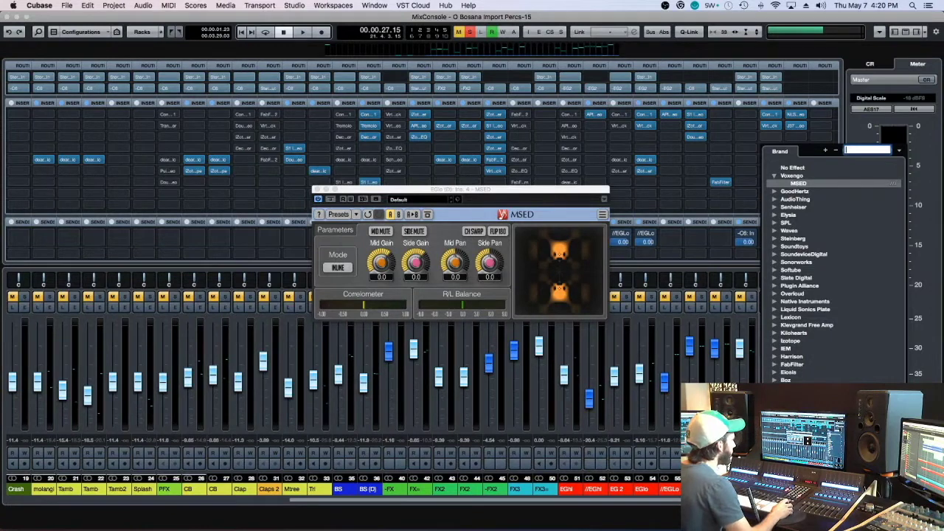
left_click(795, 183)
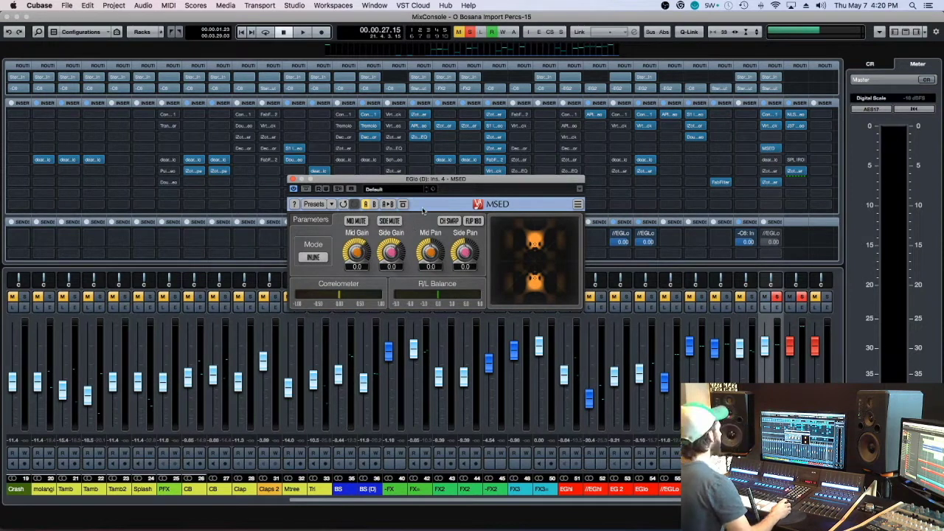
key("space")
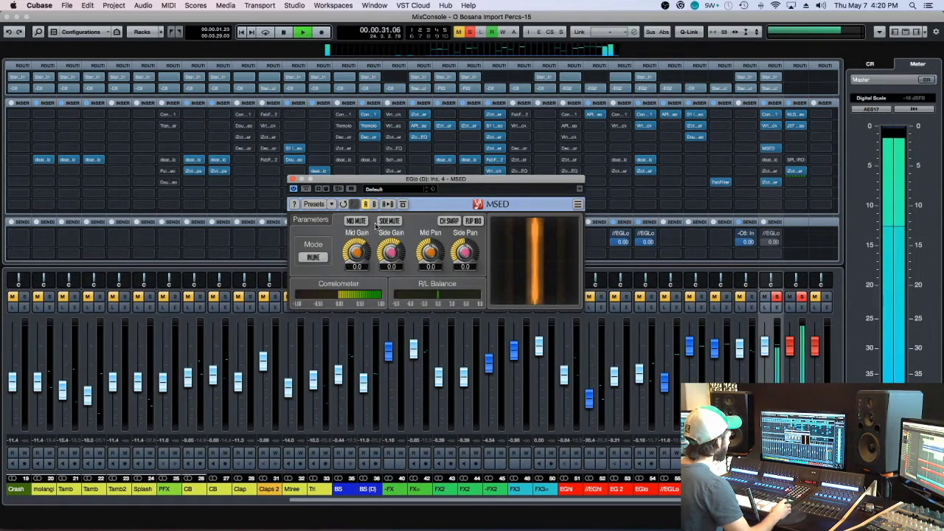
key("space")
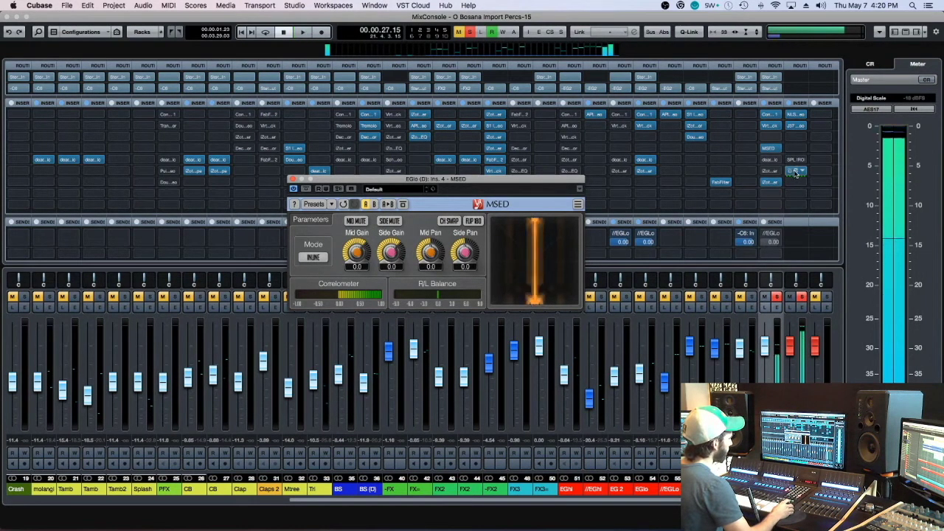
left_click(794, 279)
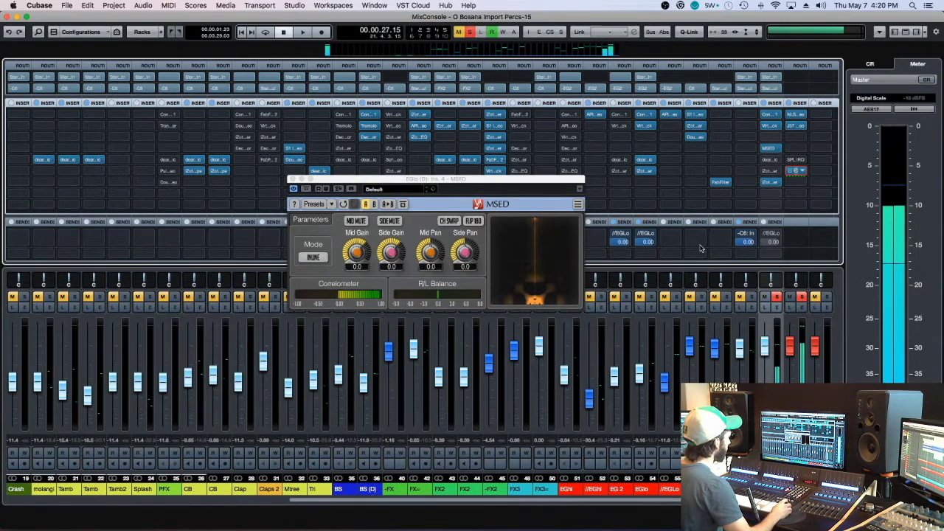
left_click(797, 170)
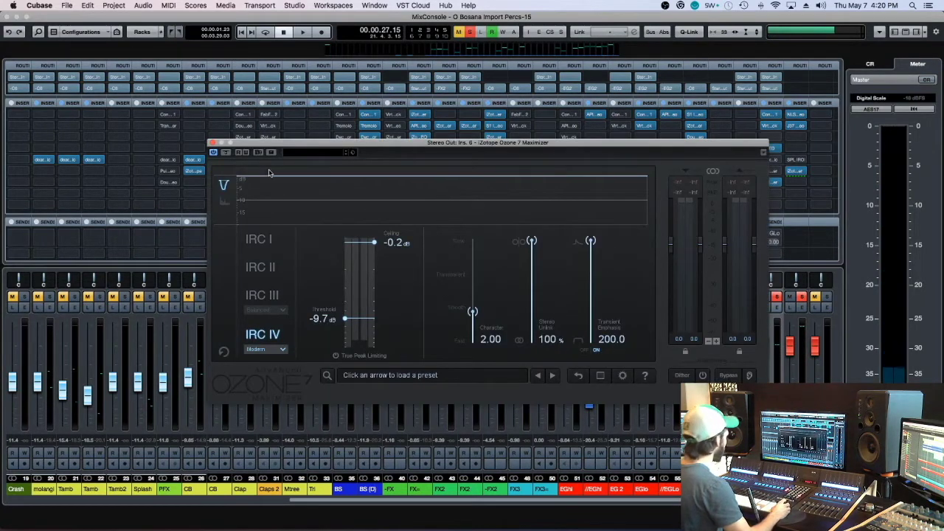
key("super+w")
Open the Ozone 7 Equalizer on EGlo (D) and audition its Mid and Side signals in solo
left_click(770, 184)
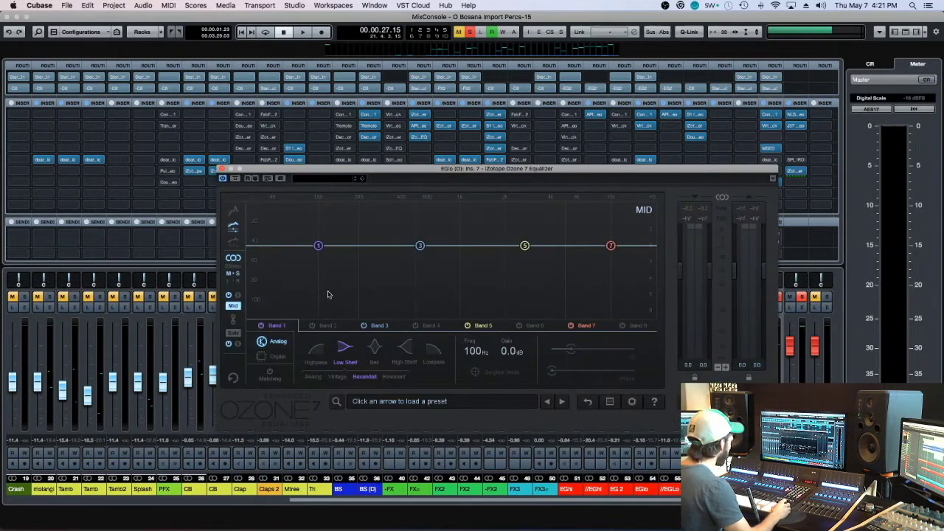
key("space")
key("space")
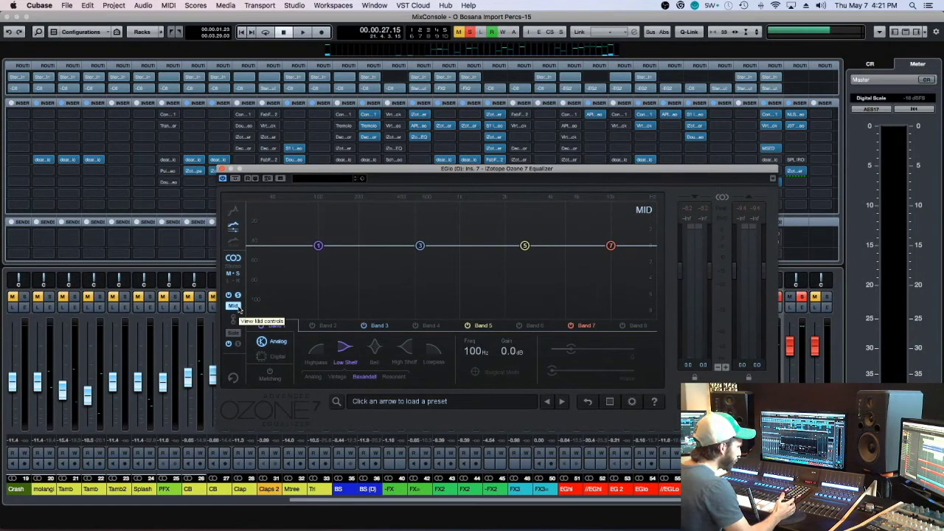
key("space")
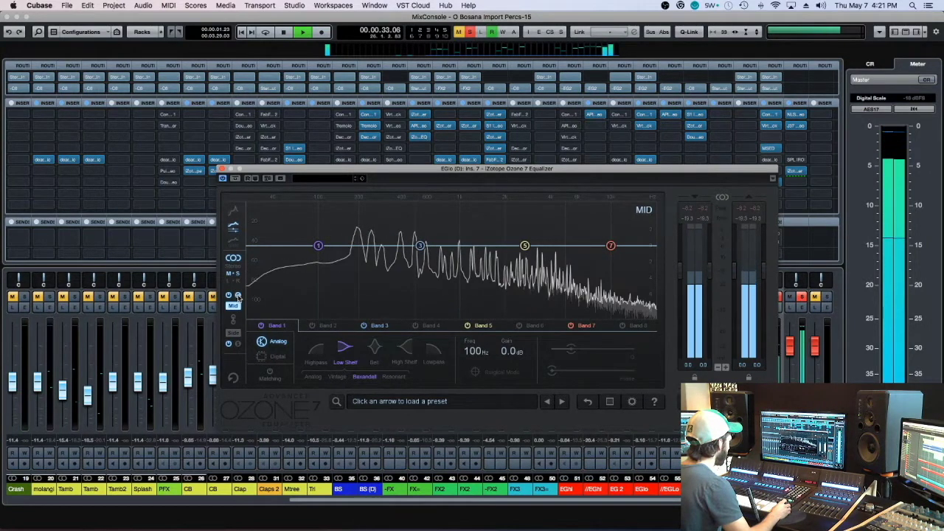
key("space")
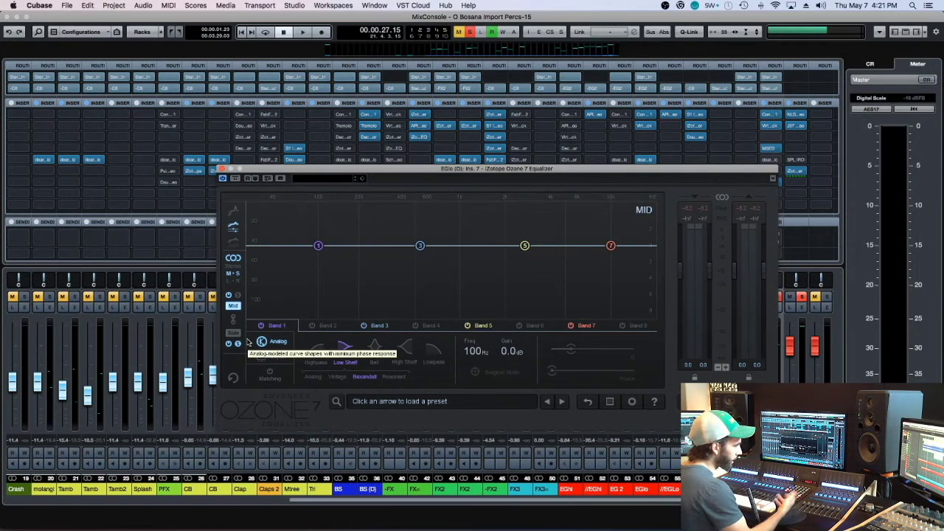
key("space")
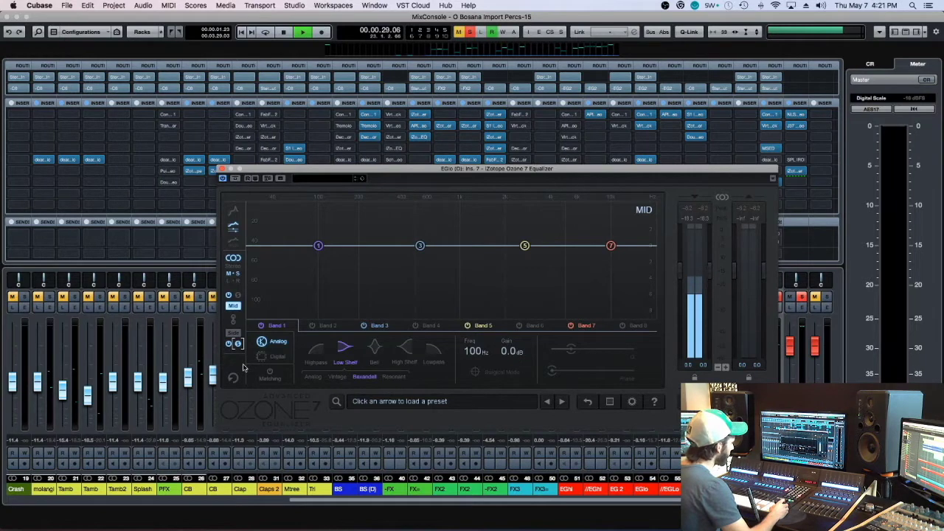
key("space")
Remove the Ozone 7 Equalizer from insert 7 of the EGlo (D) channel
left_click_drag(341, 178, 253, 144)
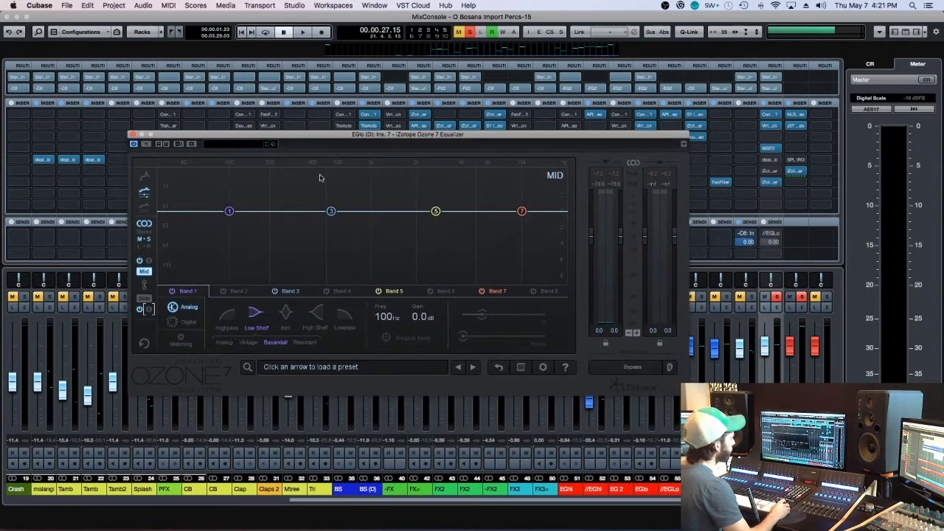
left_click(771, 184)
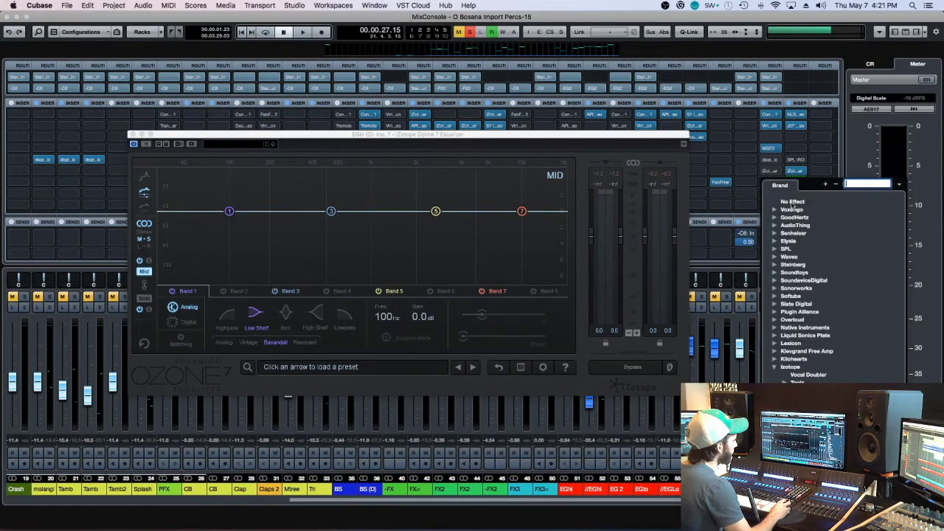
left_click(791, 209)
left_click(796, 217)
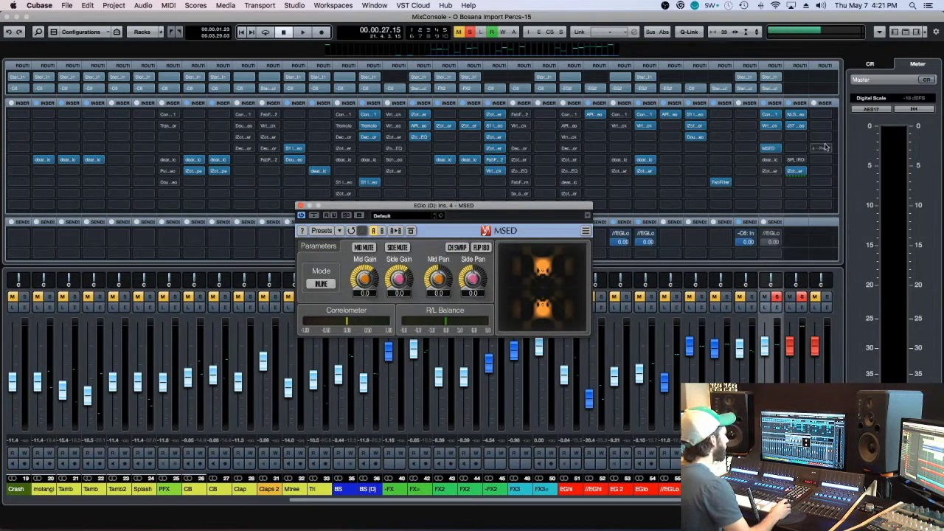
Load the iZotope Vocal Doubler into insert 3 of EGlo (D) and bring the MixConsole back into view
left_click(778, 137)
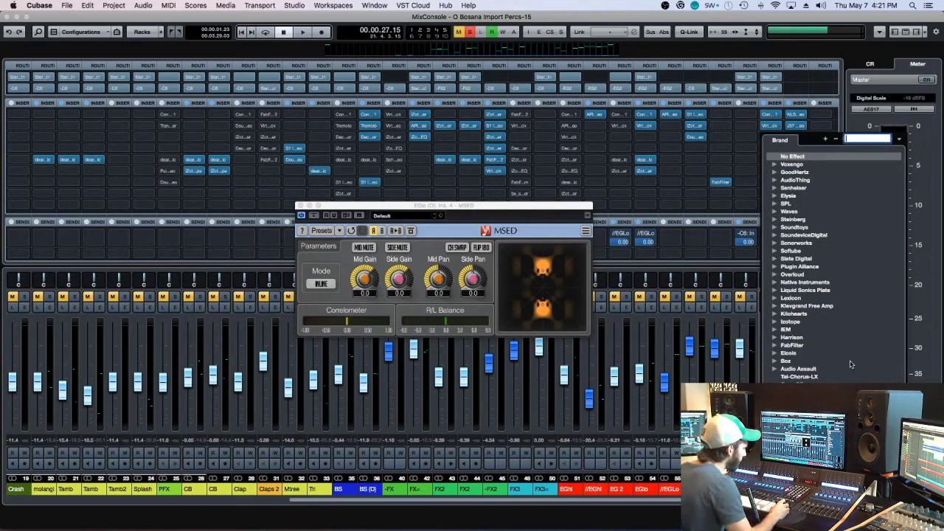
left_click(789, 322)
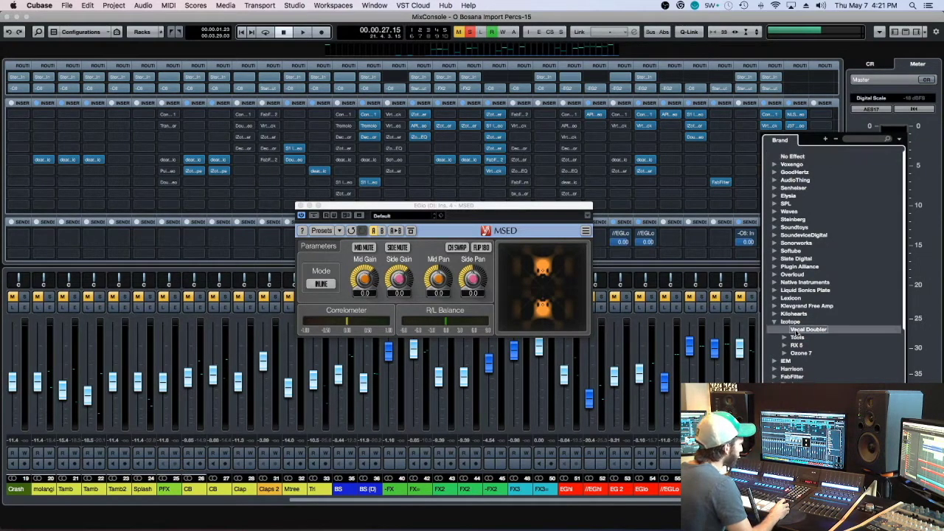
left_click(801, 339)
left_click_drag(425, 205, 943, 205)
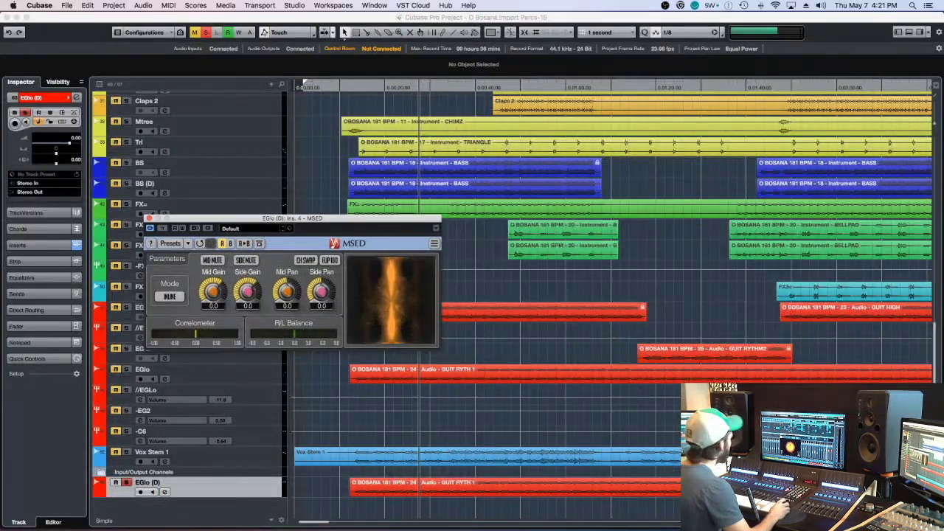
key("F3")
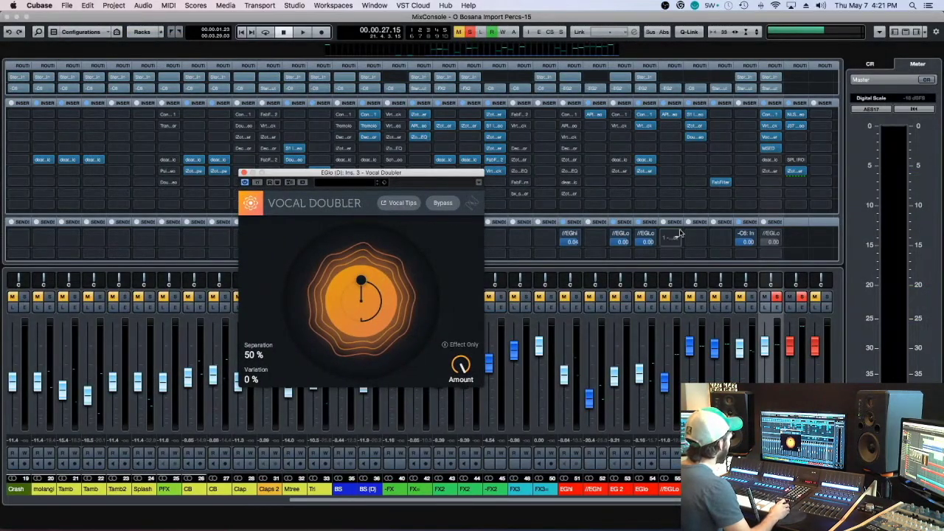
Set the Vocal Doubler to 100 % Separation and 0 % Variation, also trying the opposite extreme during playback
left_click_drag(351, 283, 356, 254)
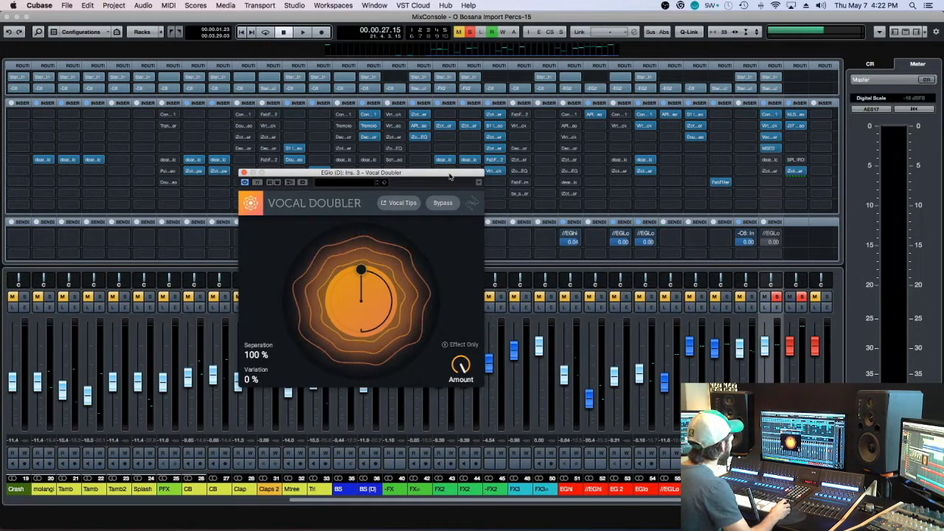
left_click_drag(450, 177, 544, 174)
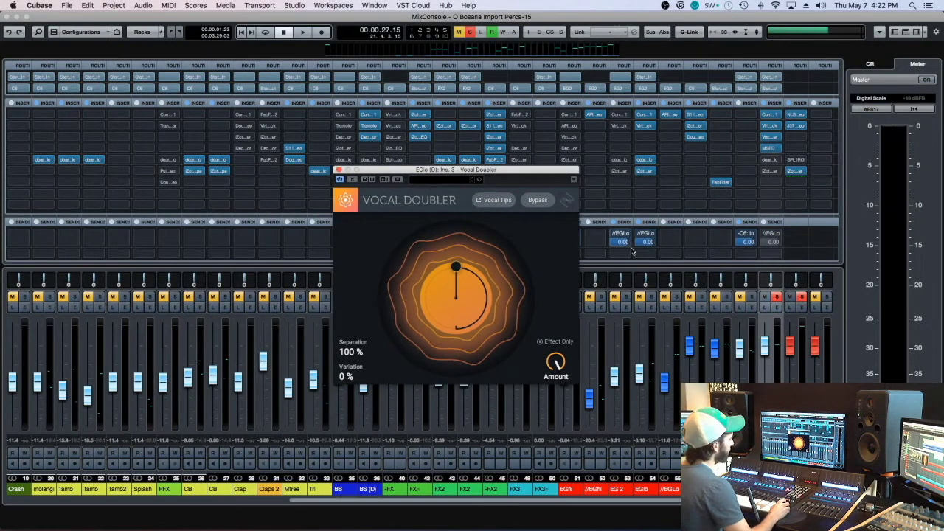
key("space")
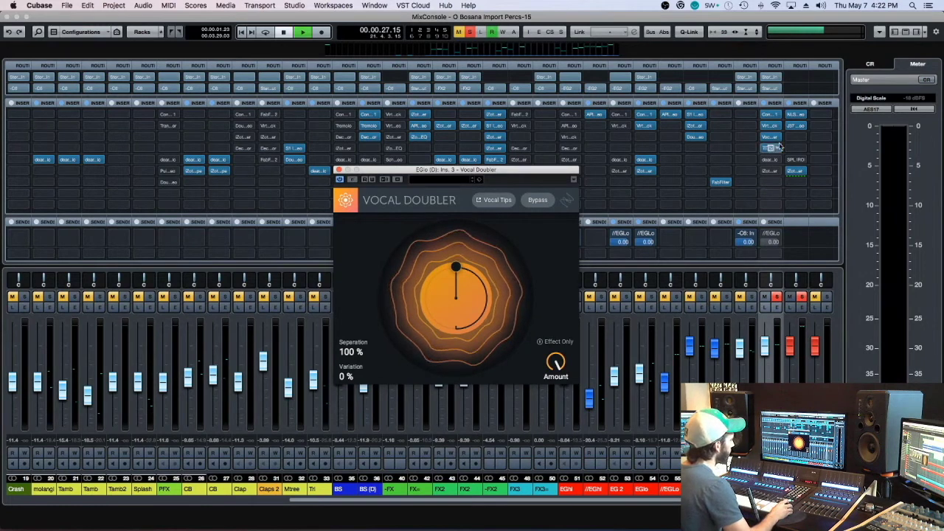
left_click_drag(455, 270, 455, 310)
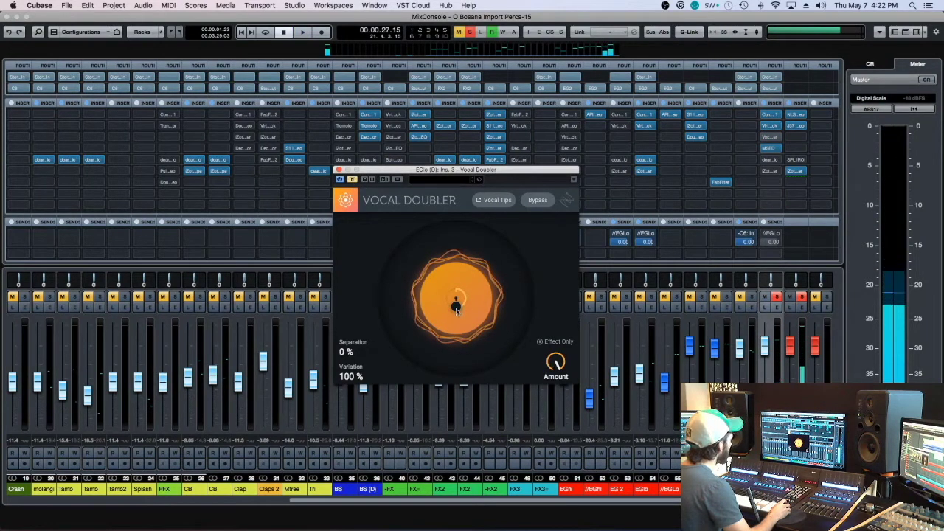
left_click_drag(455, 309, 455, 250)
Adjust the Vocal Doubler's Amount to 58 % while the guitar track plays
left_click_drag(555, 361, 551, 463)
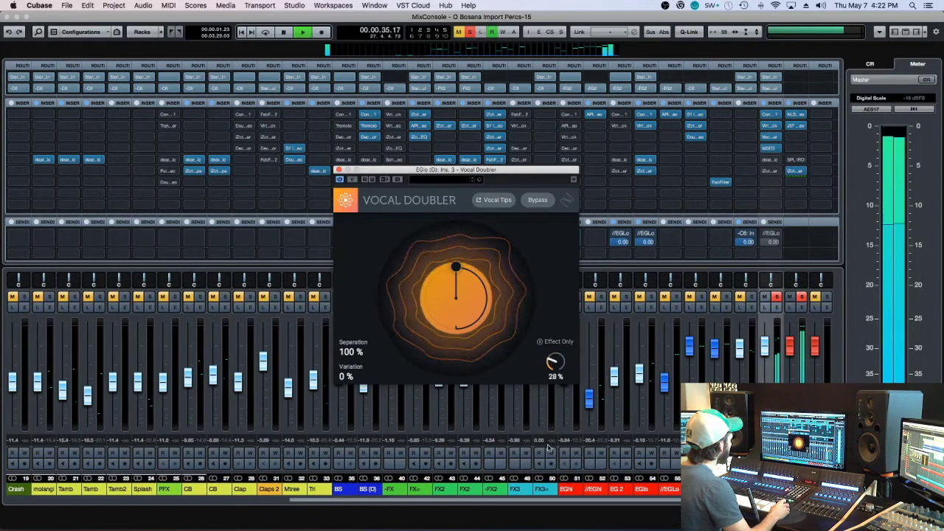
left_click_drag(551, 369, 551, 353)
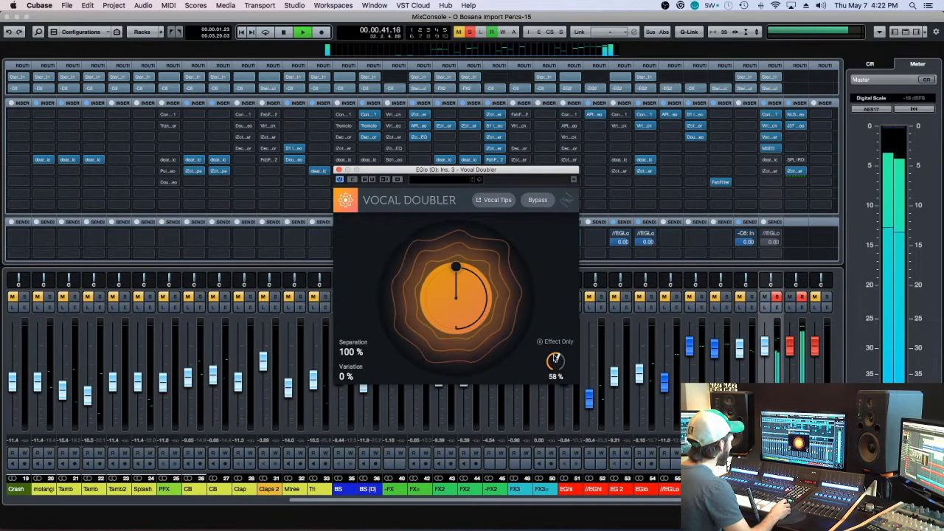
Set the Vocal Doubler's Variation to 32 % at 100 % Separation and close its window
left_click_drag(354, 378, 343, 354)
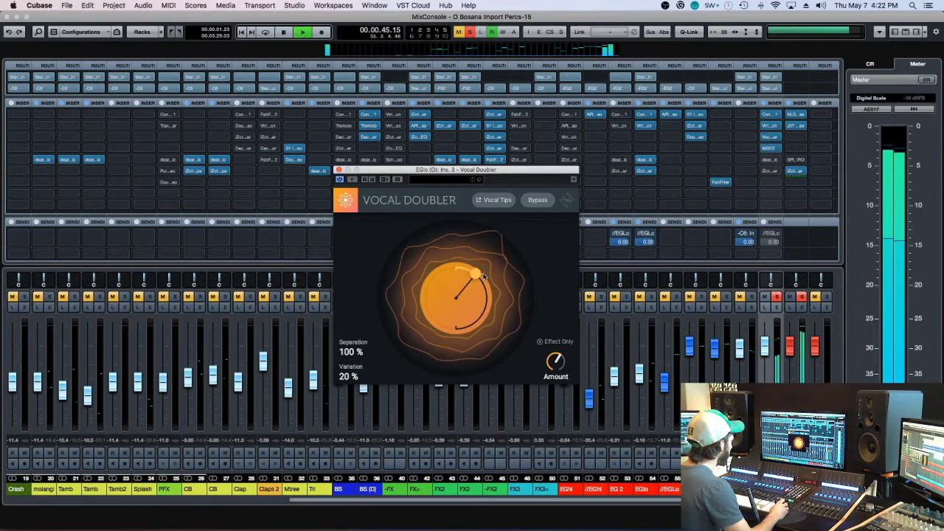
left_click_drag(475, 271, 482, 281)
left_click(339, 170)
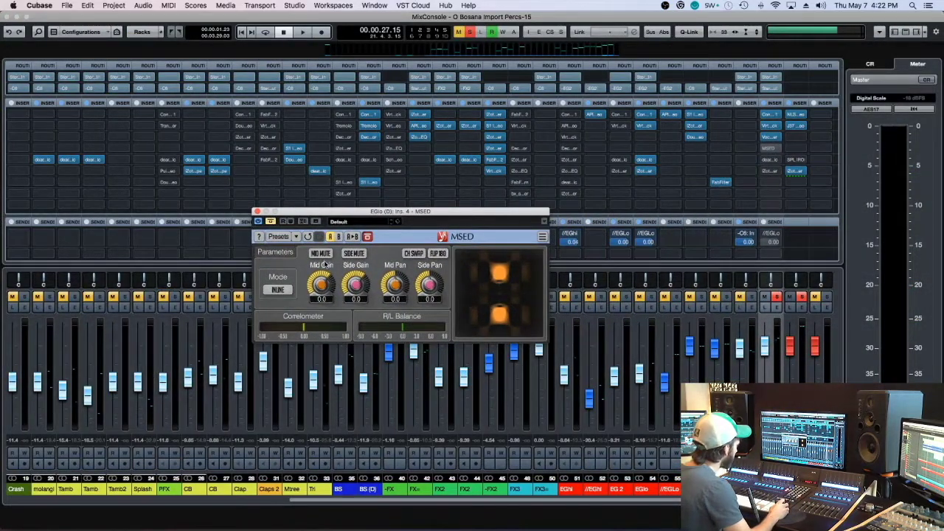
Enable MSED on EGlo (D) with Mid Mute on and audition only the side signal
left_click(320, 253)
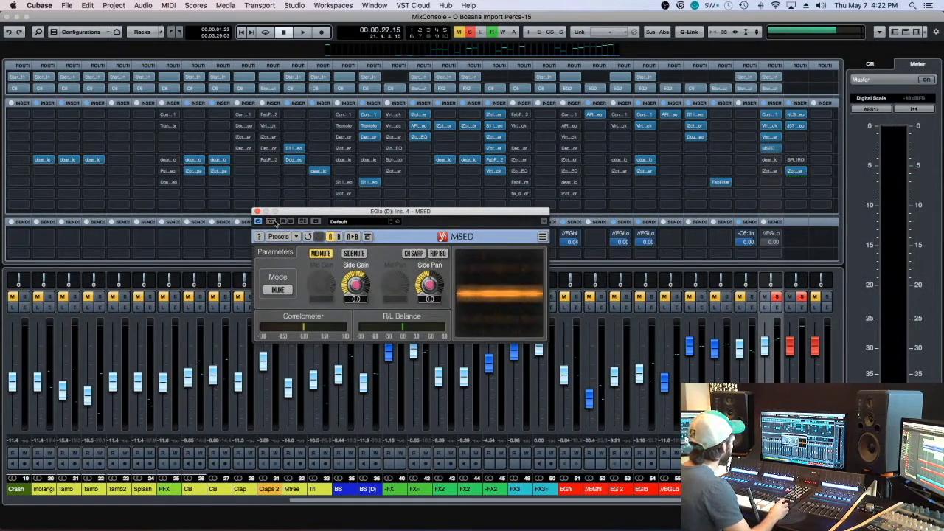
key("space")
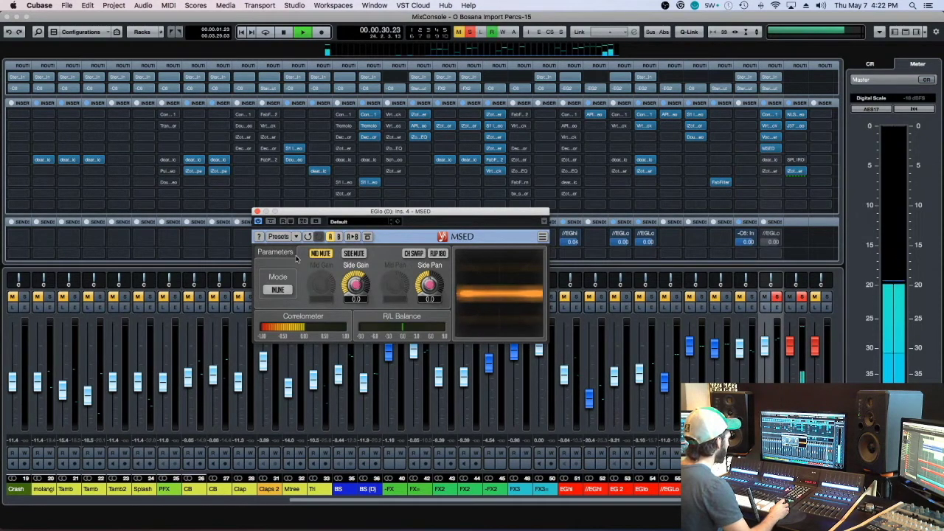
key("space")
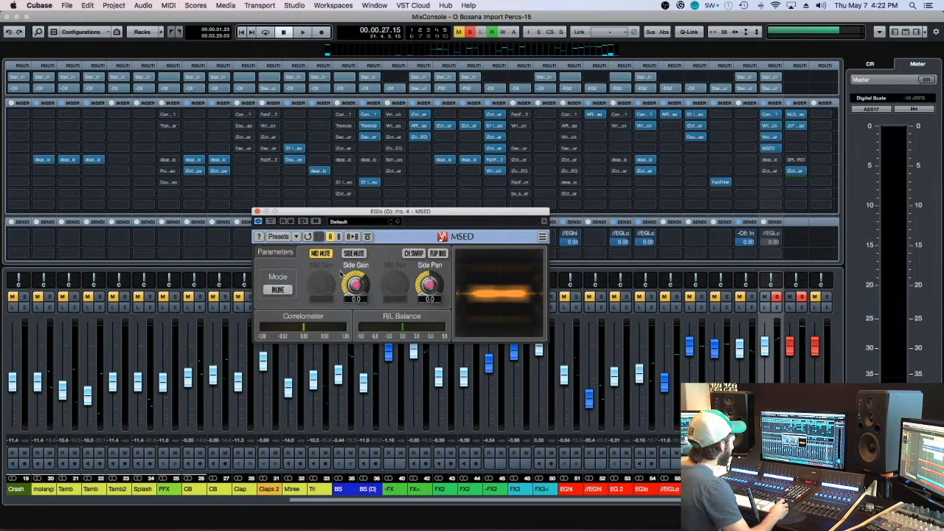
Switch MSED to Side Mute and audition the mid signal while toggling the Vocal Doubler's bypass
left_click(320, 253)
left_click(350, 253)
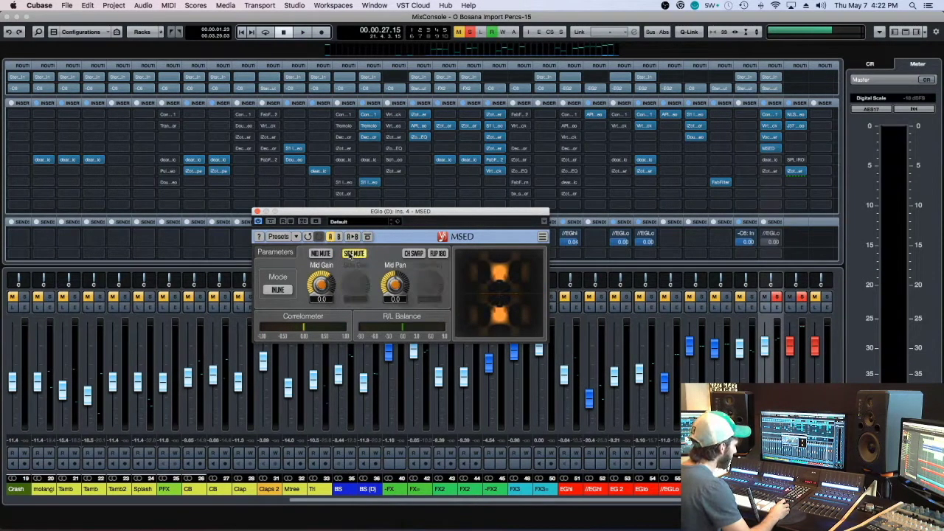
key("space")
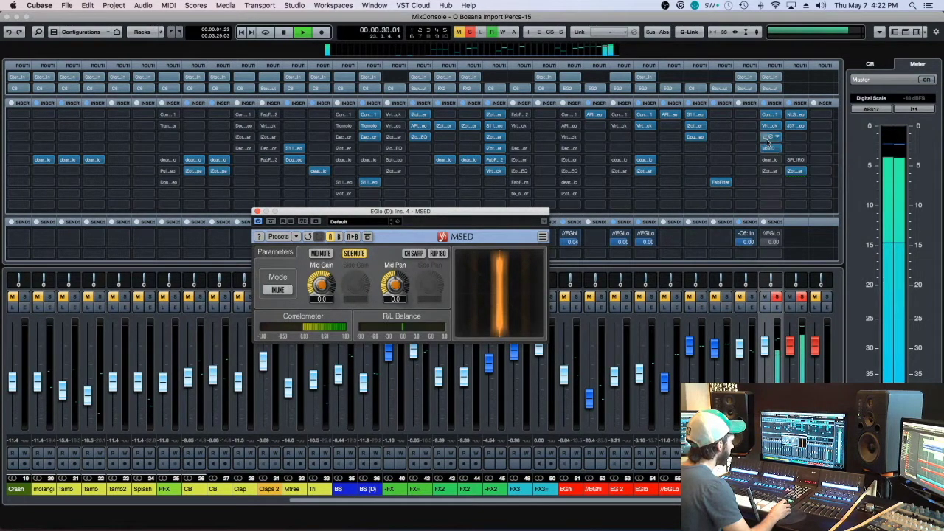
left_click(767, 142)
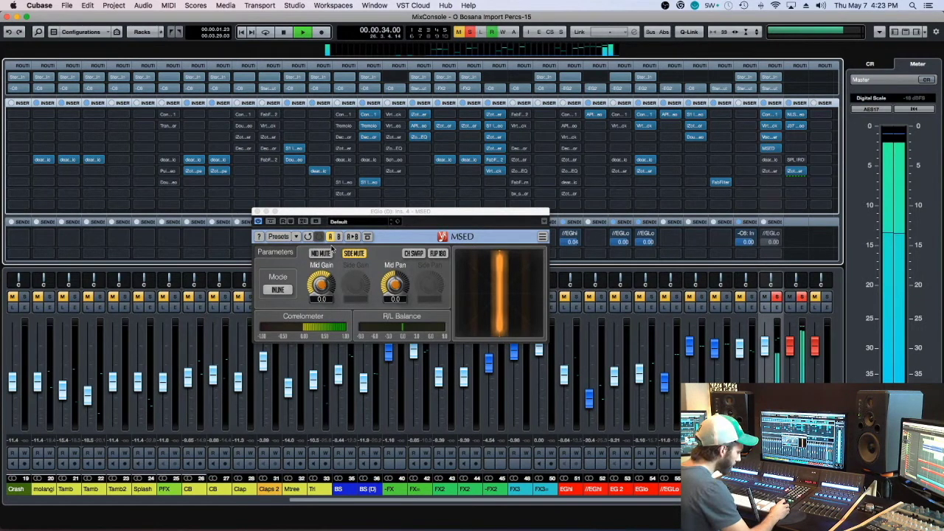
key("space")
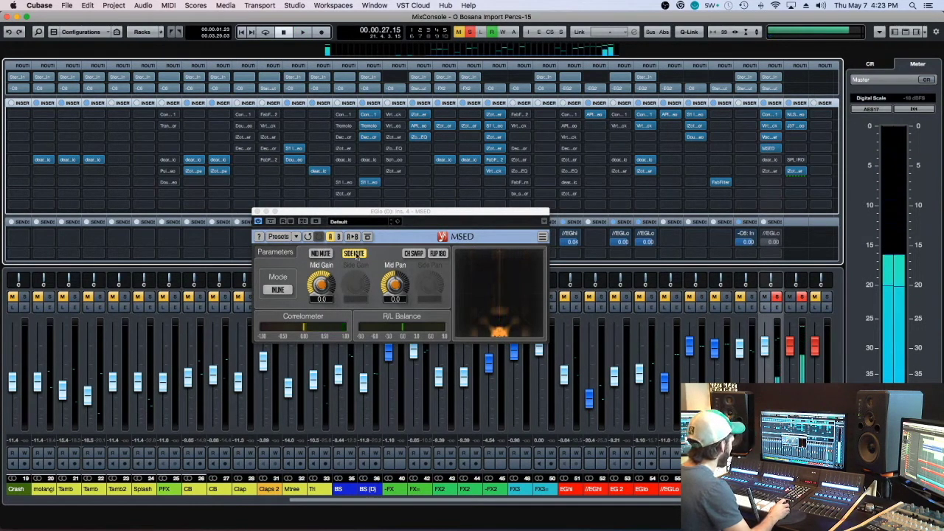
Set MSED back to Mid Mute with Side Mute off while the guitar plays
left_click(322, 254)
key("space")
left_click(322, 253)
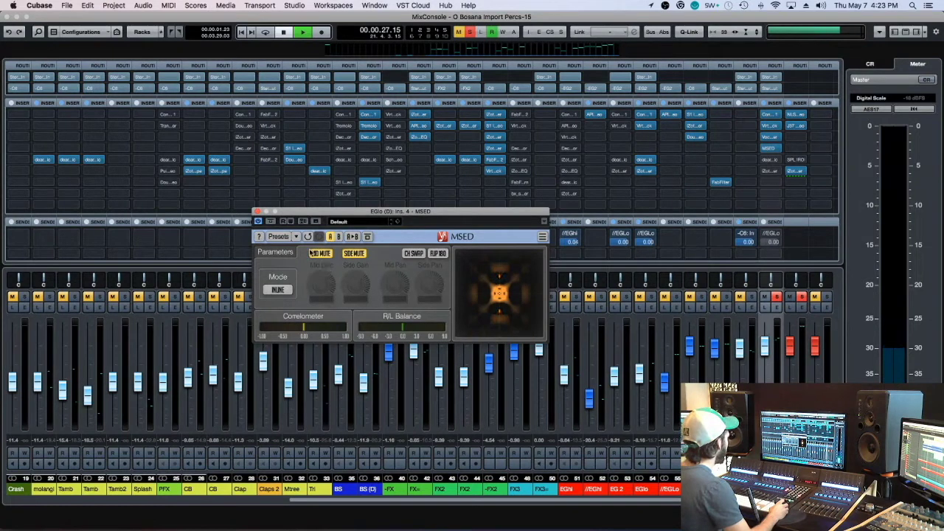
left_click(353, 253)
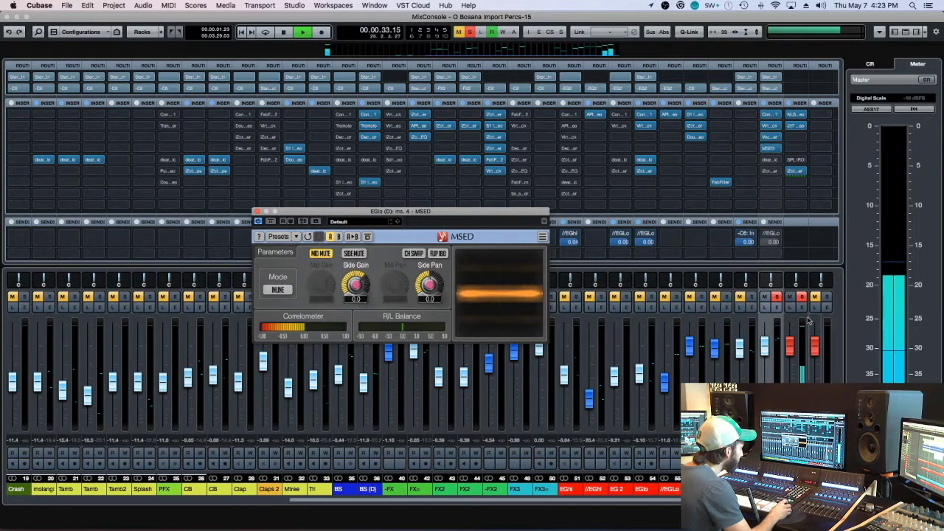
Open the Vocal Doubler from the EGlo (D) channel settings and compare the side signal with and without its bypass
left_click(758, 308)
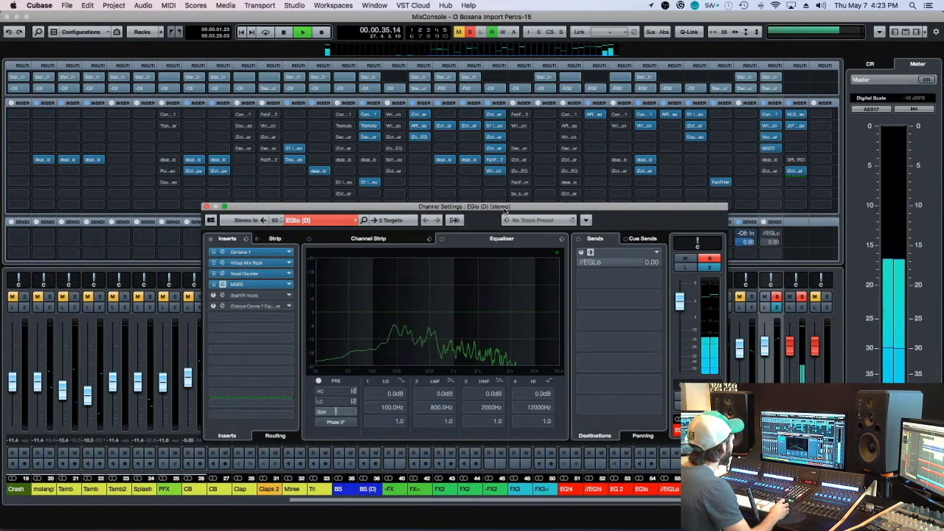
left_click(224, 275)
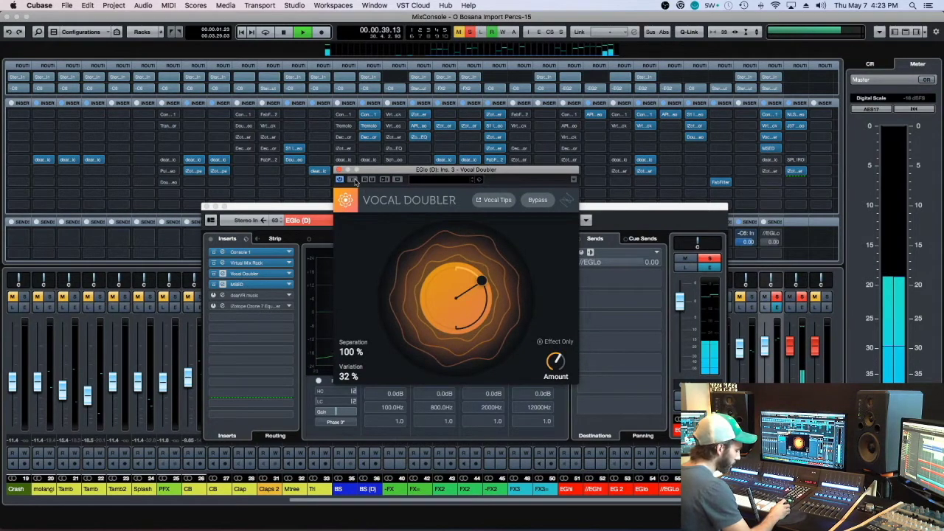
left_click(355, 181)
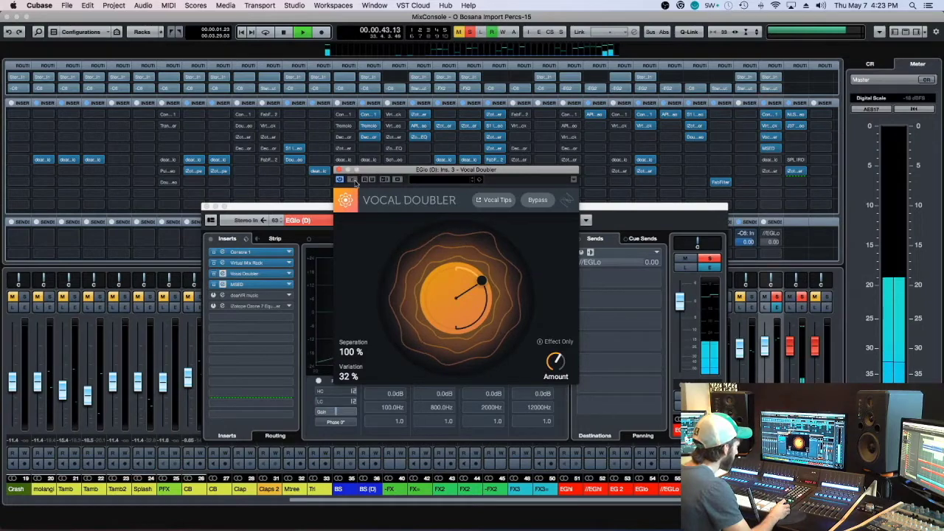
left_click(339, 169)
key("space")
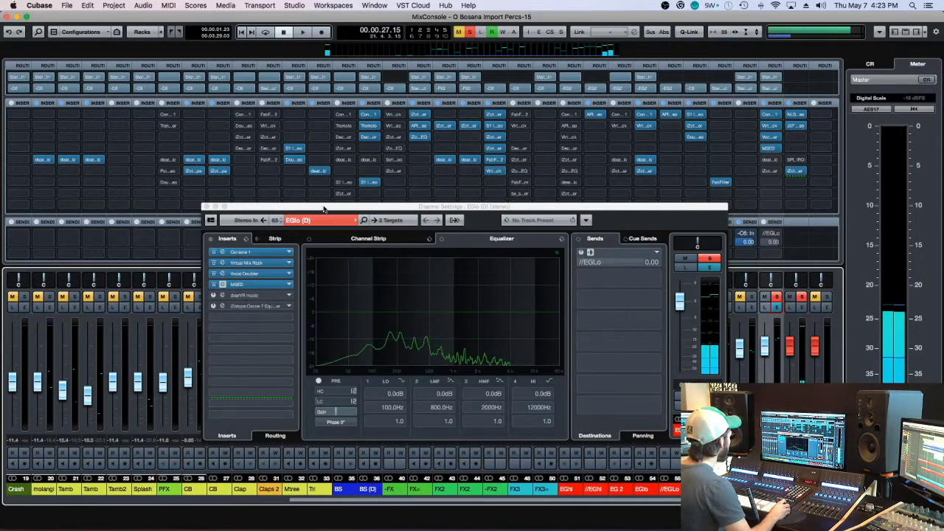
Reposition the EGlo (D) channel settings window and close it
left_click_drag(354, 206, 380, 277)
left_click_drag(384, 204, 314, 230)
key("F3")
left_click(186, 228)
key("F3")
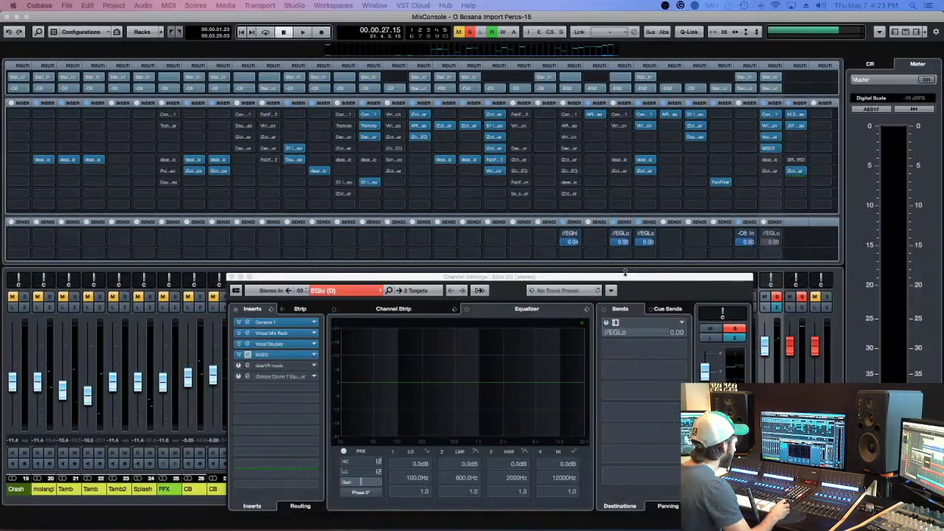
left_click_drag(626, 273, 578, 197)
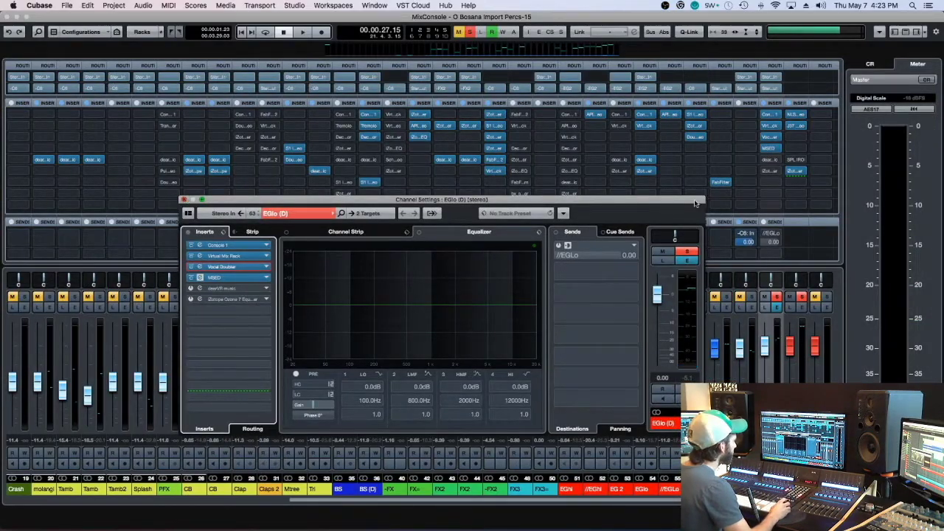
key("super+w")
Duplicate the EGlo (D) track in the project window and return to the MixConsole
key("F3")
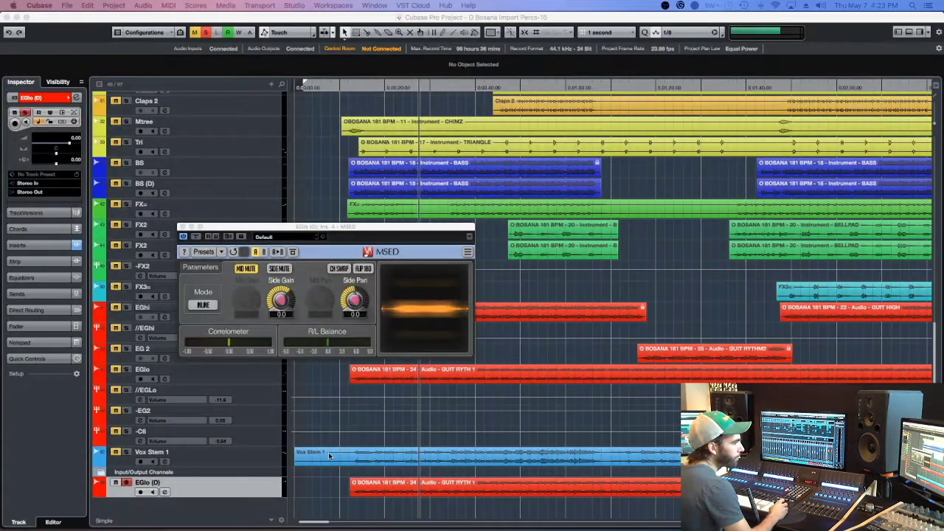
right_click(249, 495)
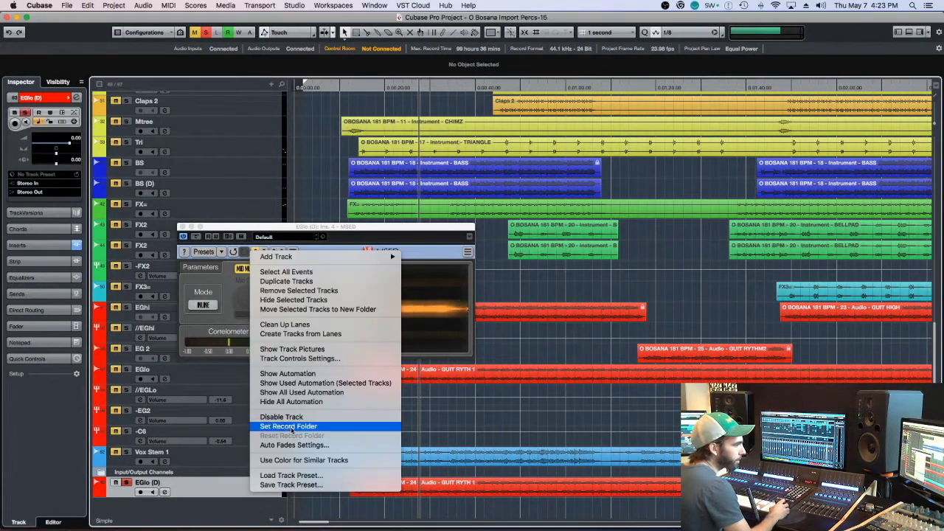
left_click(215, 490)
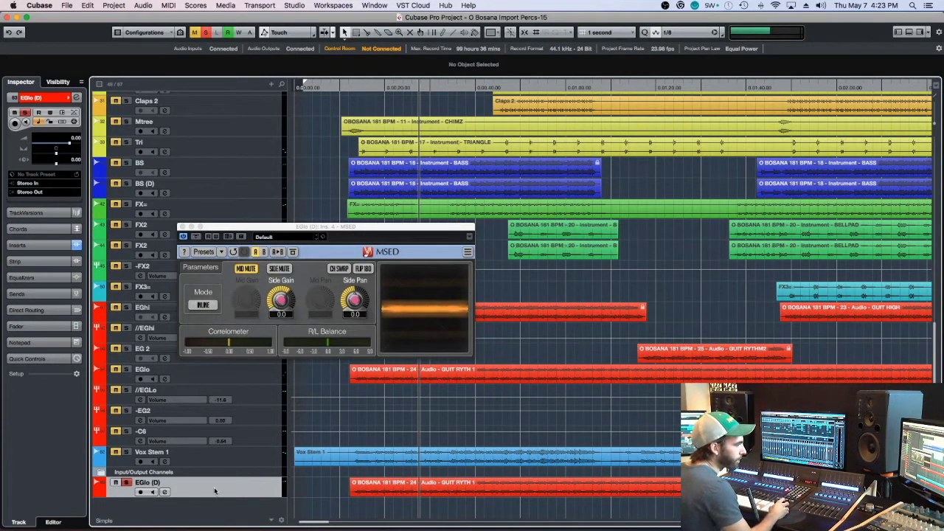
right_click(215, 489)
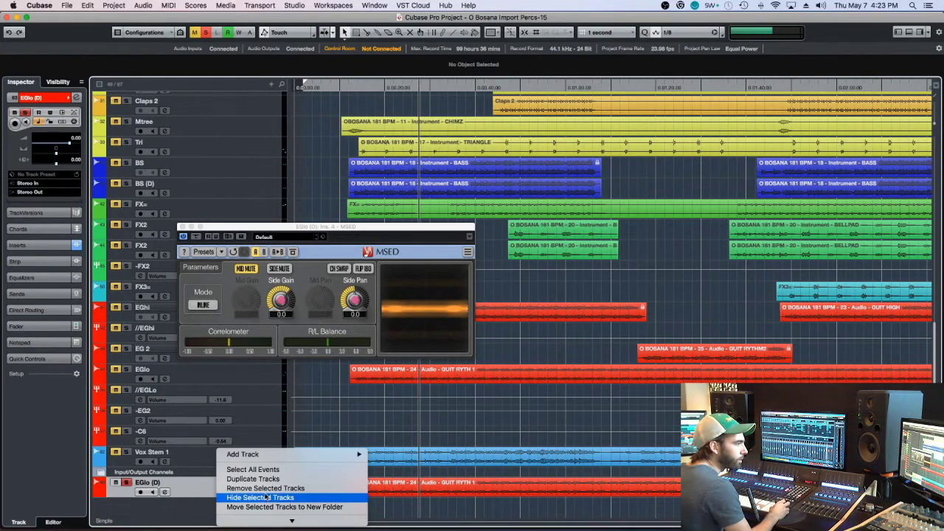
left_click(260, 478)
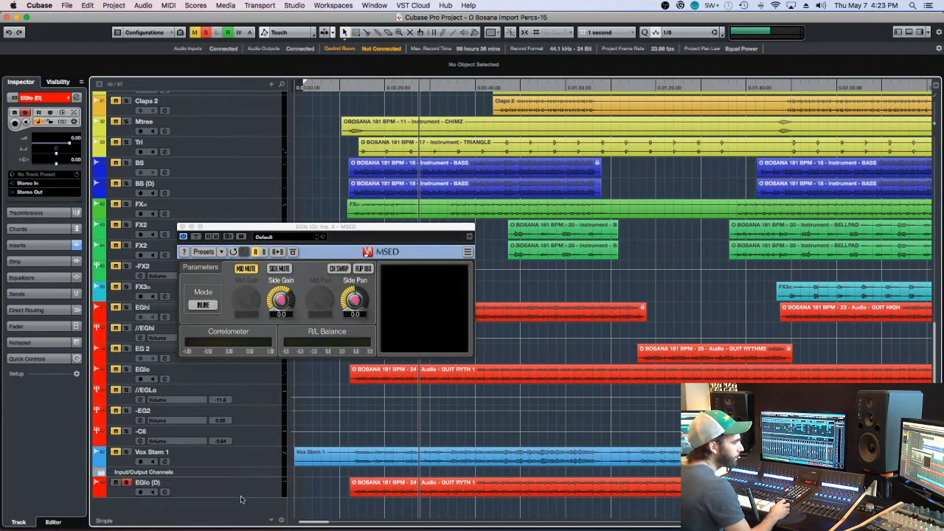
key("F3")
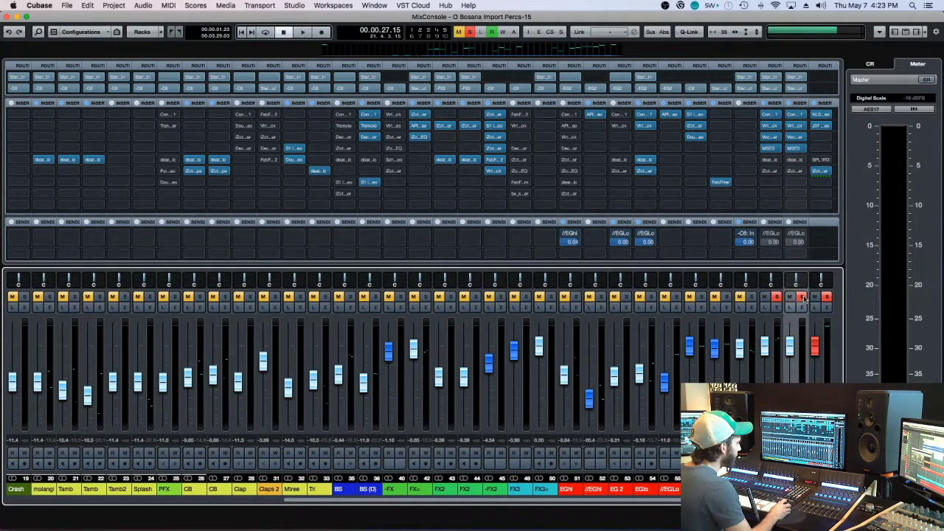
Open MSED on the original EGlo (D) channel and make it mid-only with Side Mute on and Mid Mute off
left_click(771, 148)
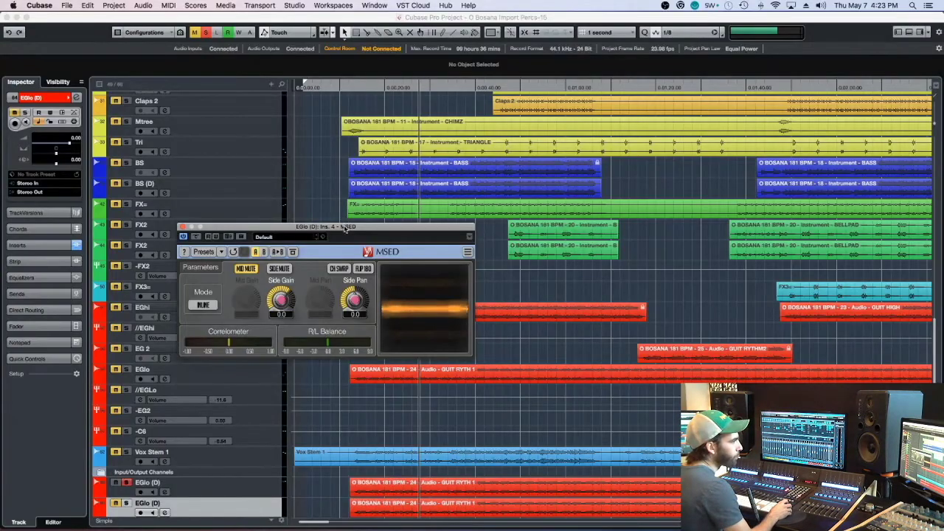
double_click(770, 148)
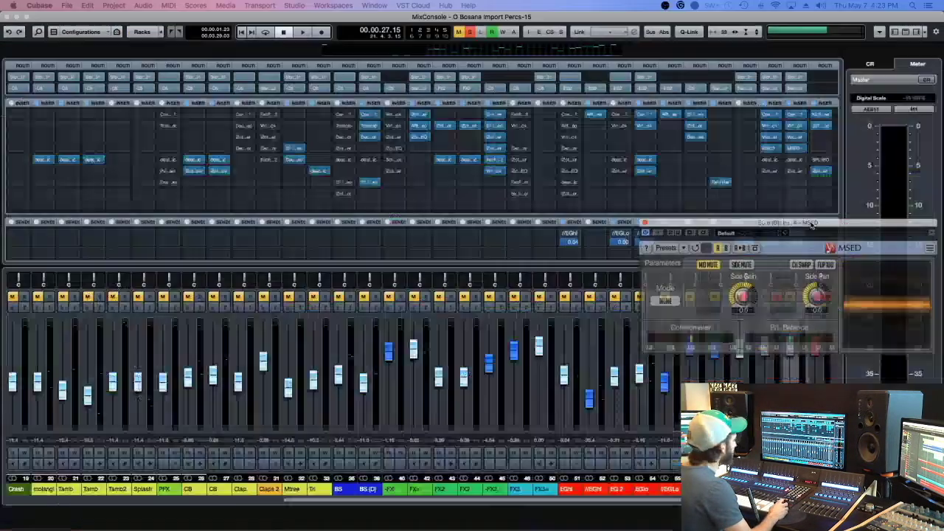
left_click_drag(811, 224, 536, 205)
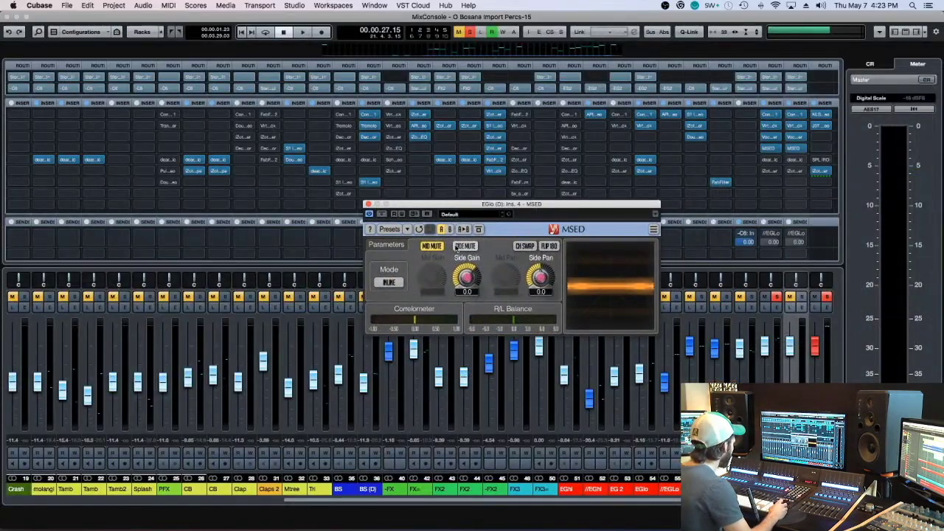
left_click(465, 246)
left_click(431, 245)
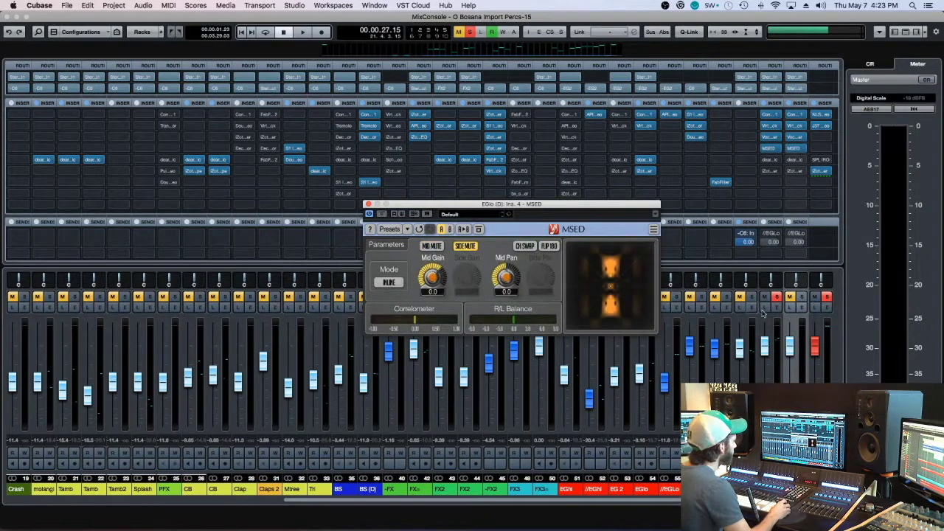
Bypass the Vocal Doubler on the original EGlo (D) channel and audition the mid-only guitar
key("space")
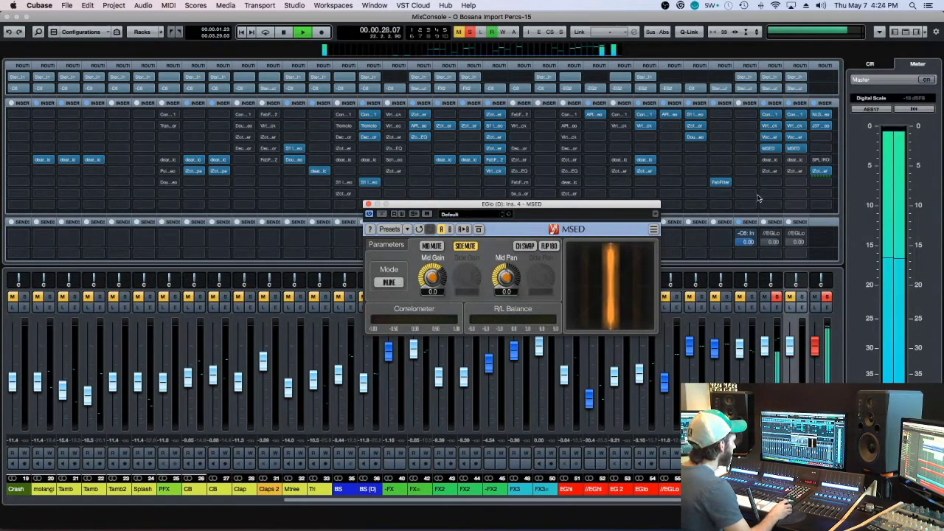
key("space")
left_click(767, 137)
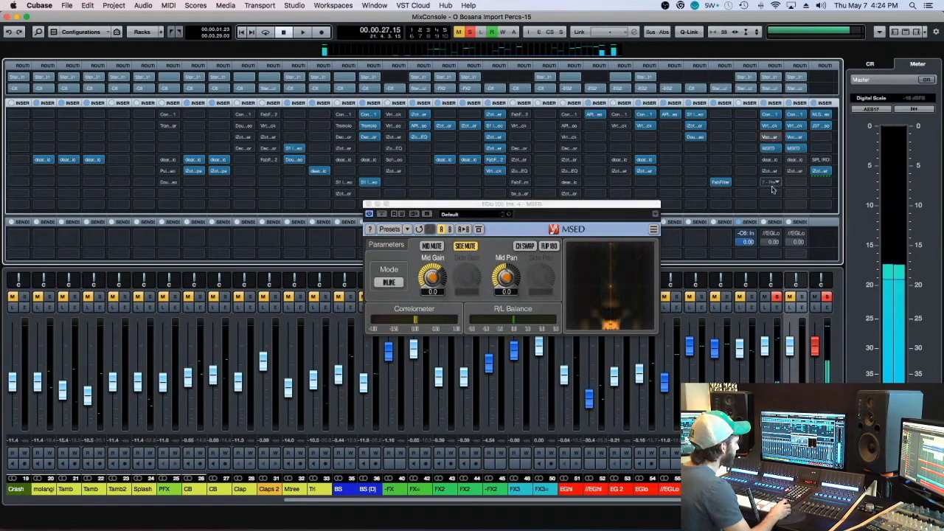
key("space")
key("space")
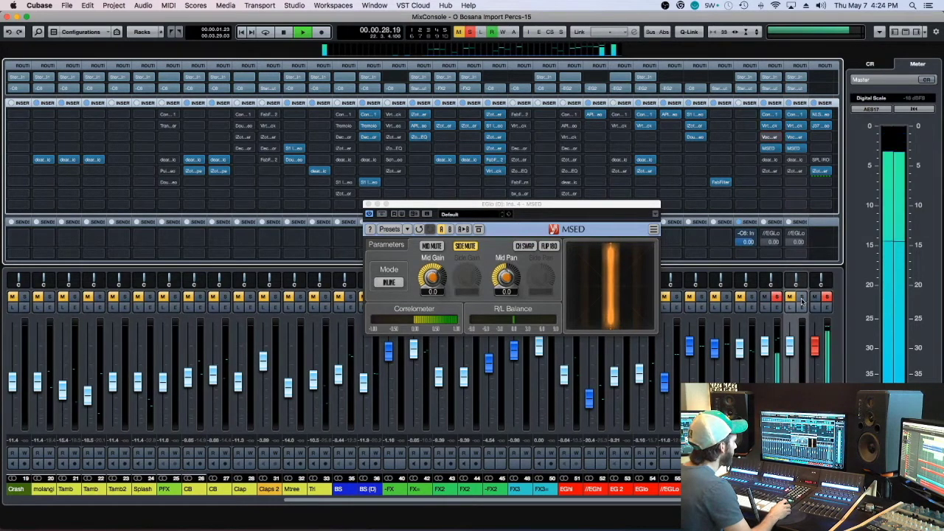
key("space")
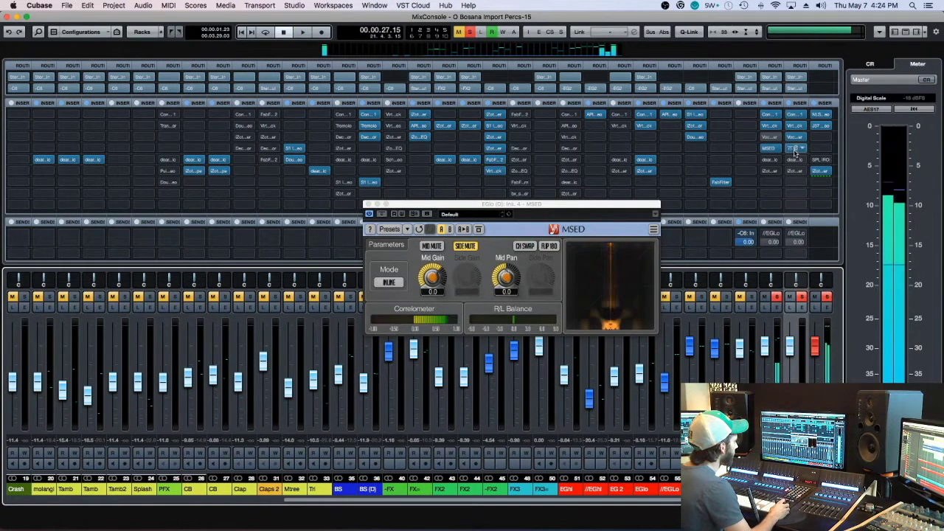
Open MSED on the duplicated EGlo (D) channel, try its mute options and leave only Mid Mute on
left_click(796, 151)
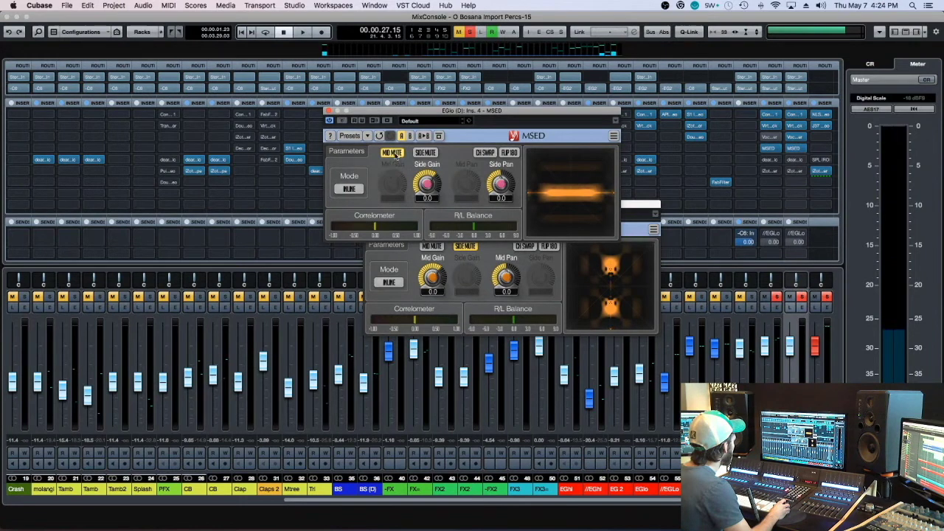
left_click(392, 153)
left_click(424, 153)
left_click(425, 153)
left_click(392, 153)
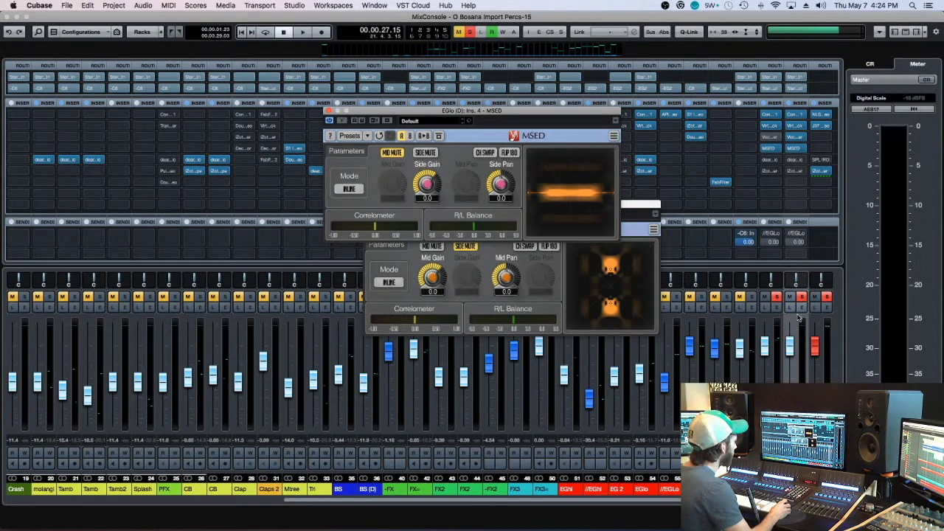
Compare the side-only duplicate with the mid-only original by switching between their solos during playback
left_click(775, 297)
key("space")
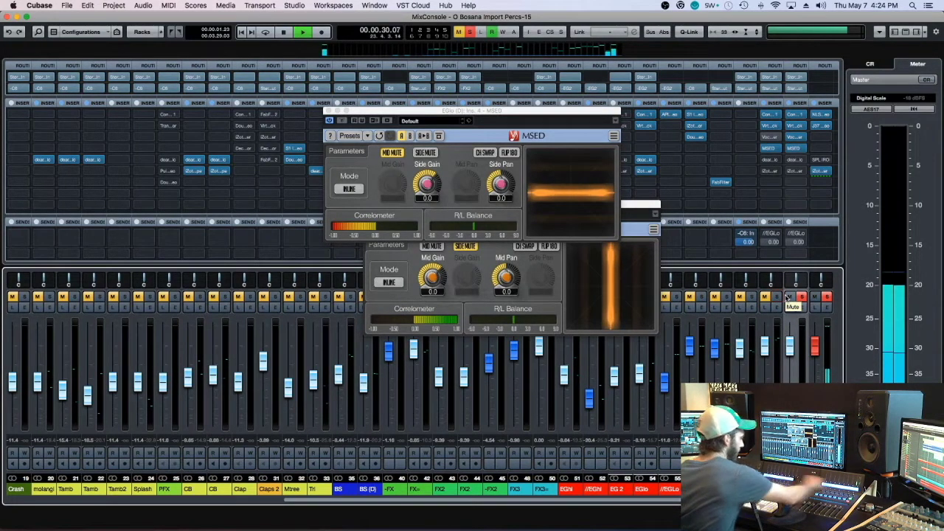
key("s")
key("space")
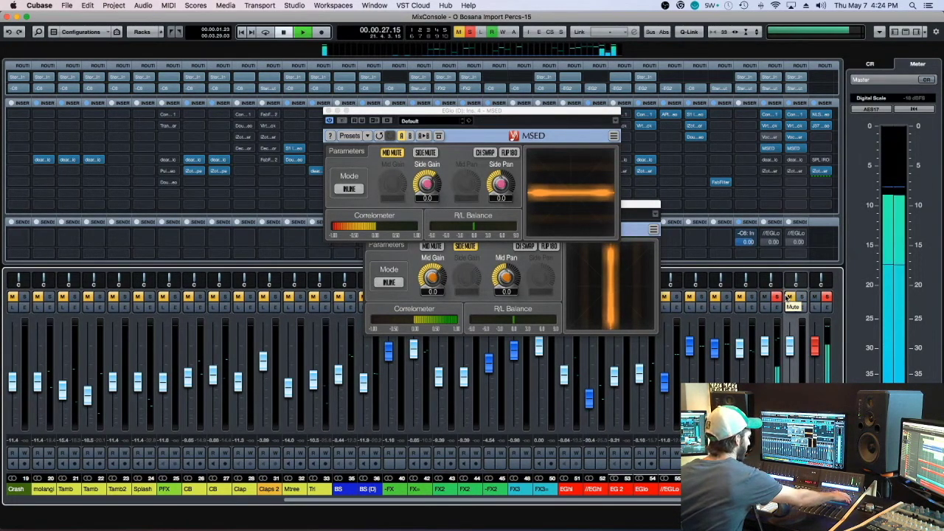
Play both EGlo (D) channels soloed together with the mid-only channel's fader lowered, and close the MSED windows
key("s")
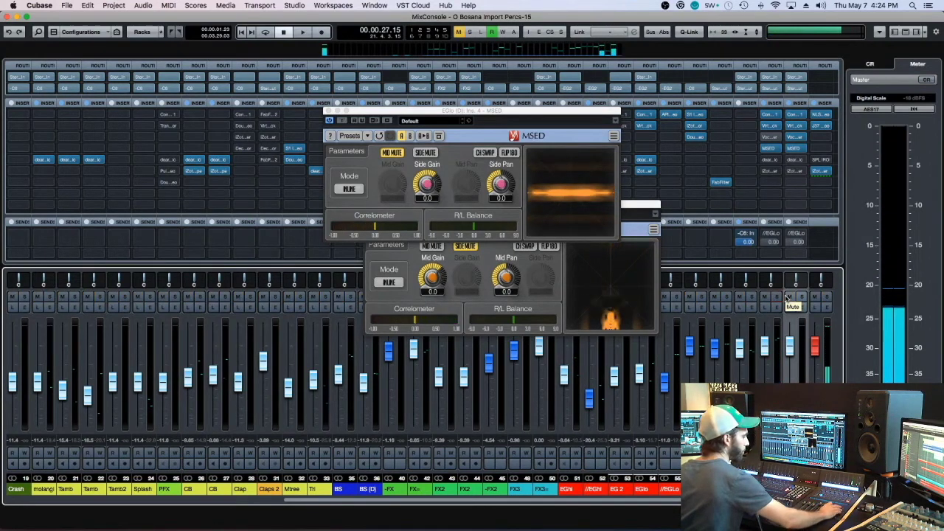
key("s")
key("space")
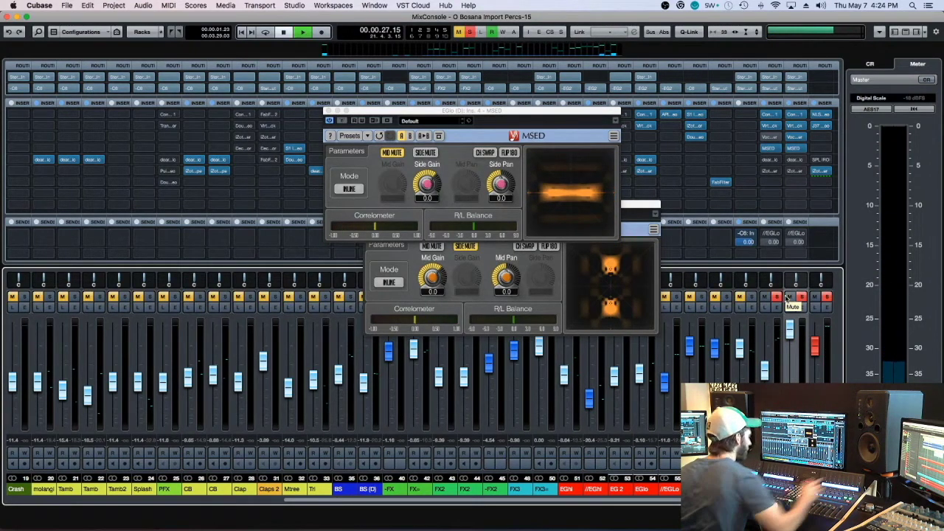
left_click(585, 118)
key("super+w")
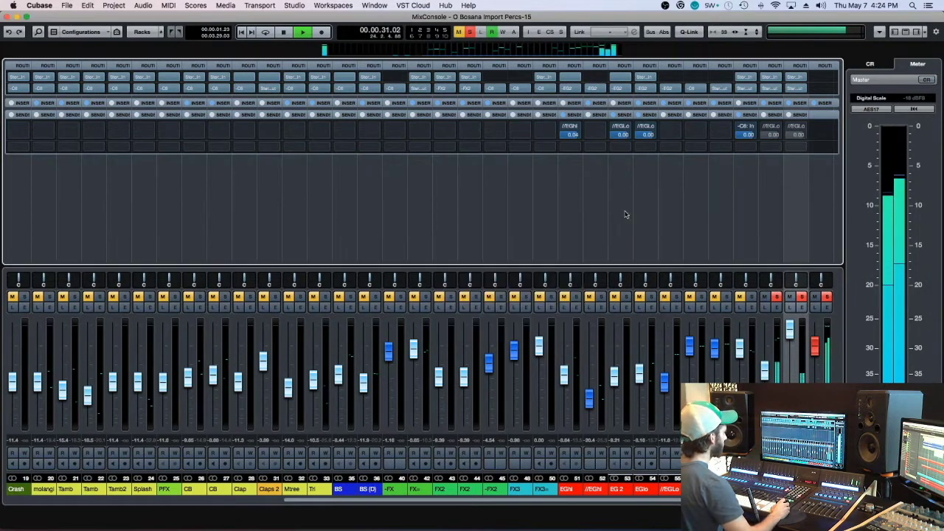
key("space")
Move MSED to the seventh insert slot of the duplicated EGlo (D) channel and load iZotope Ozone 7 Imager in the fourth slot
left_click(797, 103)
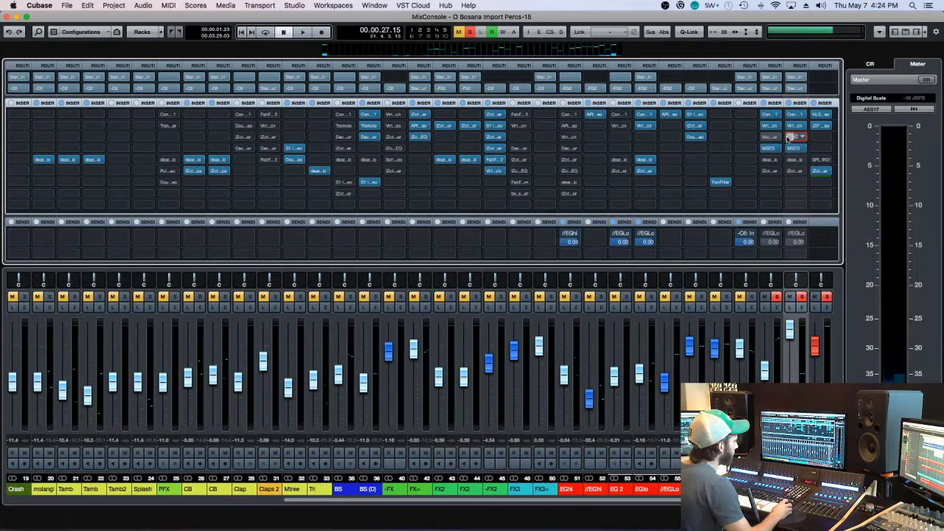
left_click_drag(796, 151, 801, 184)
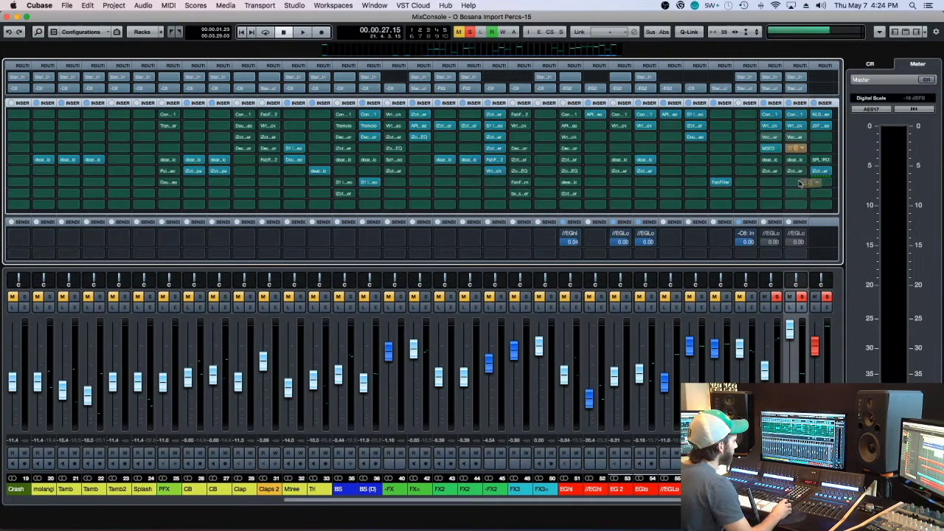
left_click(797, 149)
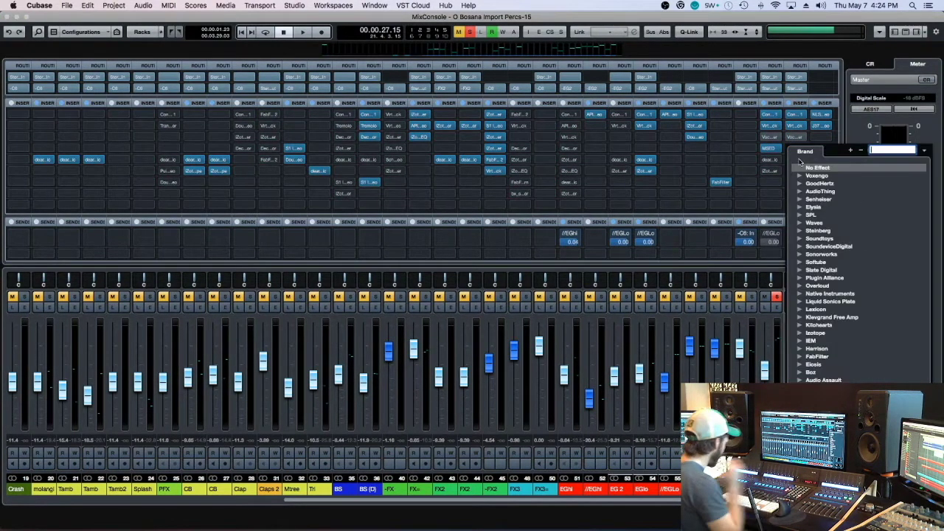
type("imar")
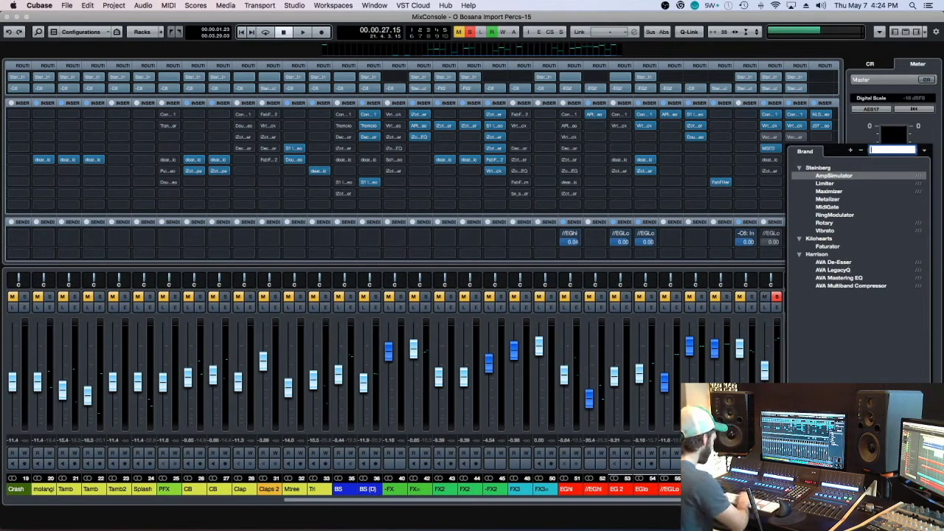
type("imager")
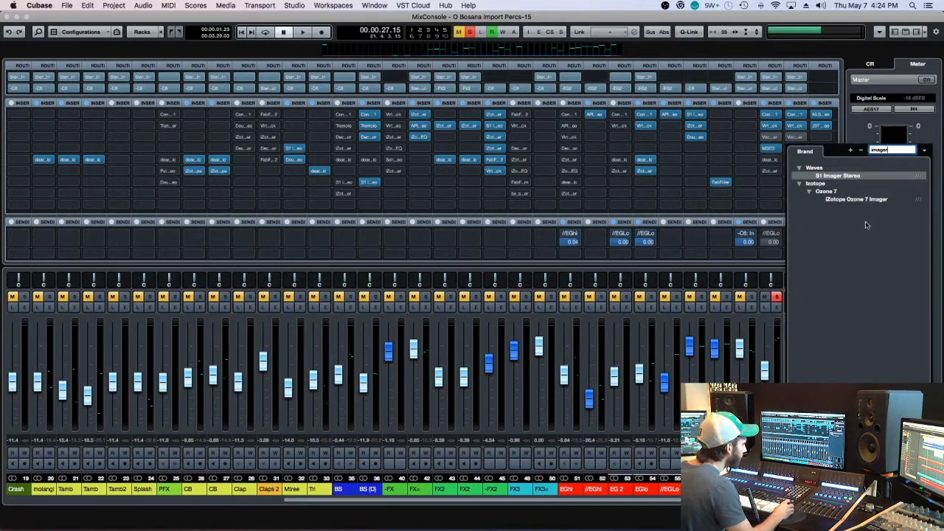
left_click(874, 201)
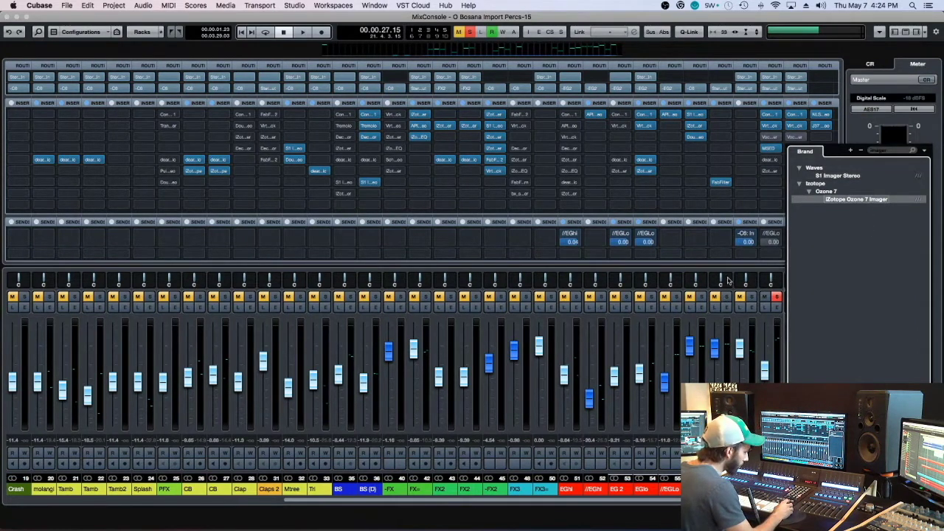
key("Return")
Turn on the Imager's Stereoize at 20.0 and set the width of Band 2 to 20.3 and Band 3 to 13.9 during playback
key("space")
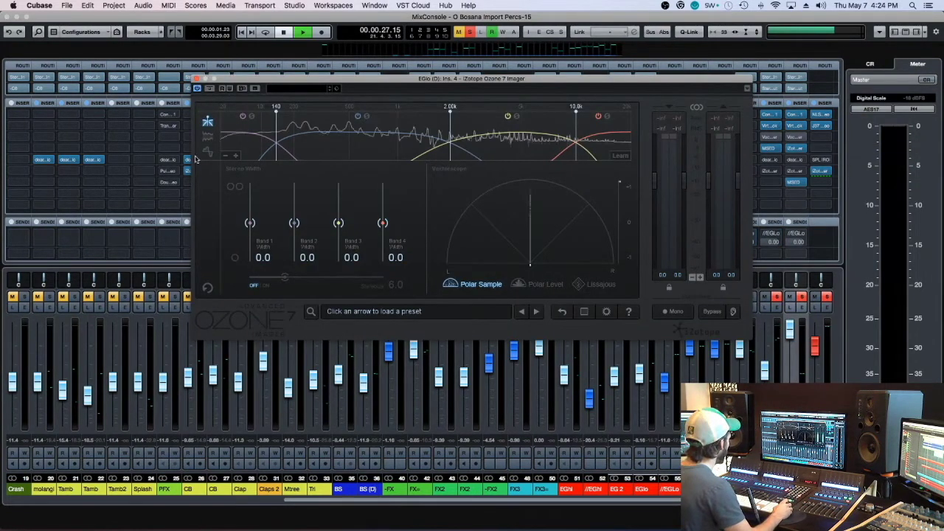
left_click(267, 286)
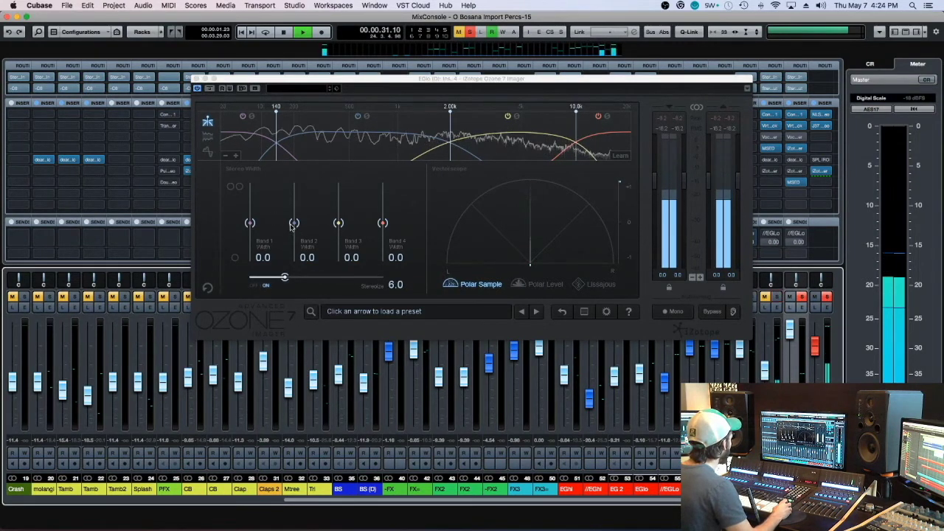
left_click_drag(294, 224, 294, 196)
left_click_drag(281, 281, 382, 279)
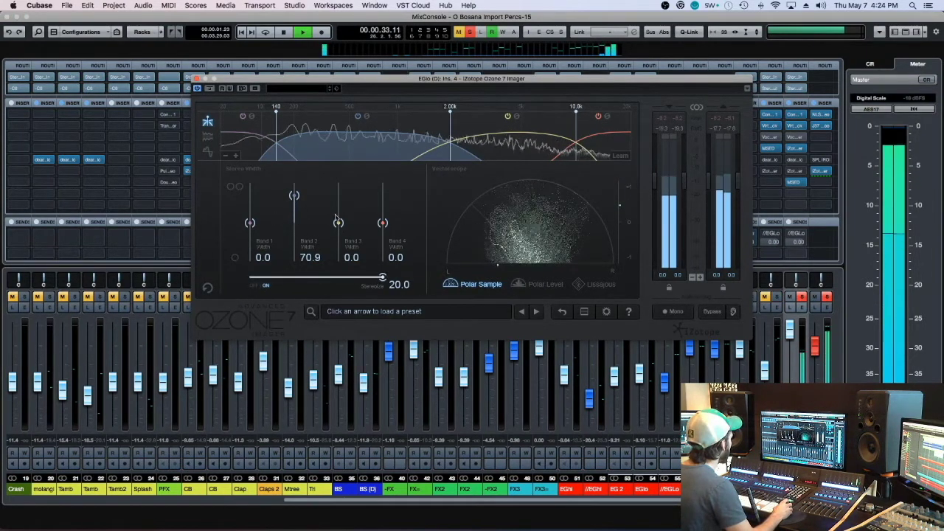
left_click_drag(294, 196, 339, 220)
key("space")
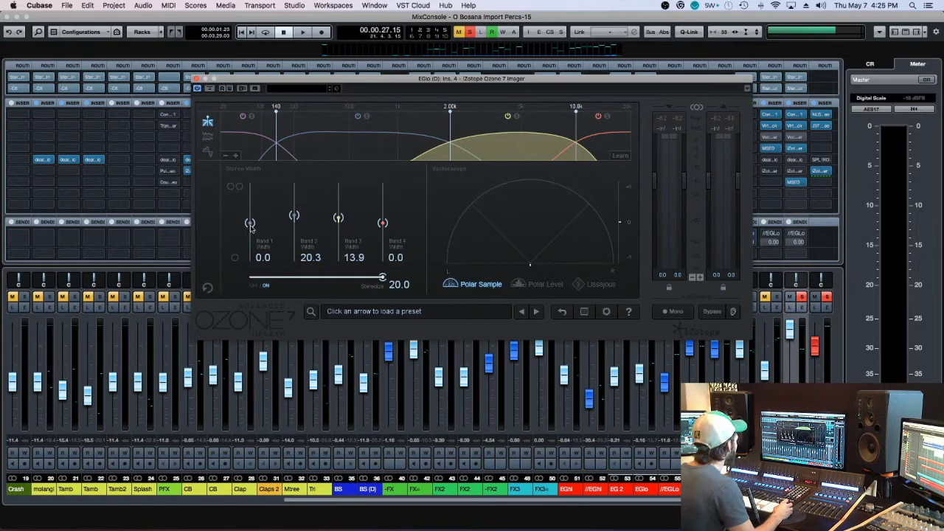
Fine-tune the Imager during playback by setting Band 2 width to 19.0 and widening Band 4
left_click_drag(295, 215, 294, 209)
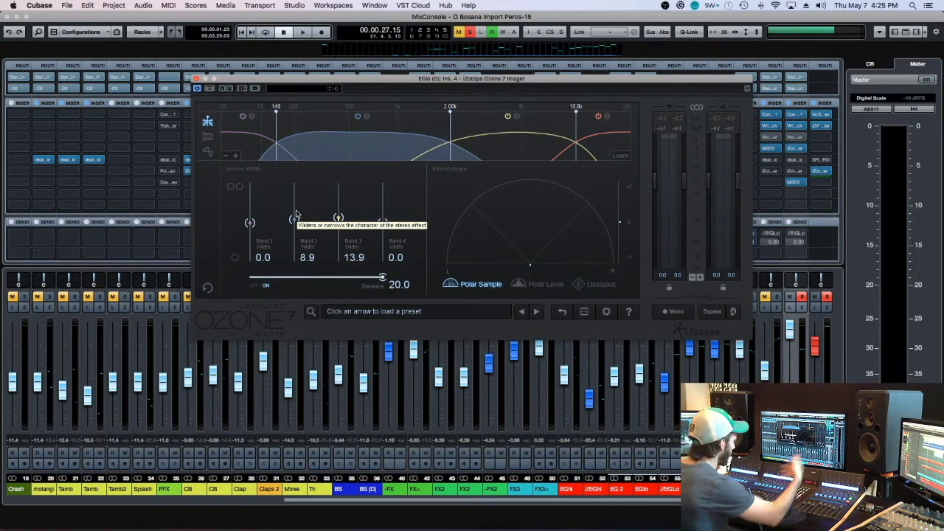
key("space")
left_click_drag(294, 222, 294, 218)
scroll(395, 219, "up", 10)
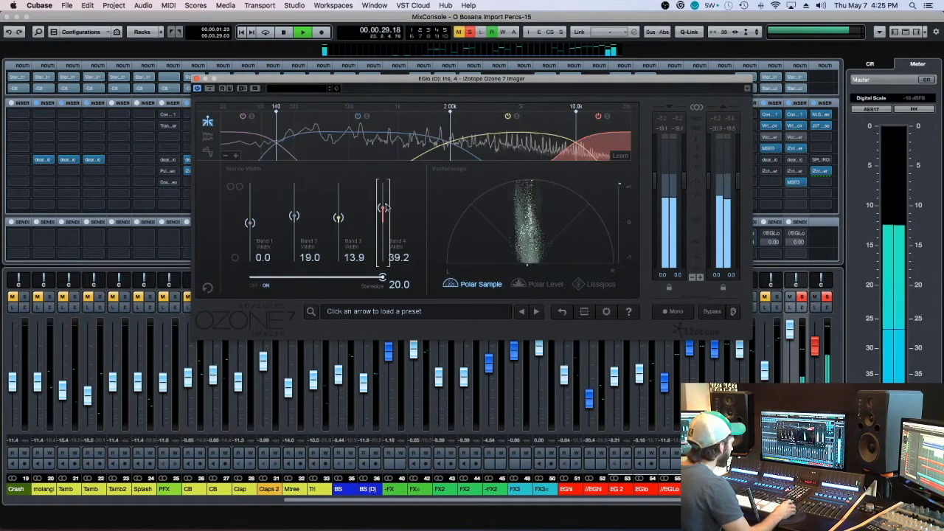
scroll(395, 219, "down", 8)
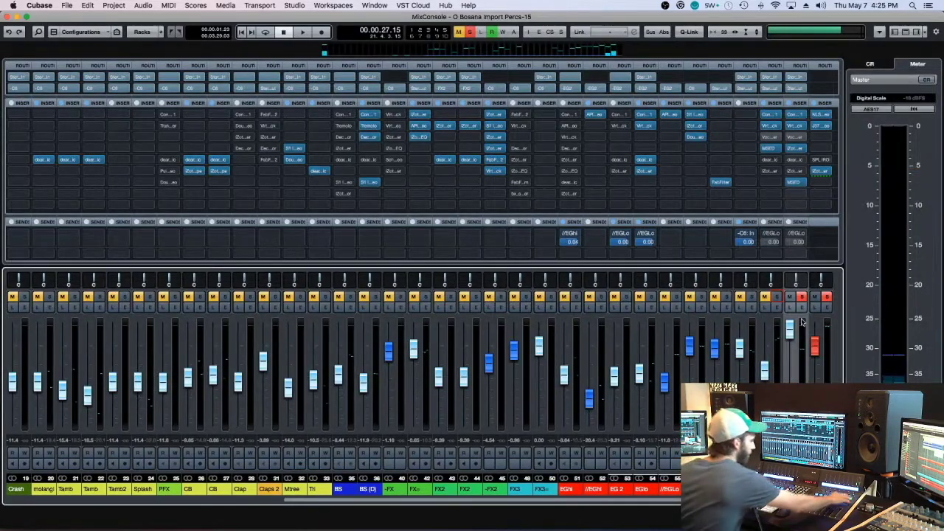
Compare the mid-only original alone and with the widened side-only duplicate by switching solos, rebalancing both faders during playback
key("space")
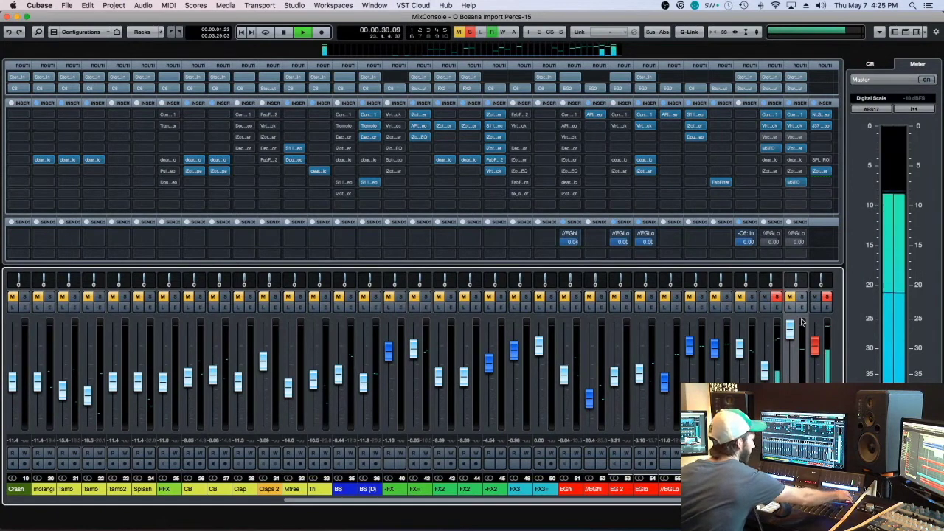
key("s")
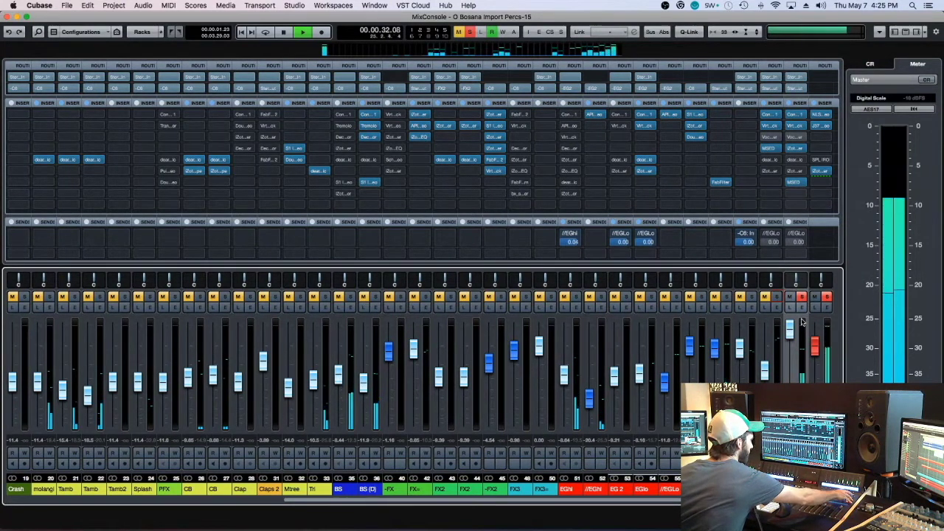
key("s")
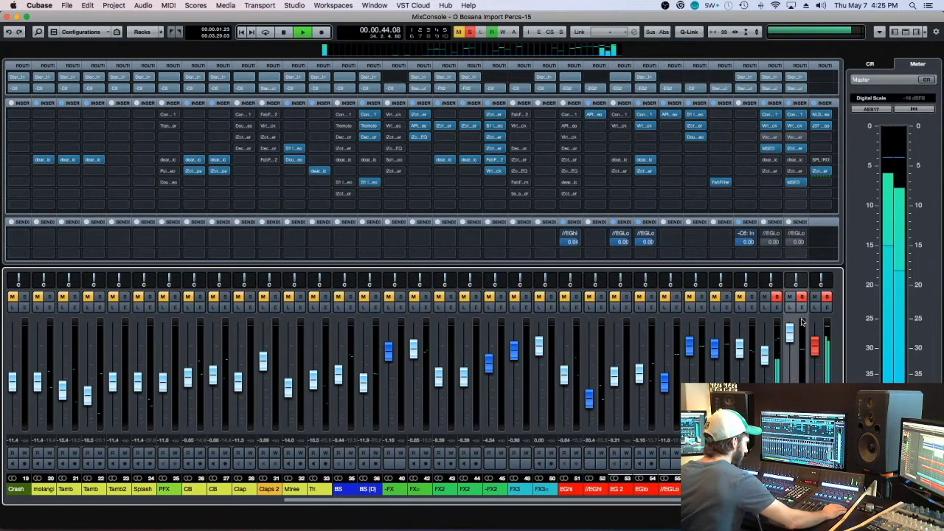
key("space")
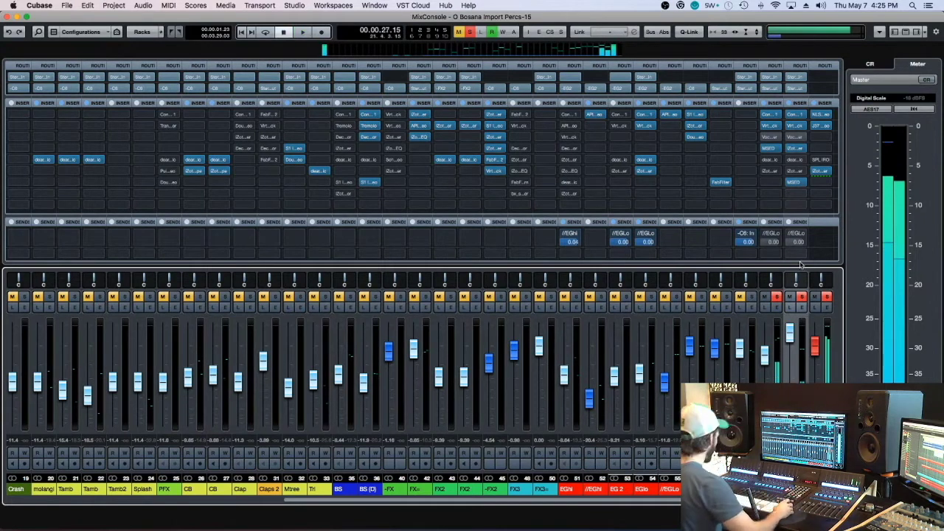
Load Decapitator in the eighth insert slot of the duplicated EGlo (D) channel and play the guitar through it
left_click(800, 194)
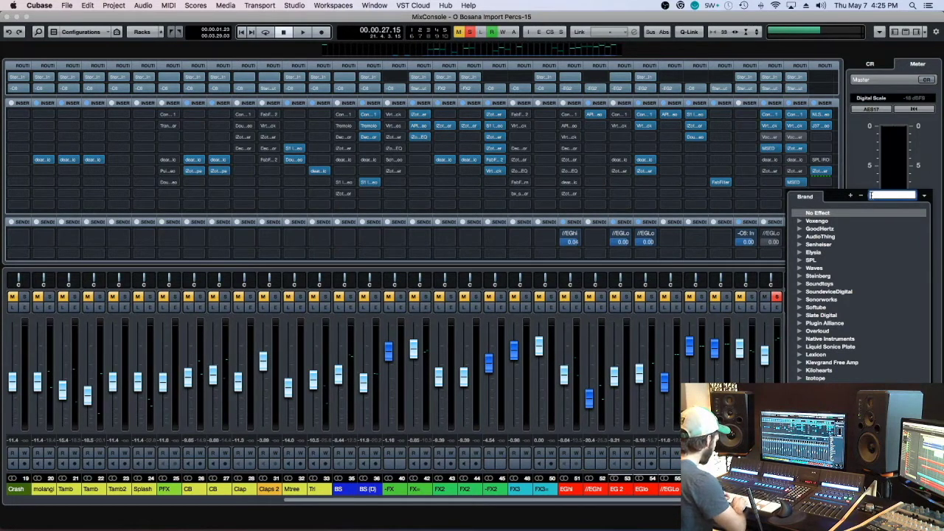
type("deca")
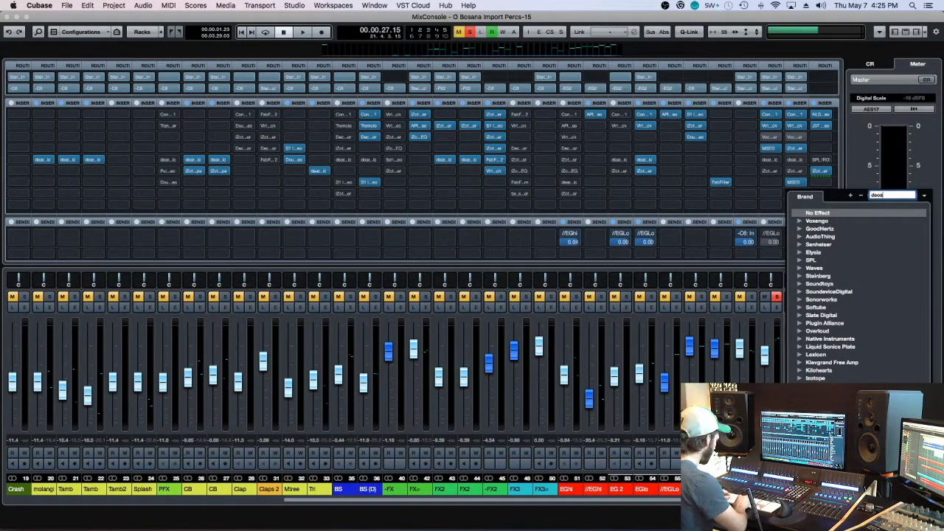
double_click(846, 223)
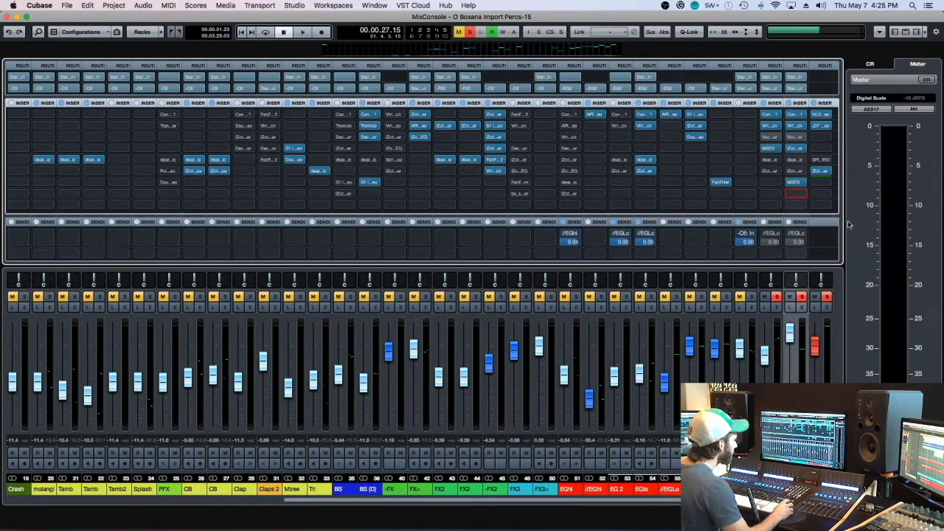
key("space")
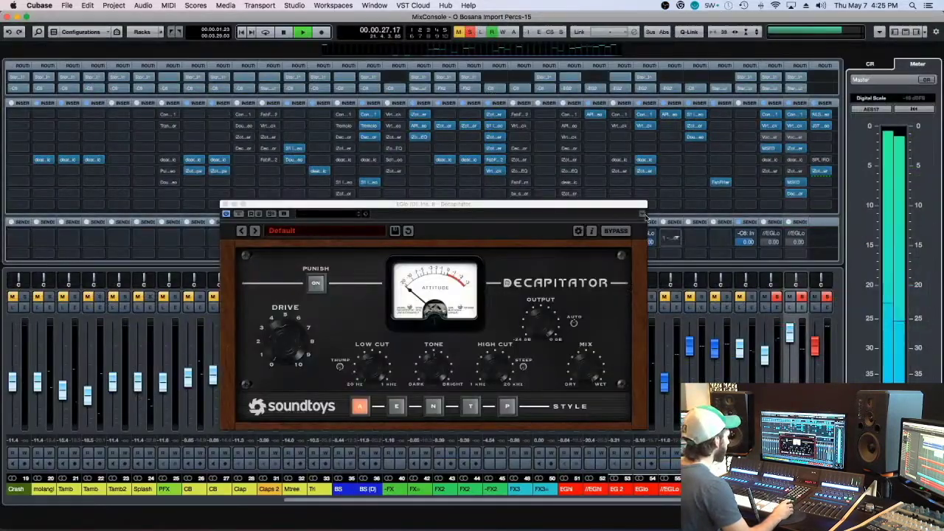
left_click_drag(593, 204, 632, 145)
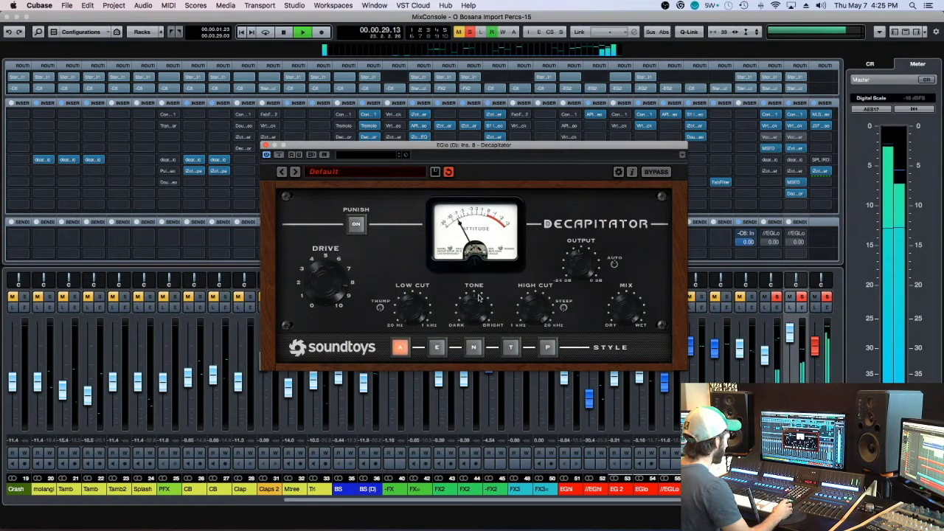
Audition Decapitator's E, N, T and P styles during playback and leave style P selected
left_click(438, 348)
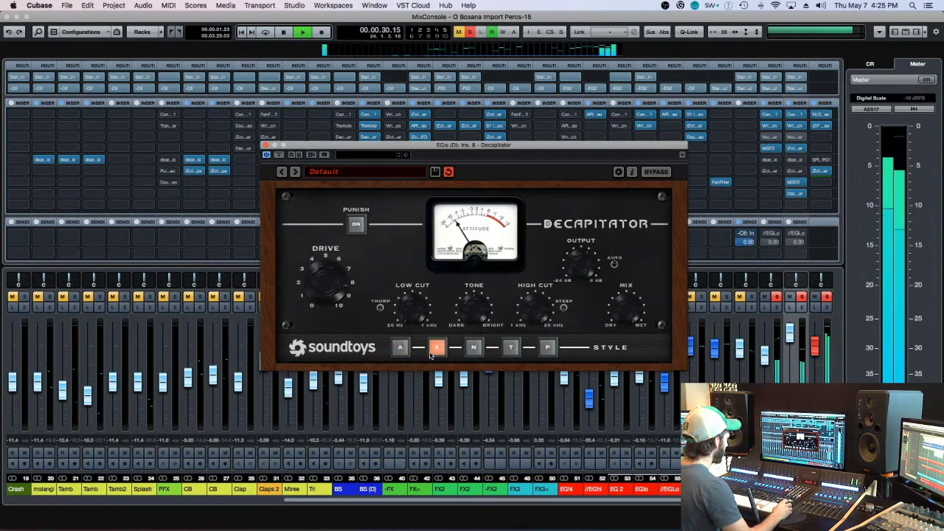
left_click(473, 347)
left_click(511, 348)
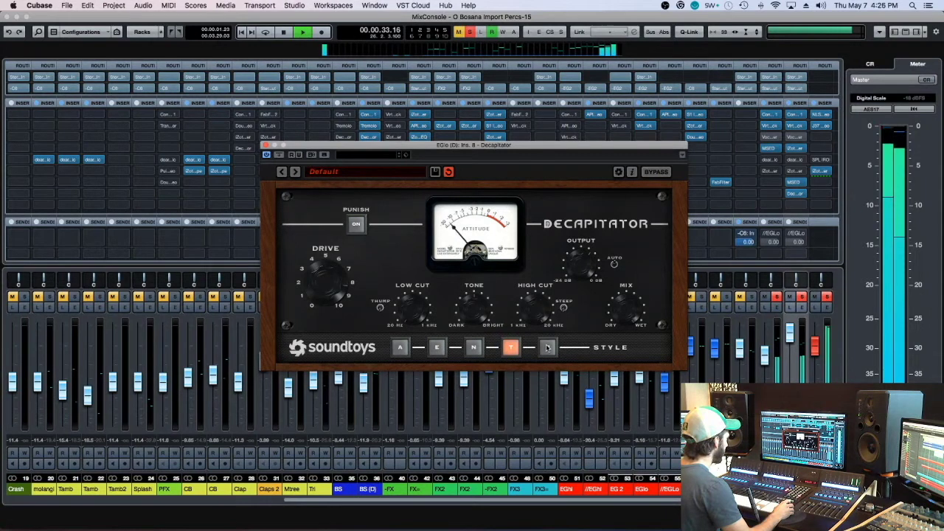
left_click(547, 348)
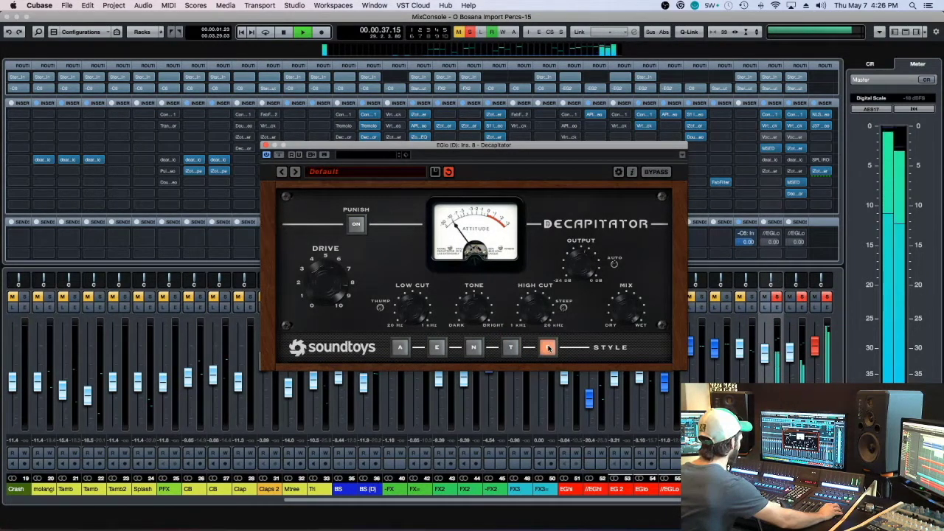
key("space")
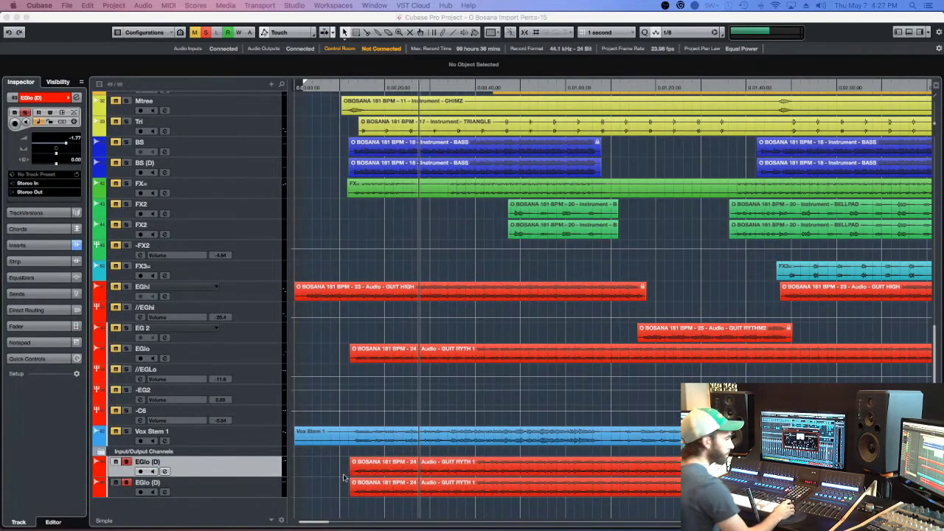
left_click(271, 492)
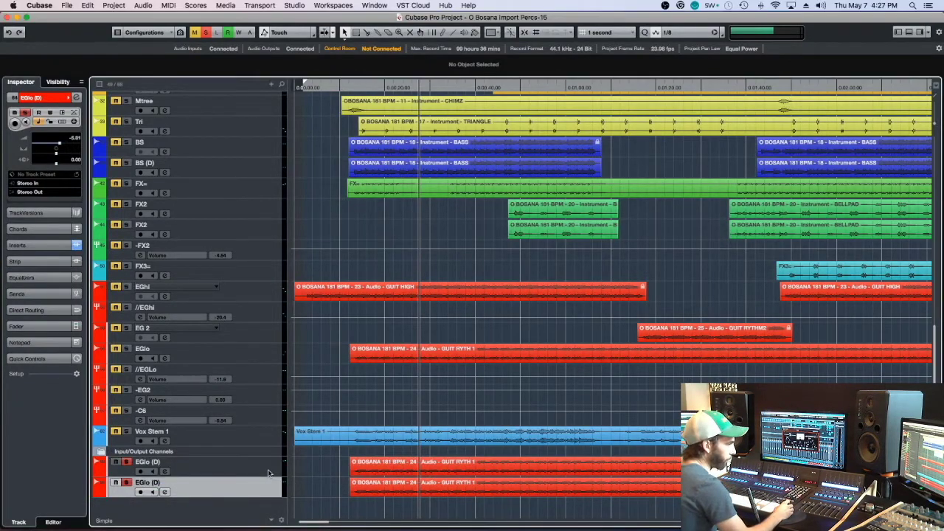
left_click(269, 472)
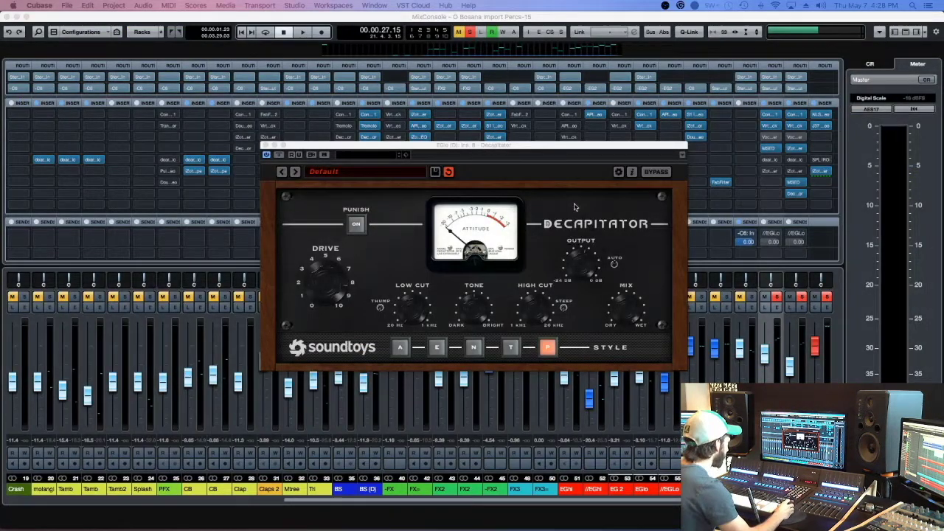
left_click_drag(584, 149, 587, 153)
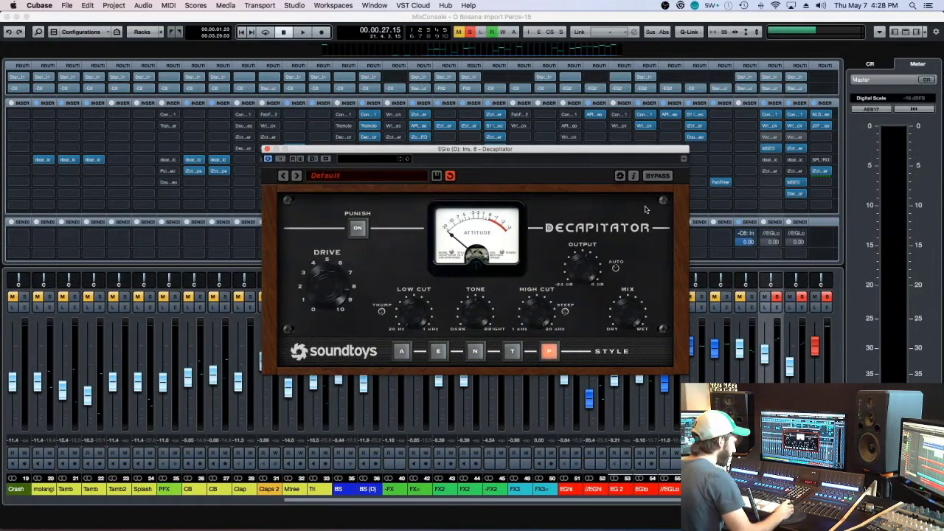
Audition the mid-only EGlo (D) channel on its own and with the side-only duplicate soloed alongside it
left_click(798, 313)
key("space")
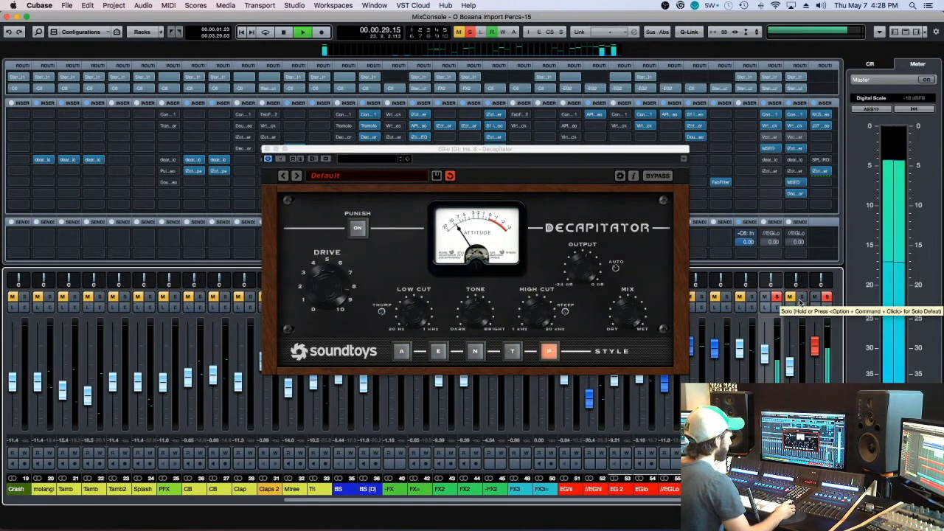
left_click(801, 297)
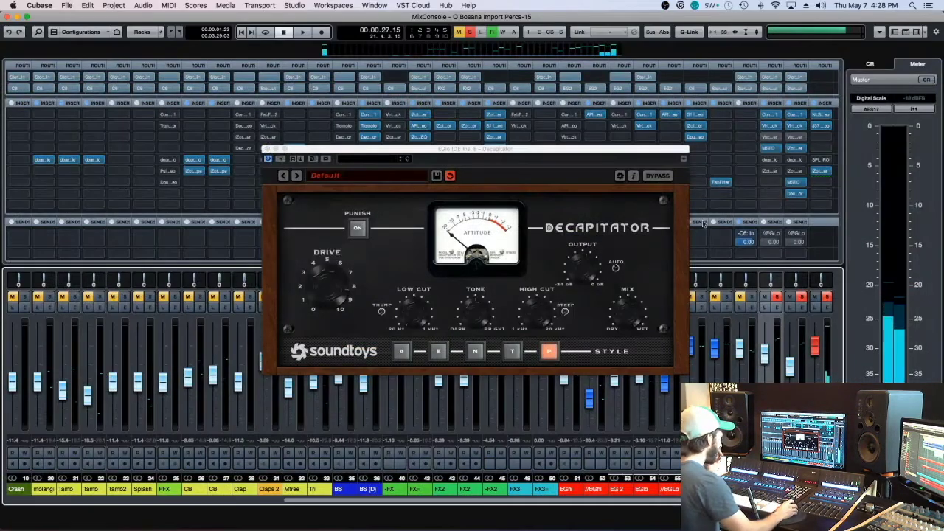
Open Ozone 7 Imager on the side-only EGlo (D) channel and audition band 3 with its width raised to 50.6
left_click(796, 149)
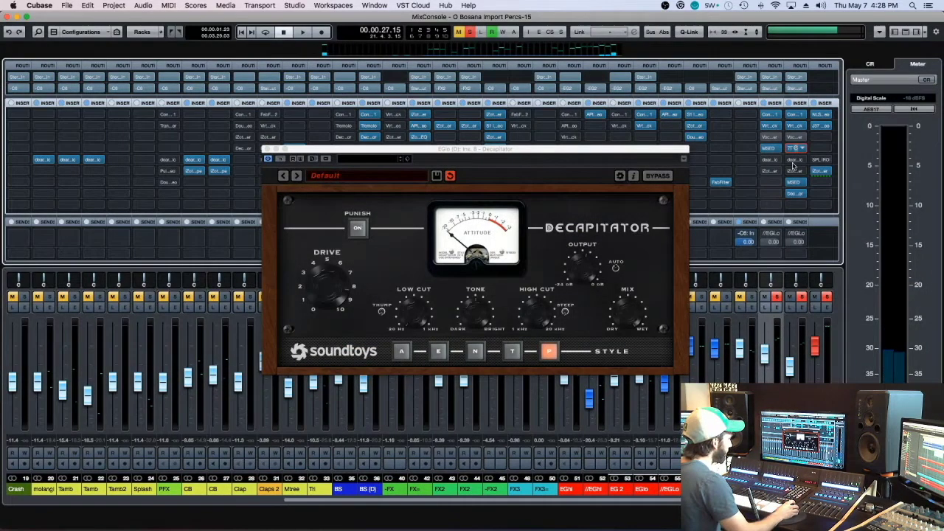
key("space")
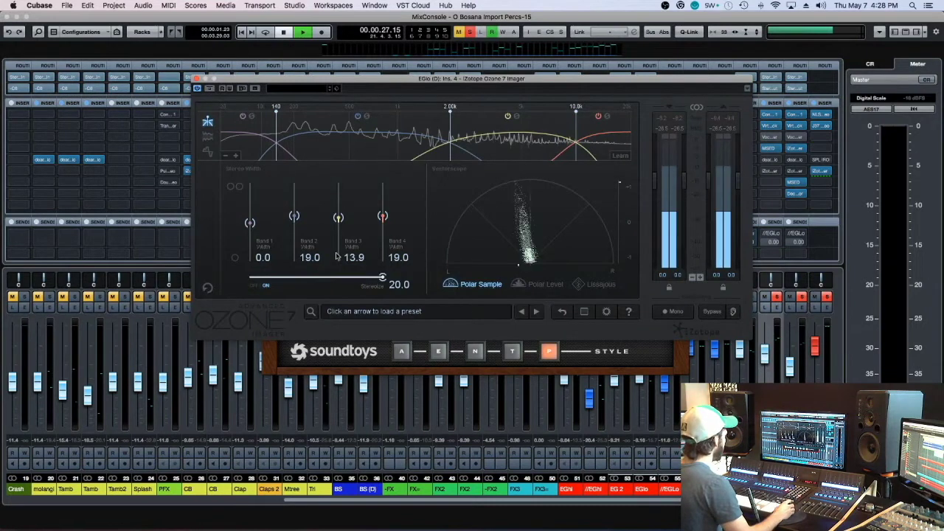
mouse_move(339, 217)
left_mouse_down()
mouse_move(338, 188)
mouse_move(339, 205)
left_mouse_up()
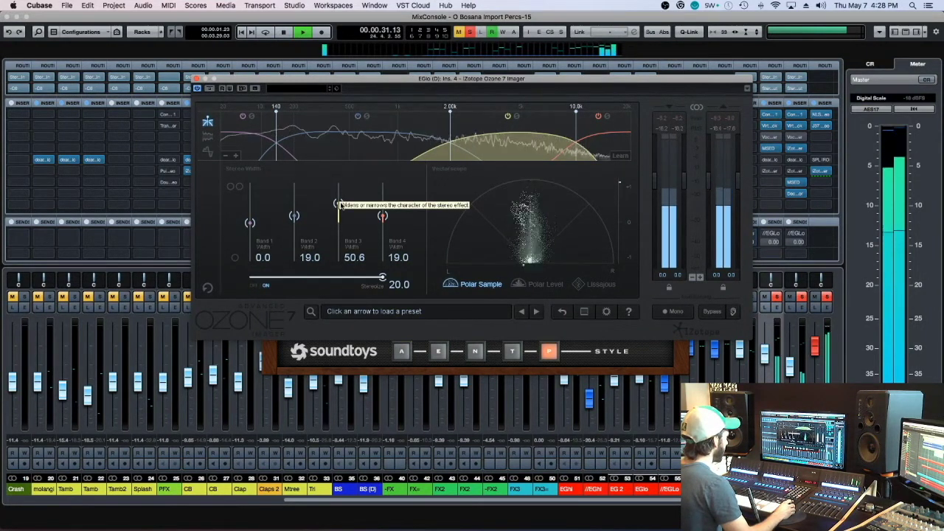
key("space")
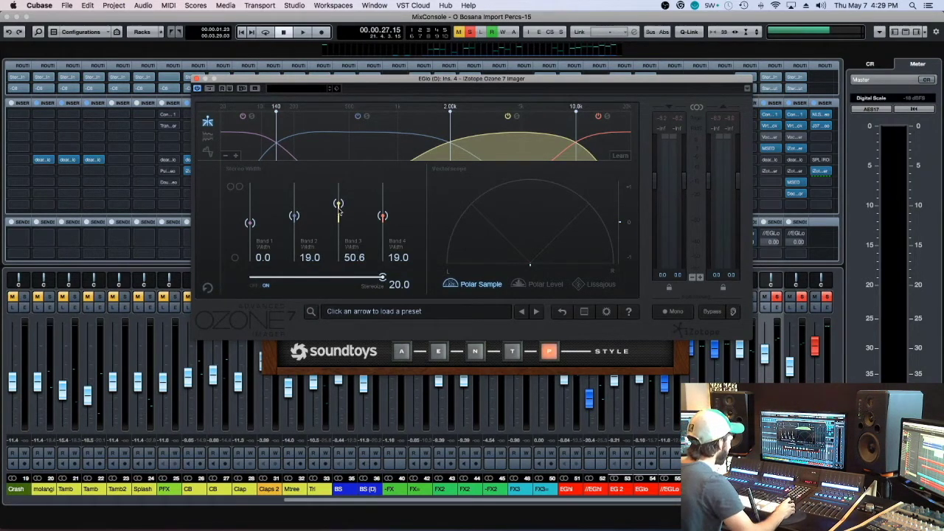
Set the Imager's band 2 width to 100.0, band 3 width to 0.0 and the crossover between them to 638 Hz
key("space")
left_click_drag(340, 219, 294, 182)
left_click_drag(451, 142, 366, 145)
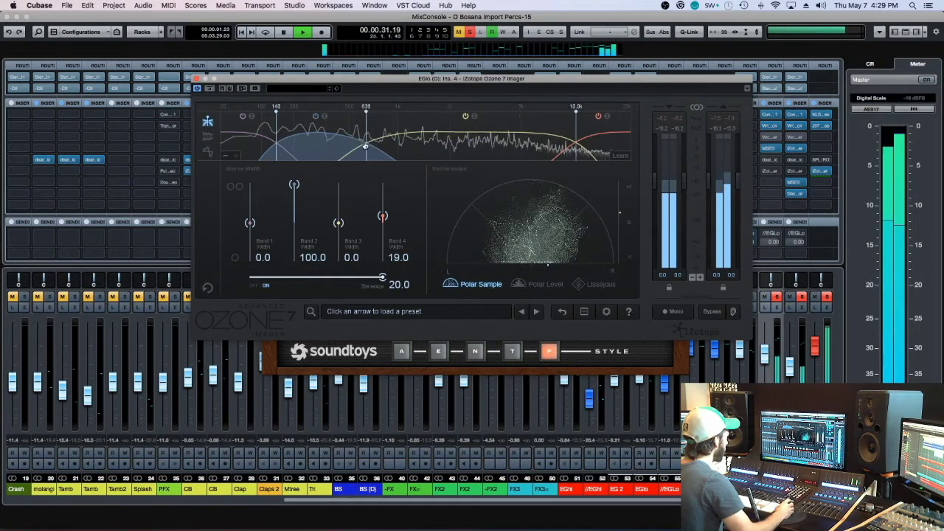
Narrow band 2's stereo width to 8.9 and set band 3's width to 11.4 while auditioning the guitar
left_click_drag(294, 185, 294, 218)
key("space")
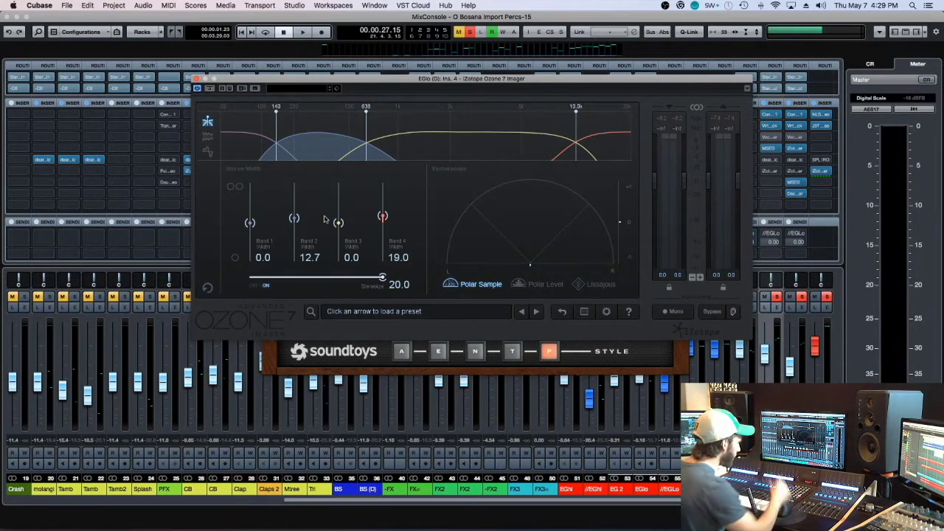
key("space")
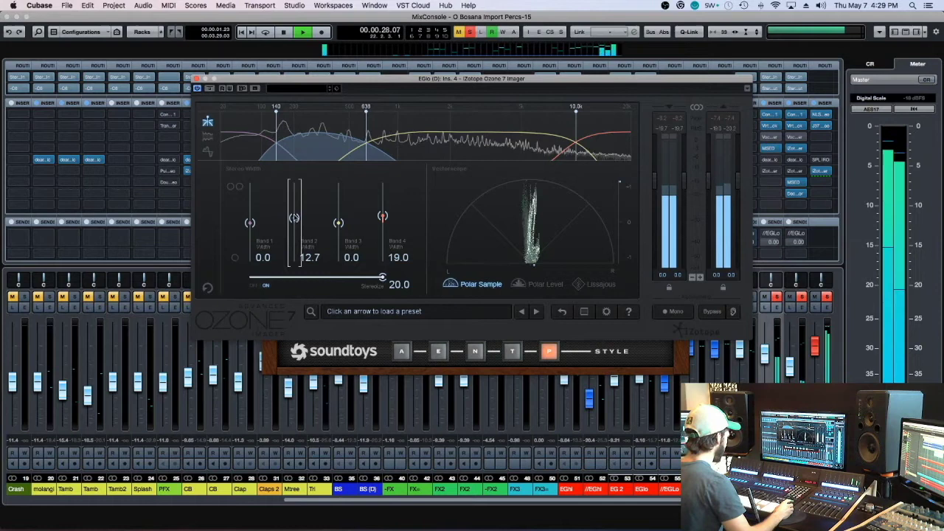
left_click_drag(295, 218, 295, 220)
key("space")
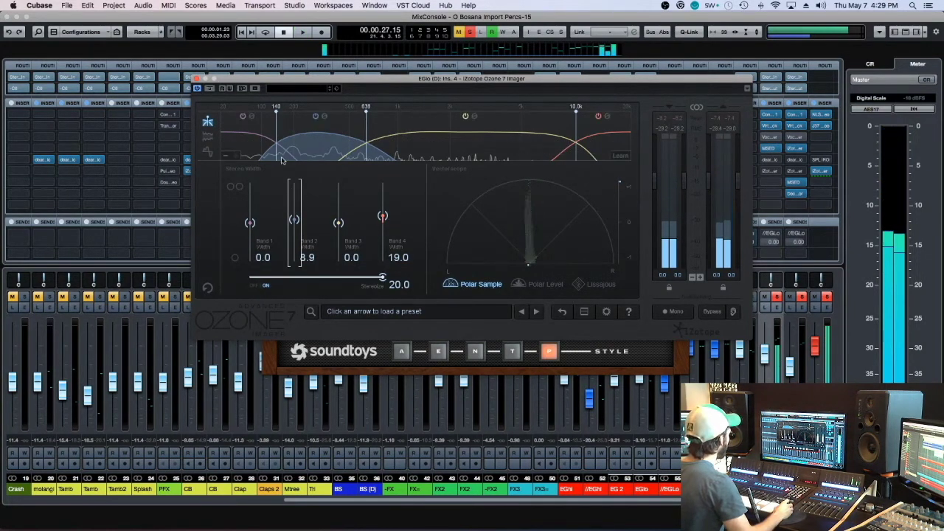
left_click_drag(332, 228, 332, 221)
key("space")
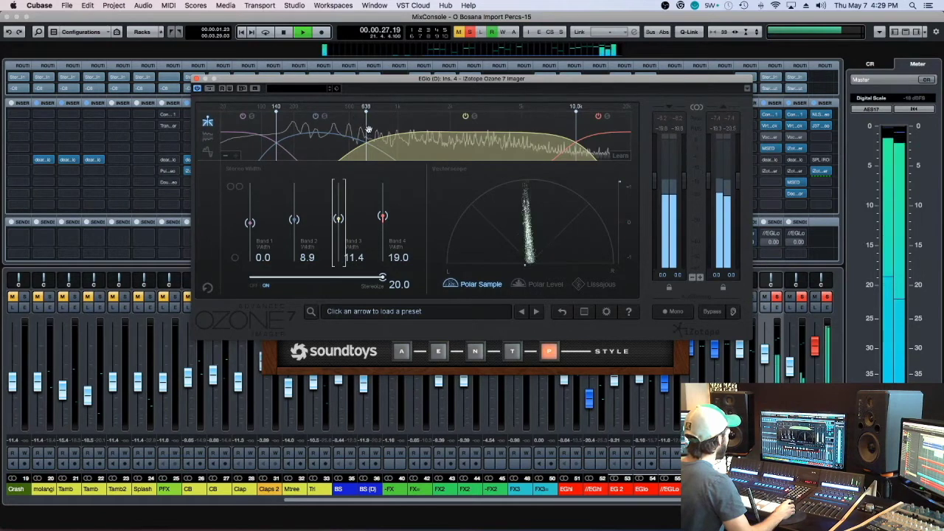
Close the Imager and Decapitator plug-in windows
left_click(198, 78)
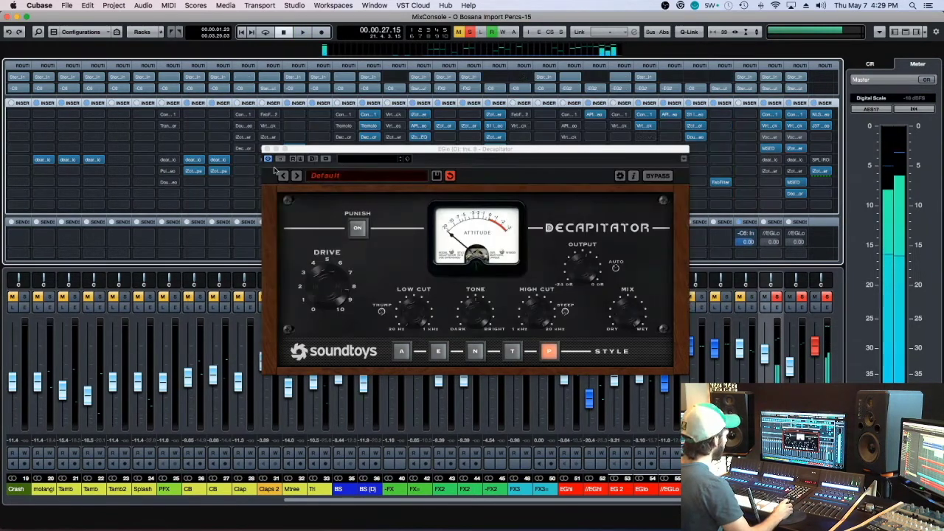
key("space")
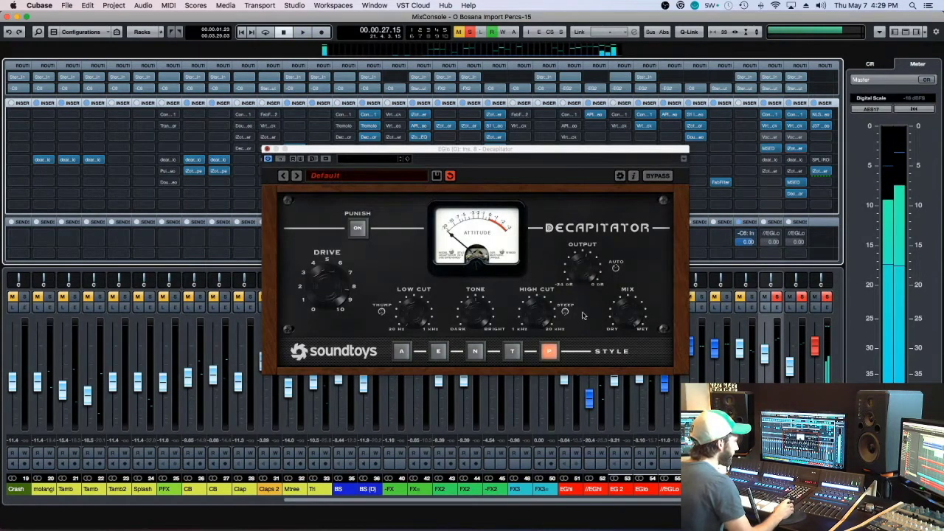
left_click(267, 150)
In the project window, change the ruler's time format to seconds and select the lower EGlo (D) guitar clip
key("F3")
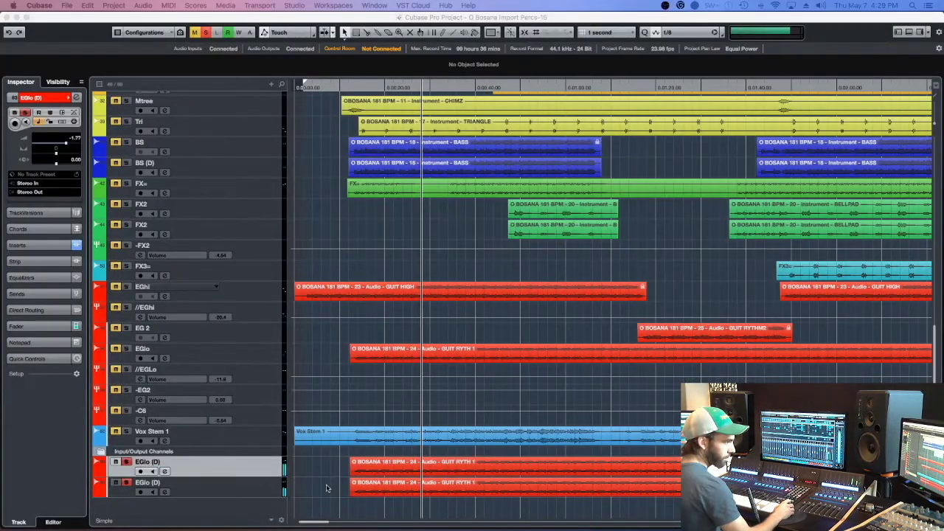
left_click(370, 492)
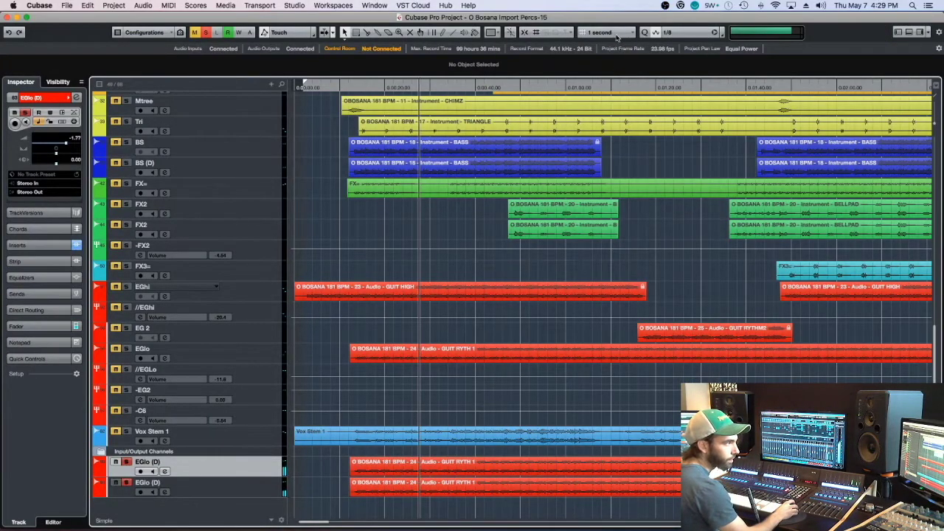
right_click(609, 87)
left_click(627, 96)
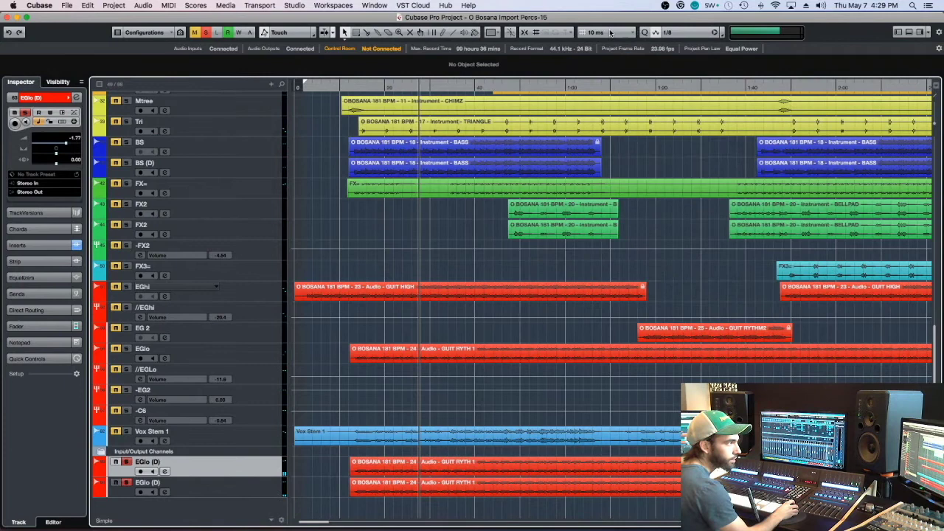
left_click(391, 491)
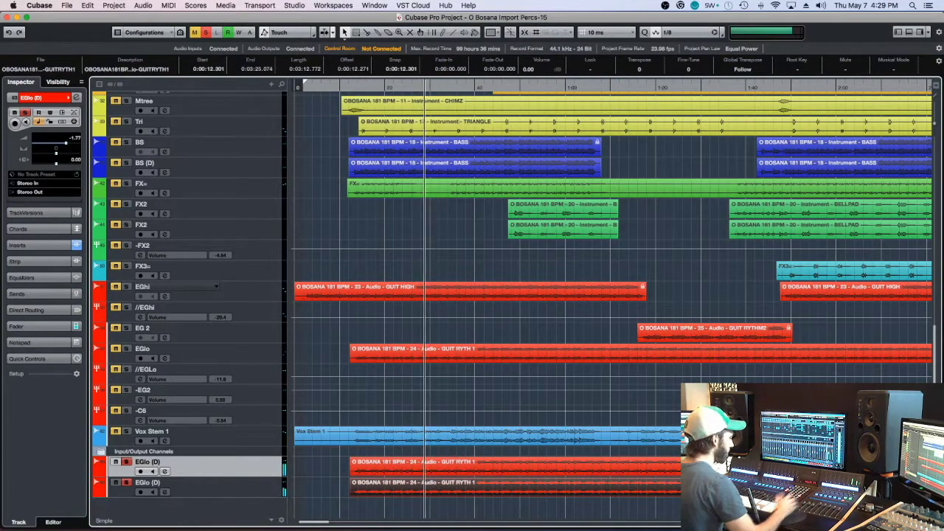
Return to the MixConsole and raise the side-only EGlo (D) fader to -3.66 while playing it with the mid-only channel
key("F3")
left_click(789, 325)
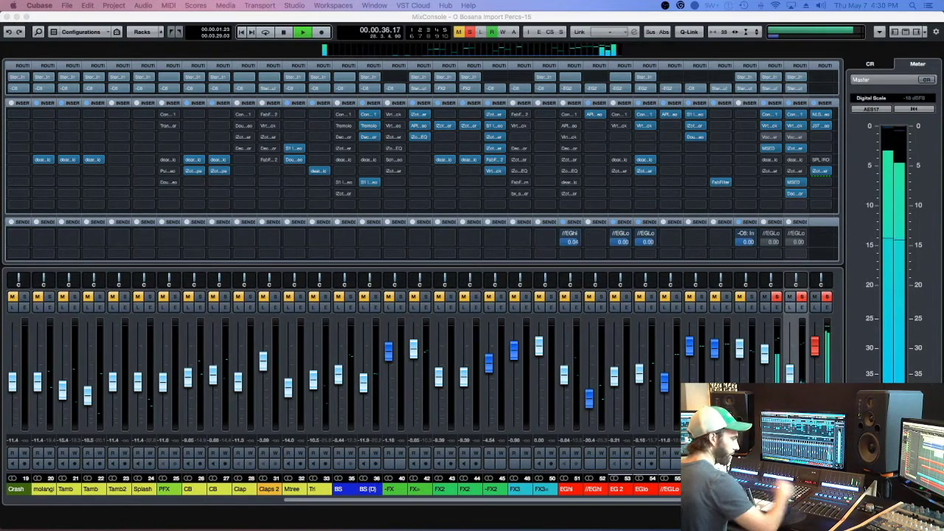
left_click(770, 478)
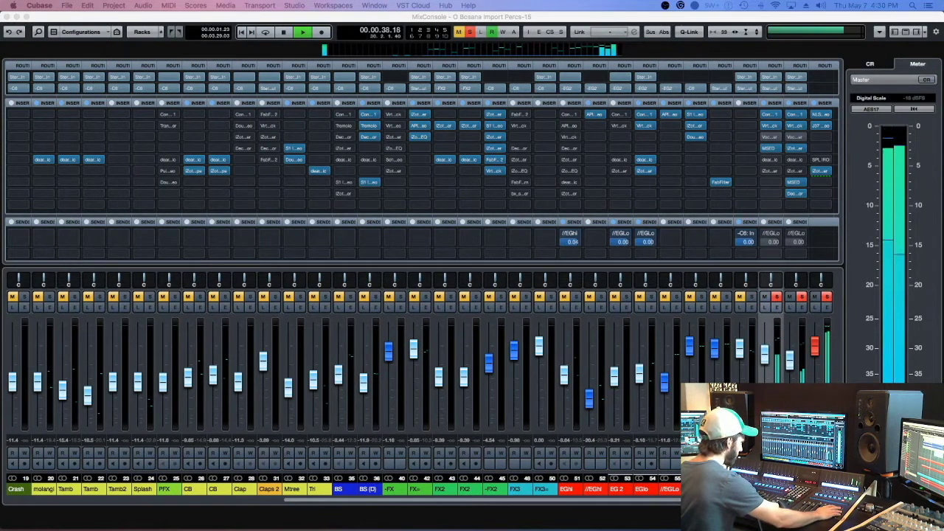
key("space")
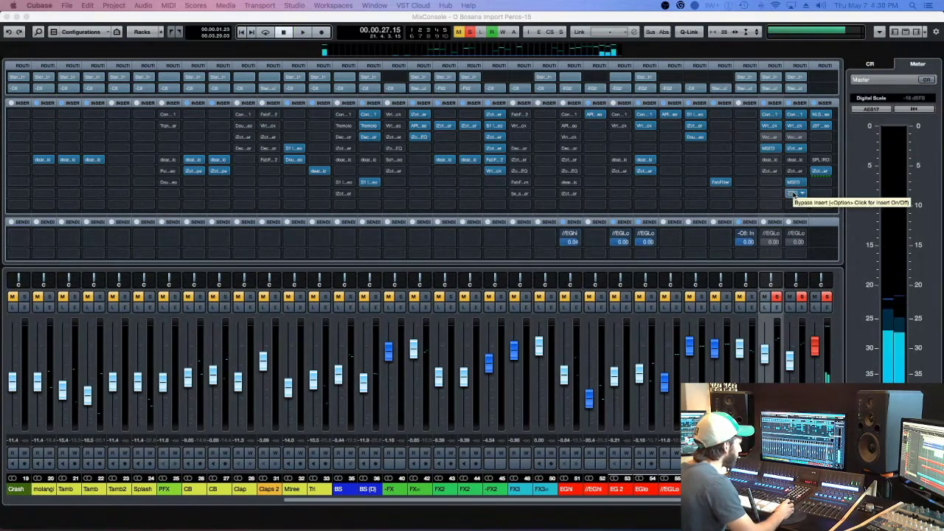
Move Decapitator from the eighth to the ninth insert slot of the side-only EGlo (D) channel
left_click(791, 194)
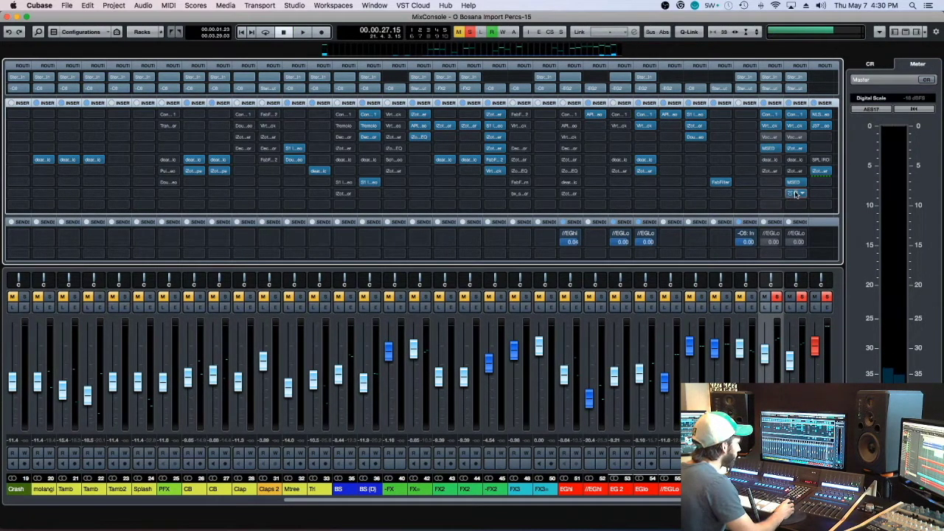
left_click_drag(795, 194, 796, 204)
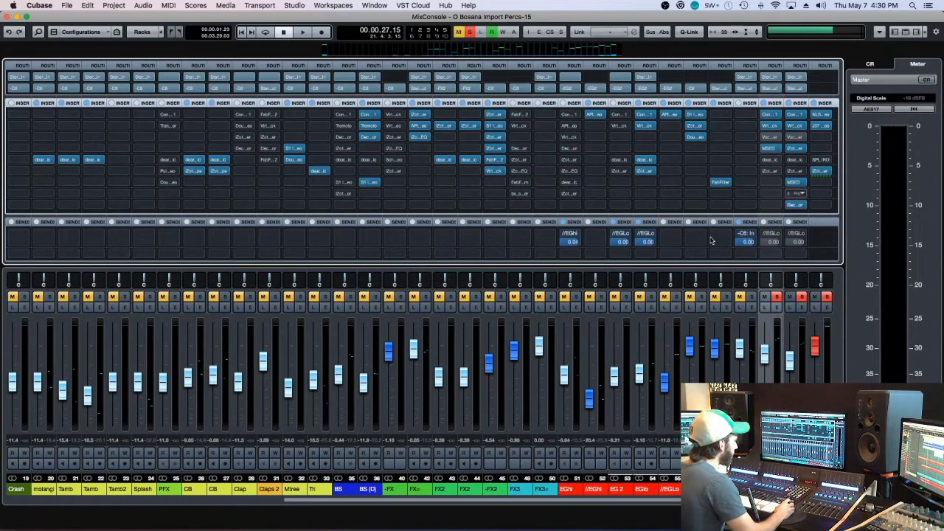
left_click(753, 212)
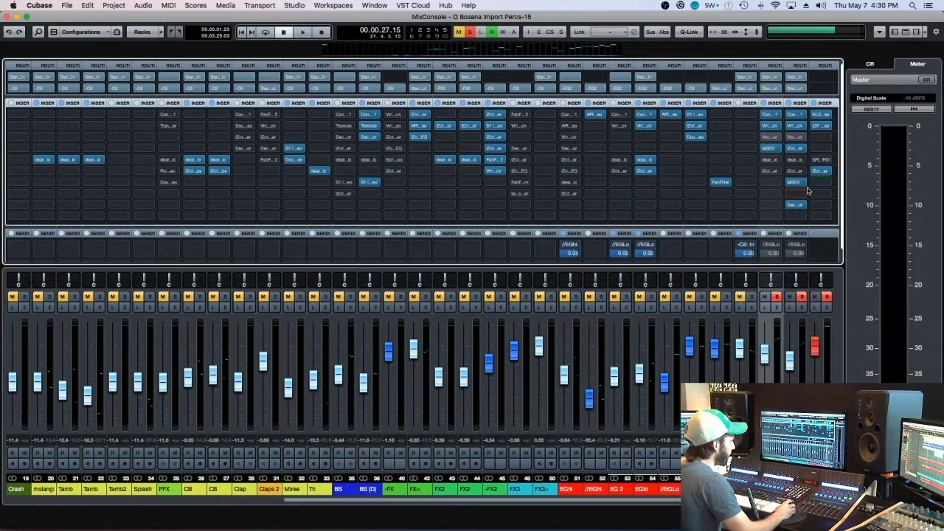
Load EnvelopeShaper in the channel strip of the side-only EGlo (D) channel and audition it during playback
left_click(802, 309)
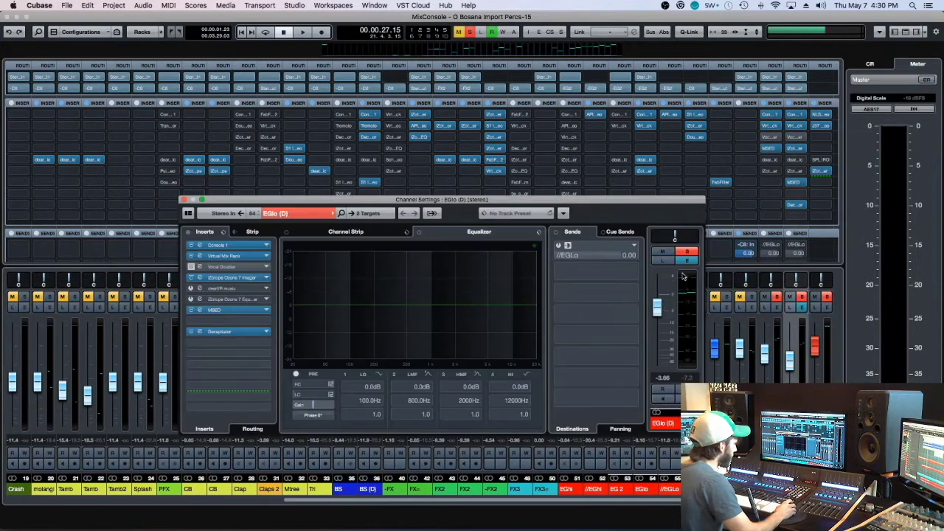
left_click(354, 232)
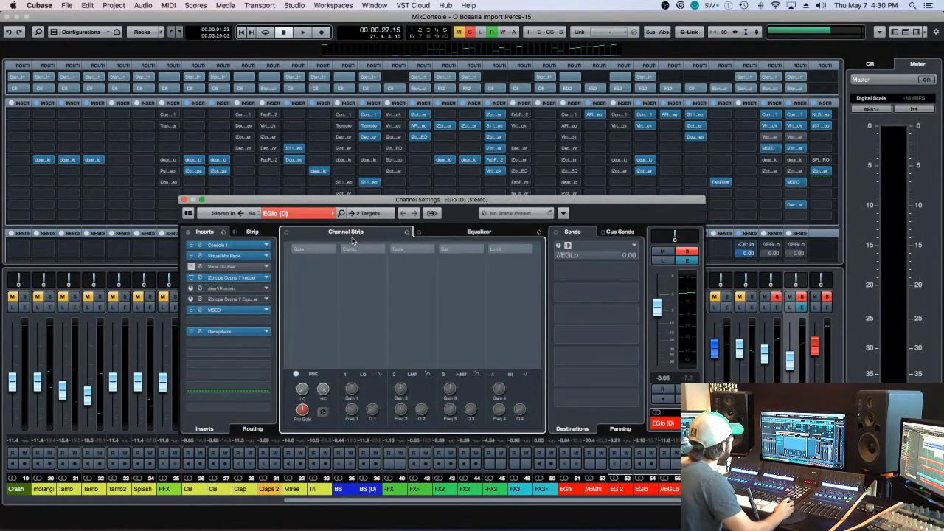
left_click(394, 250)
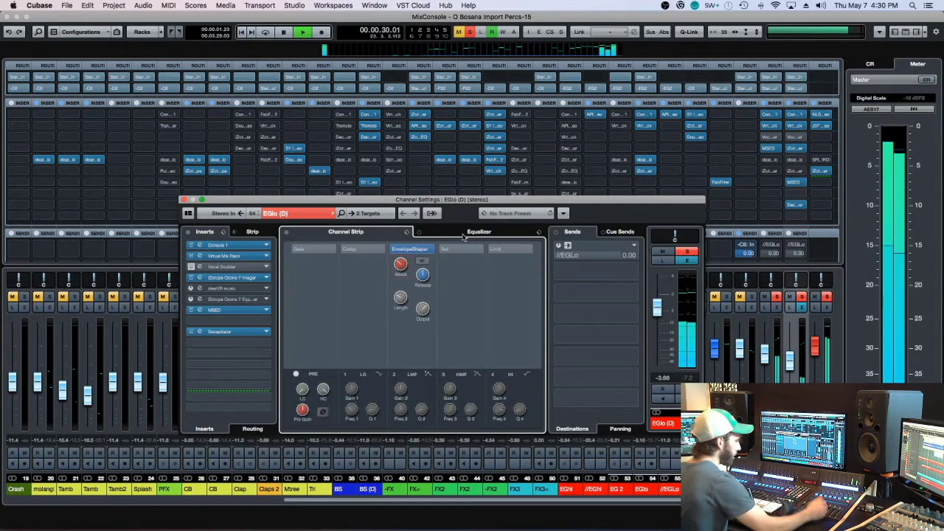
key("space")
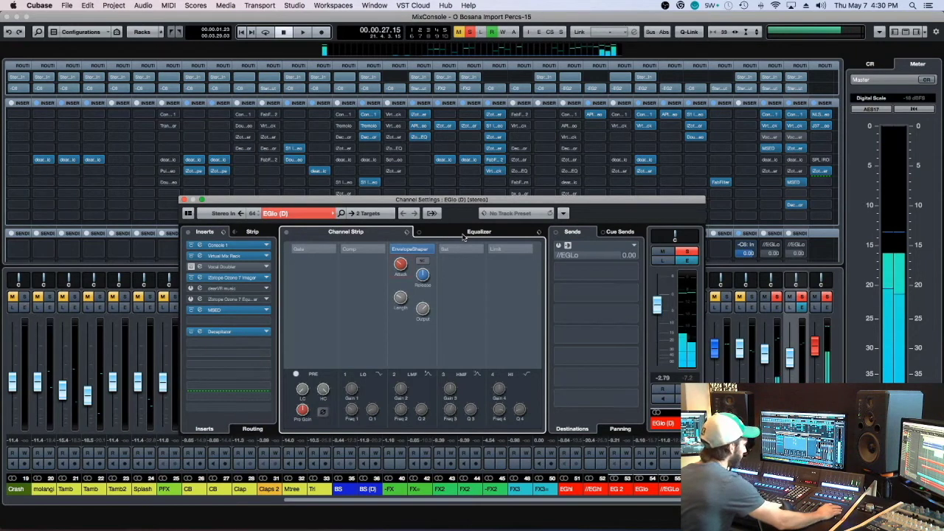
View the mid-only EGlo (D) channel's settings, close them, and rebalance the side-only fader against it during playback
key("Up")
key("space")
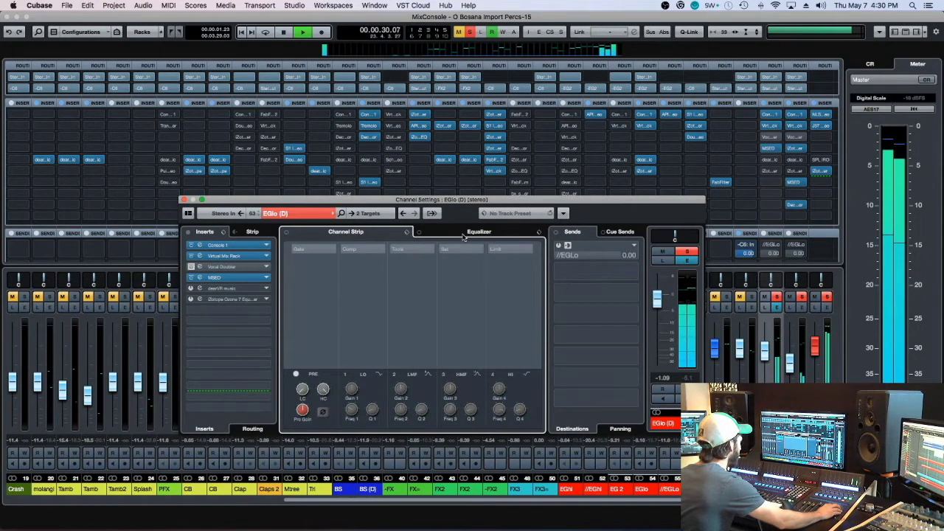
key("F3")
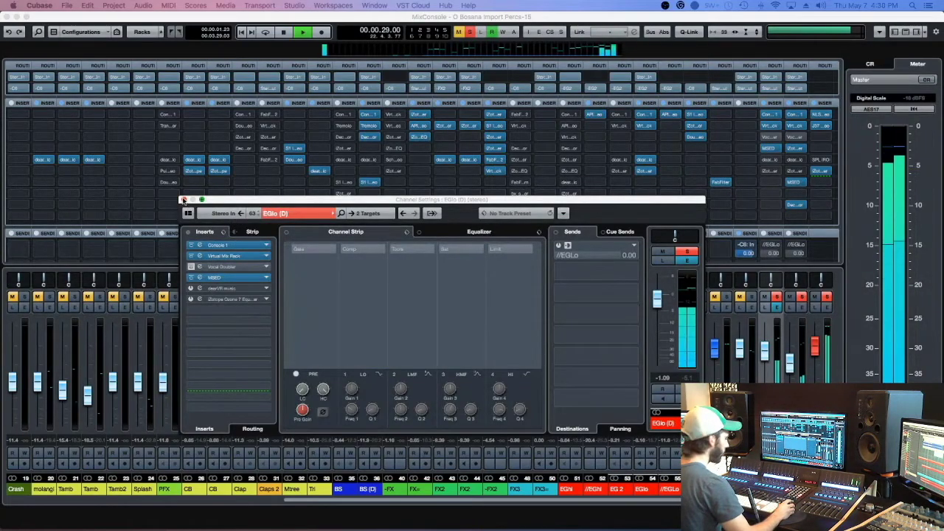
left_click(184, 200)
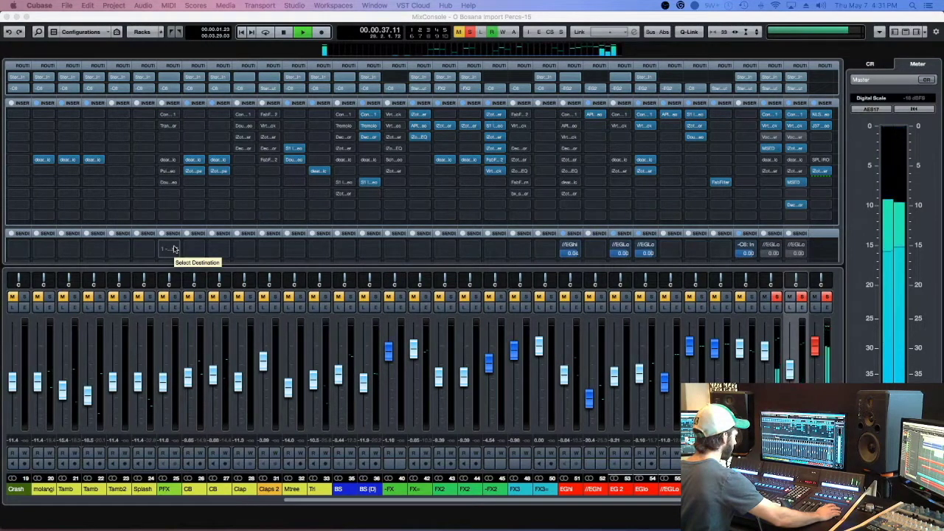
key("space")
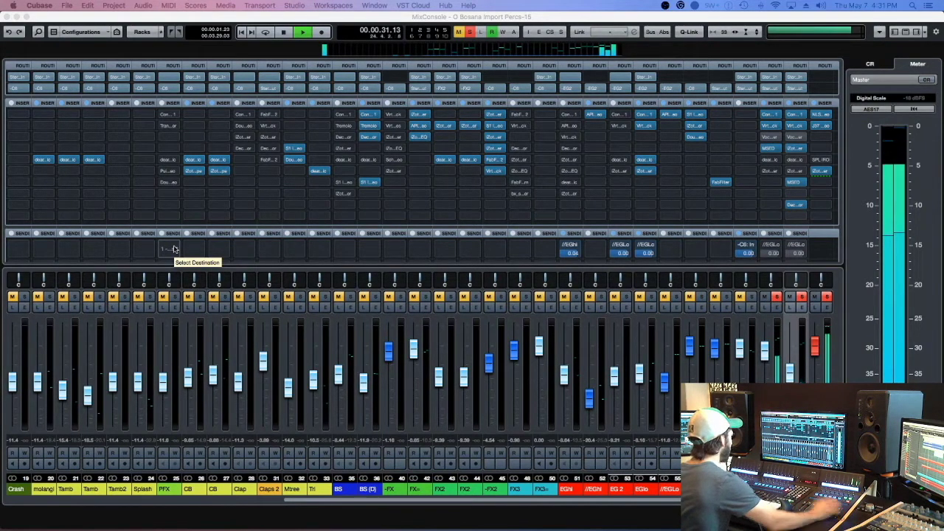
key("space")
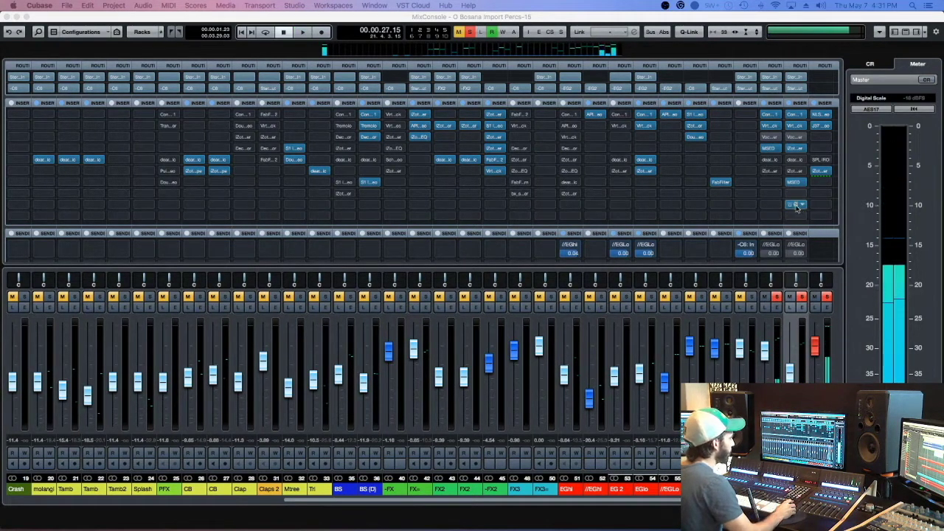
Reopen Decapitator on the side-only channel, try style T, return to style P and turn on Punish during playback
left_click(796, 205)
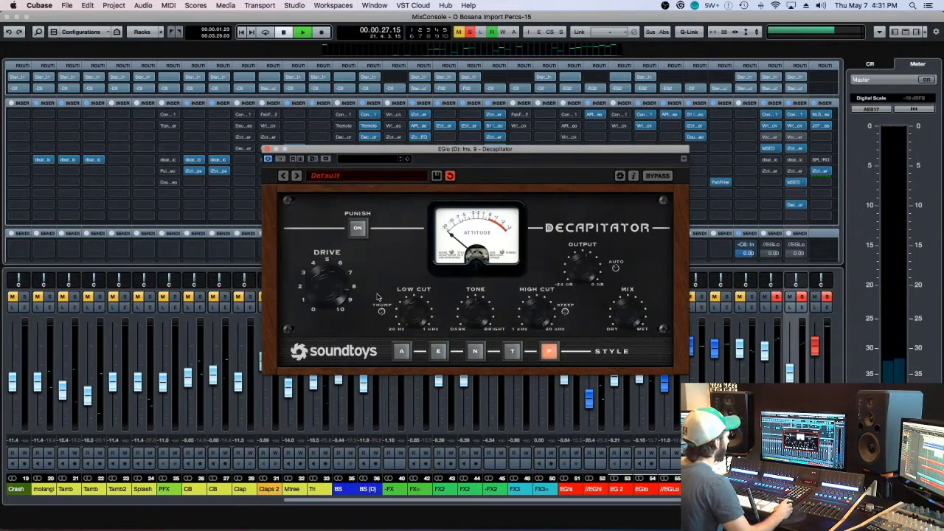
key("space")
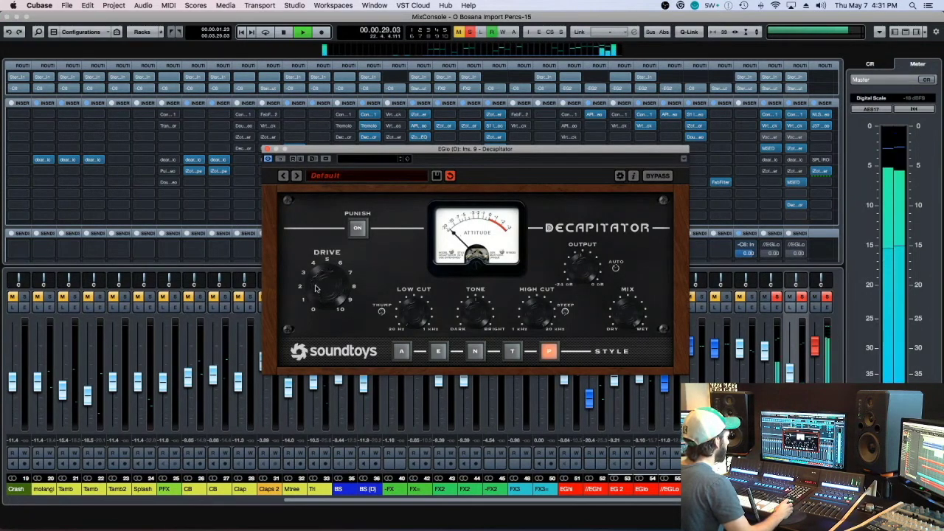
left_click(512, 352)
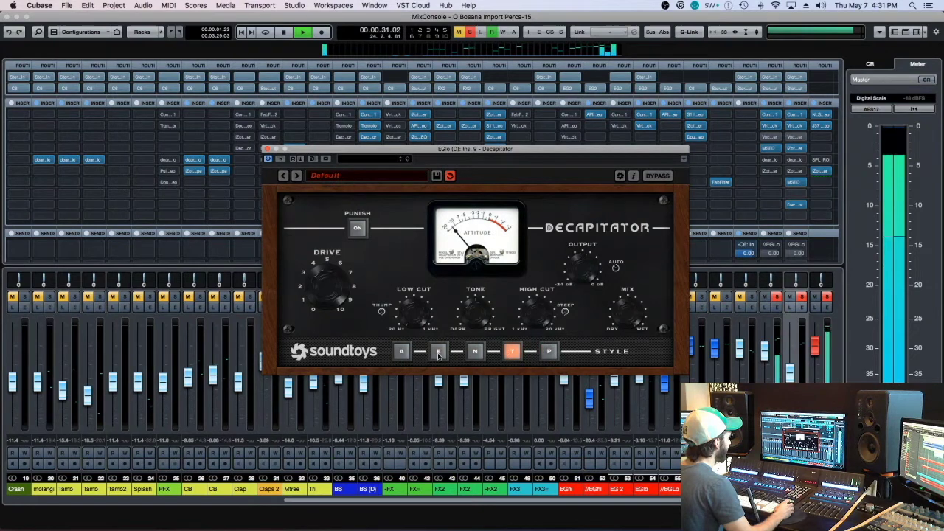
left_click(357, 228)
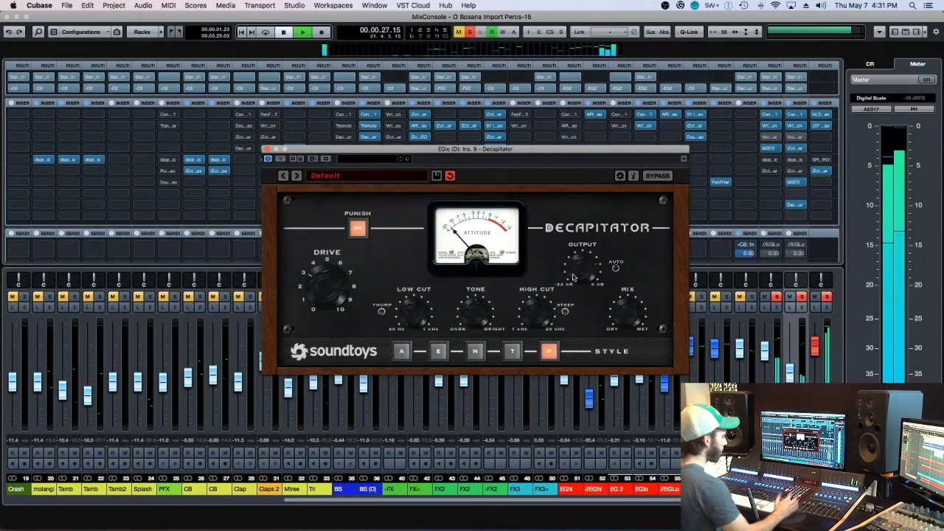
key("space")
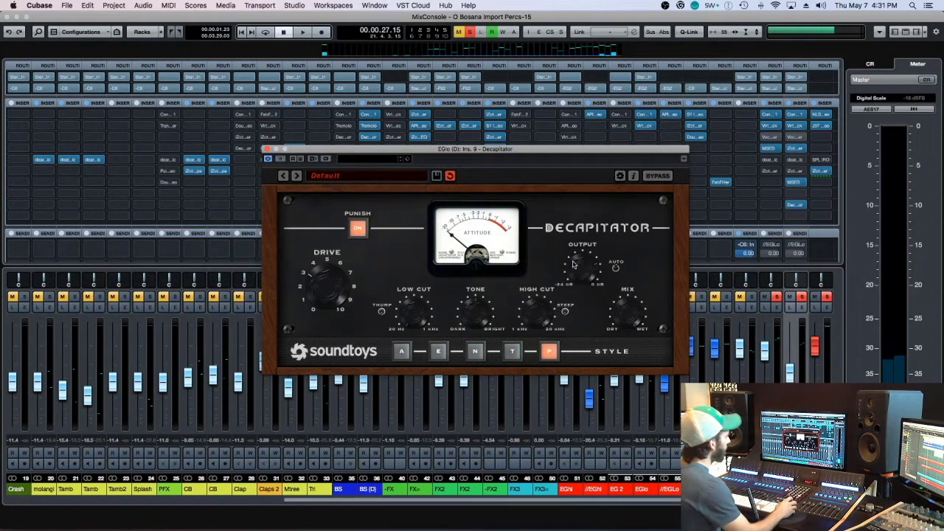
Audition Decapitator on the side-only channel in repeated playback, close it, and listen on with the mid-only channel selected
left_click_drag(574, 154, 576, 153)
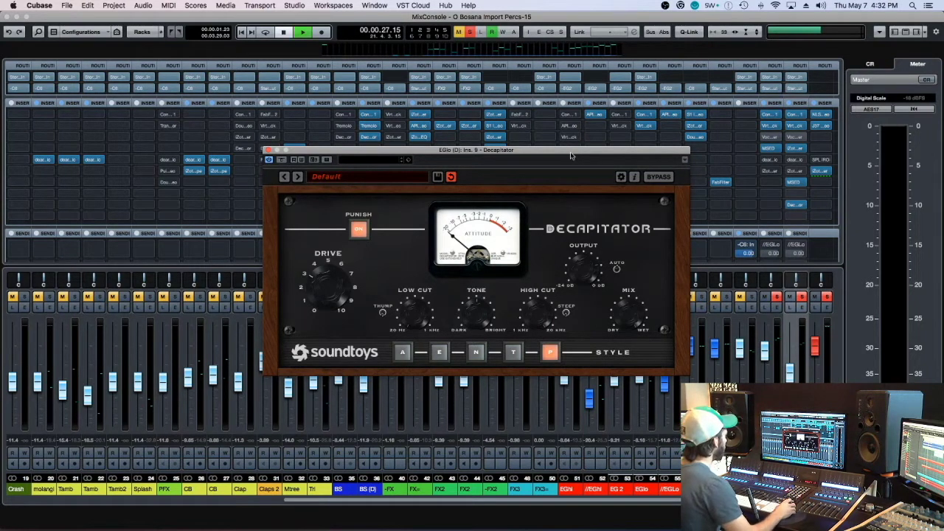
key("space")
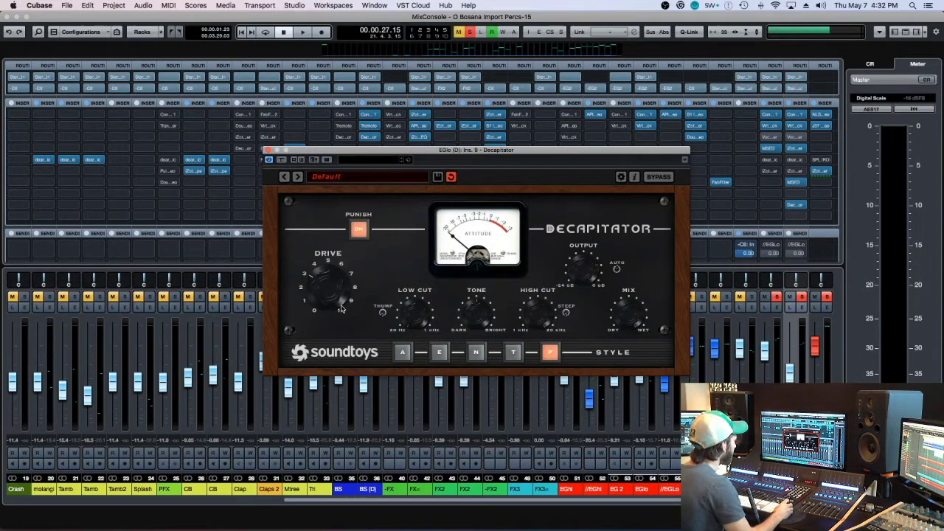
key("space")
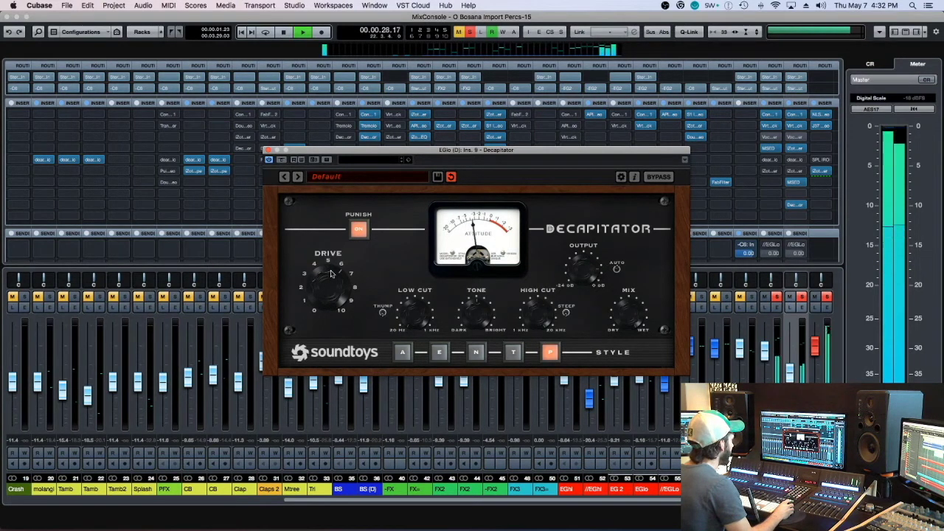
key("space")
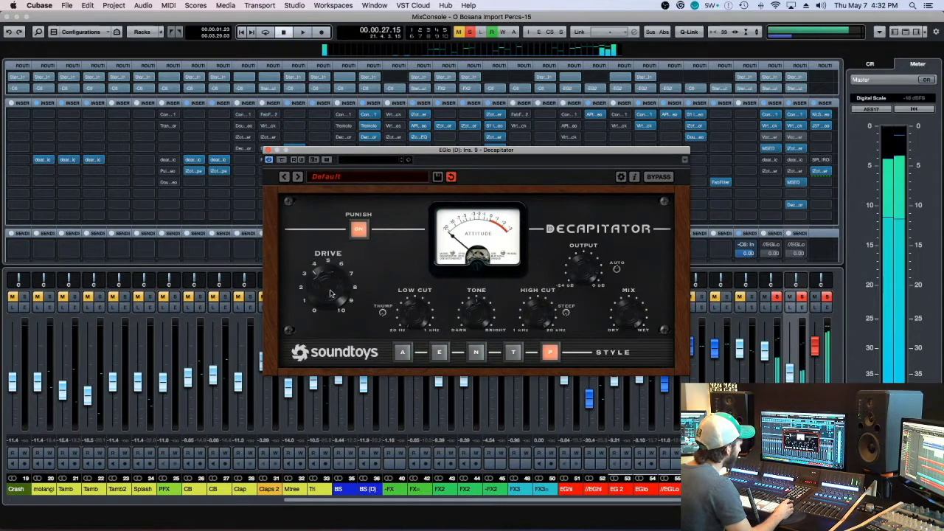
key("space")
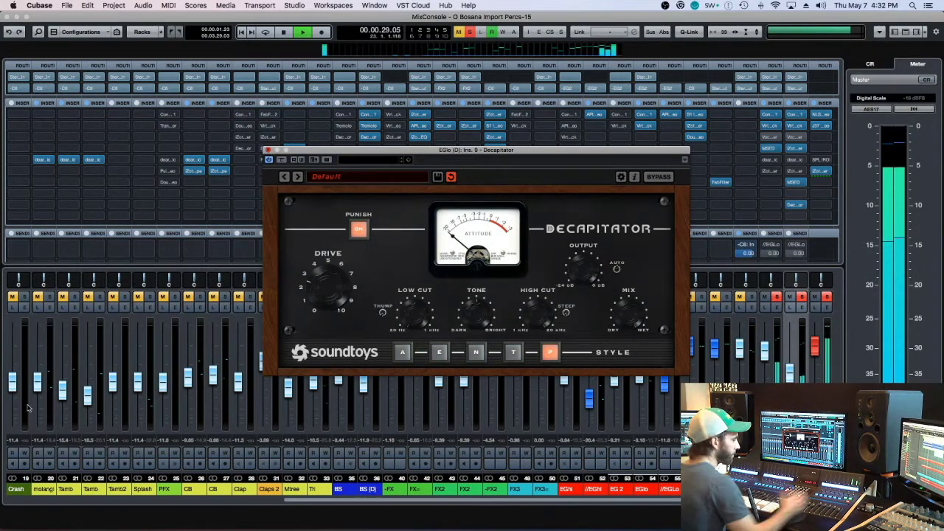
left_click(268, 150)
key("Left")
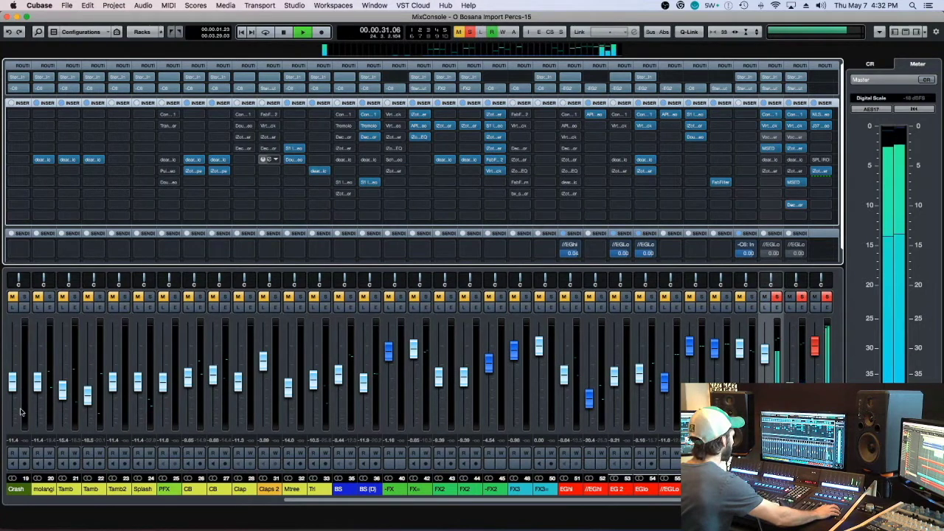
key("space")
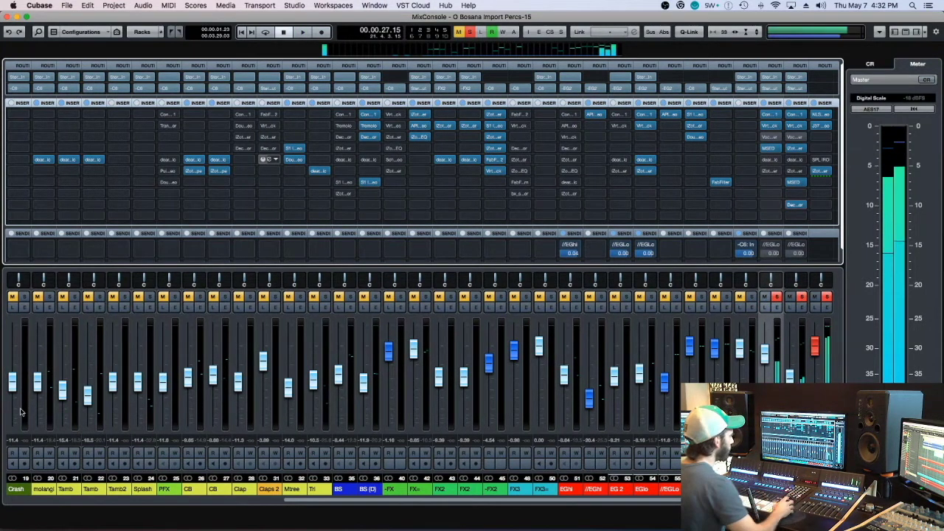
Unsolo the mid-only EGlo (D) channel and load iZotope Ozone 7 Equalizer in the side-only channel's tenth insert slot
left_click(777, 297)
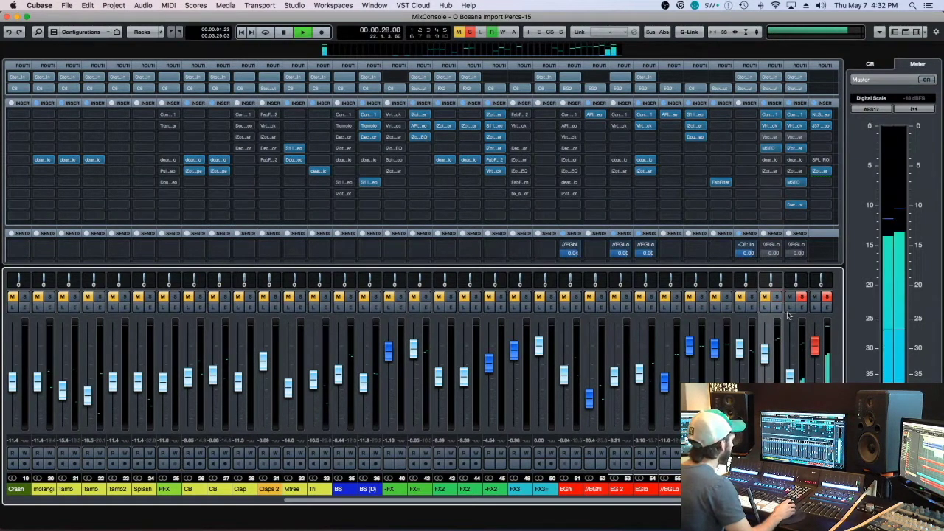
left_click(797, 216)
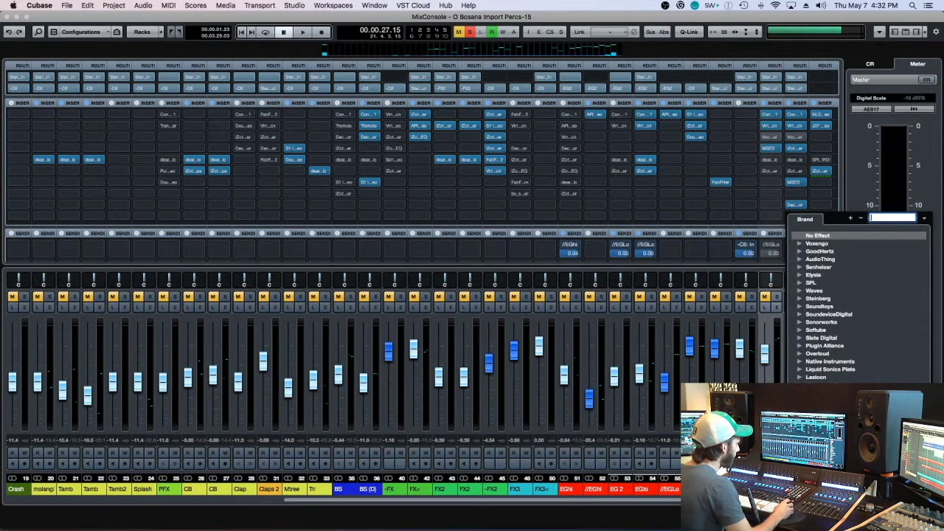
scroll(858, 306, "down", 2)
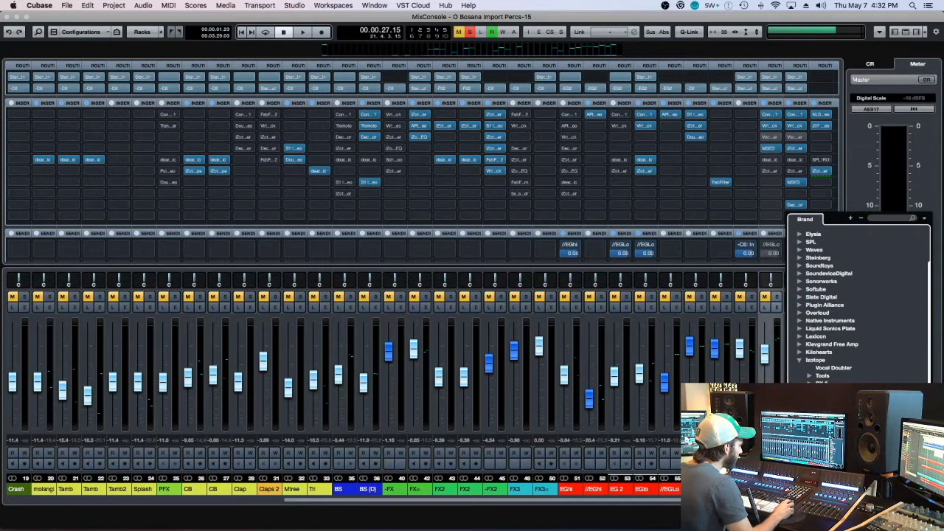
scroll(858, 306, "down", 1)
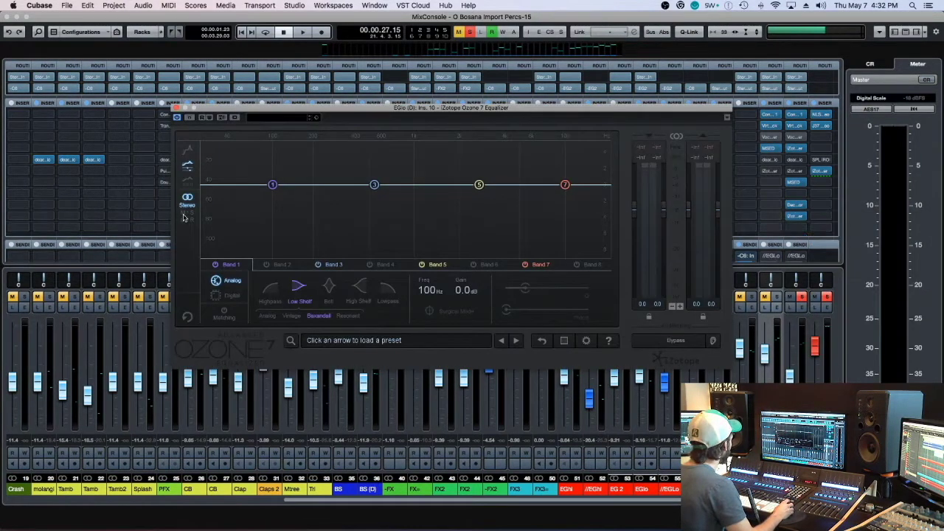
Switch the equalizer from stereo to mid/side mode and toggle the solo of the mid signal during playback
left_click(188, 213)
key("space")
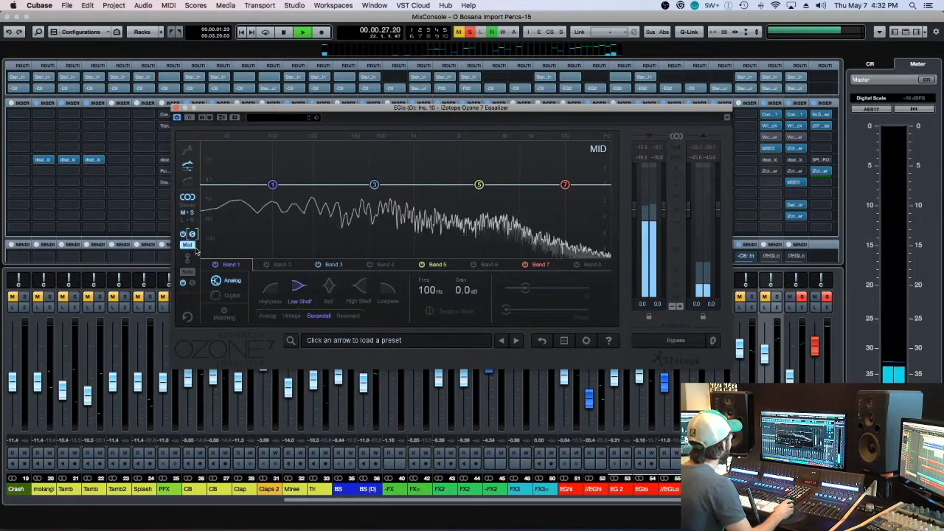
left_click(192, 235)
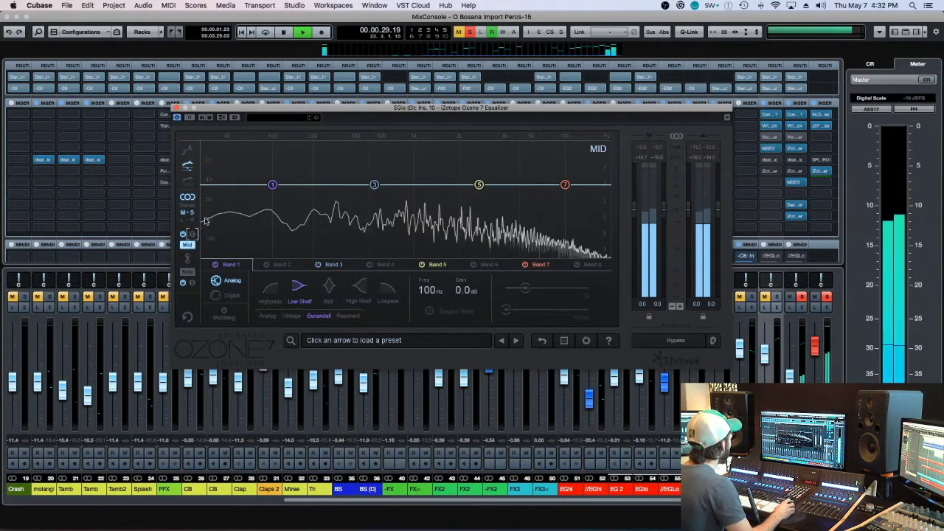
Turn the mid's band 1 into a high-pass filter at about 10.9 kHz, audition it, and close the equalizer
left_click(272, 185)
key("space")
left_click(270, 292)
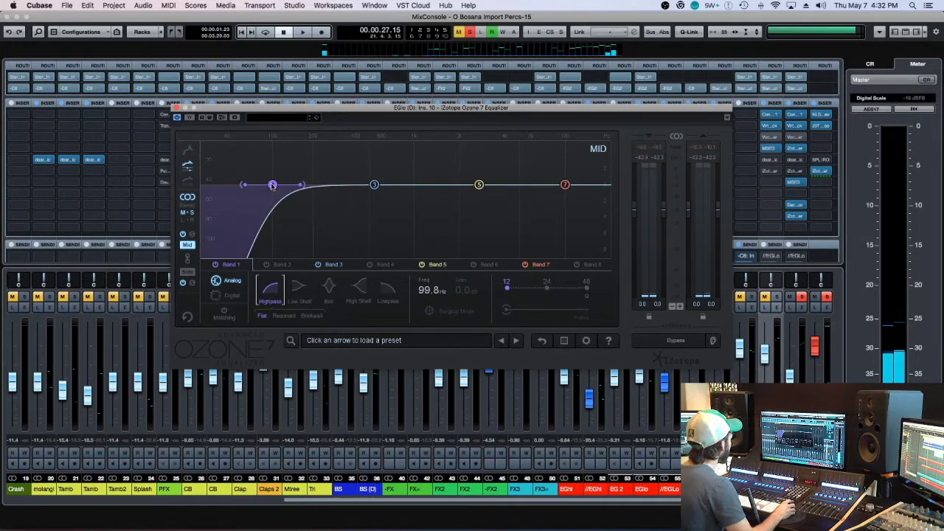
left_click_drag(272, 184, 565, 179)
key("space")
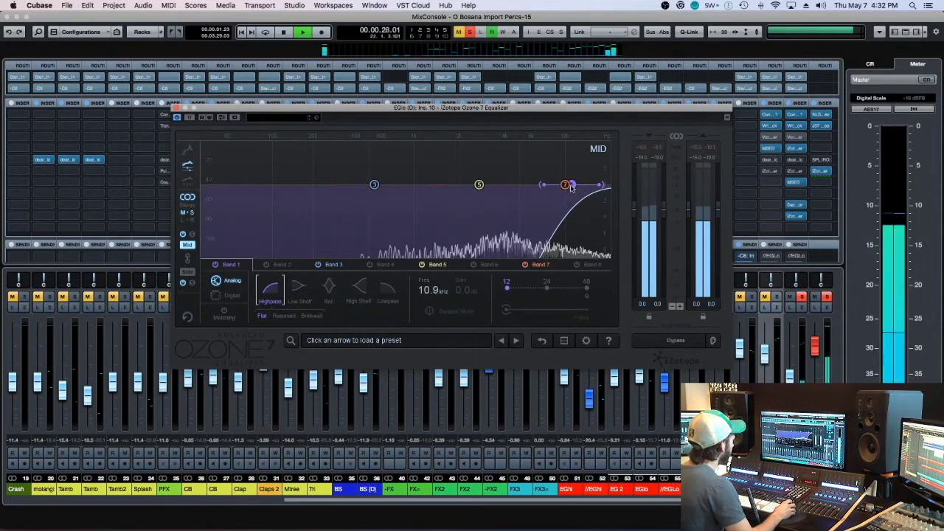
left_click(176, 108)
key("space")
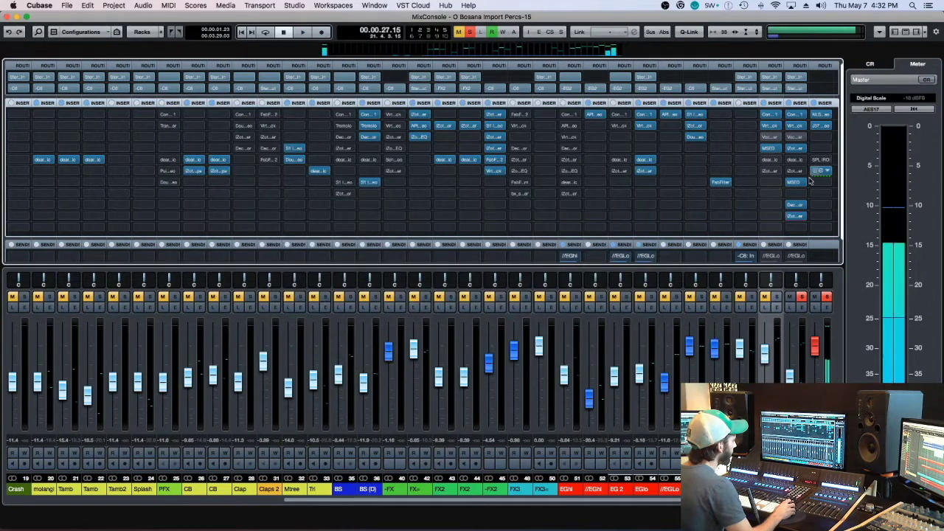
Load S1 Imager Stereo in the side-only channel's eleventh insert slot, widen the stereo width to near maximum during playback, and close it
left_click(799, 228)
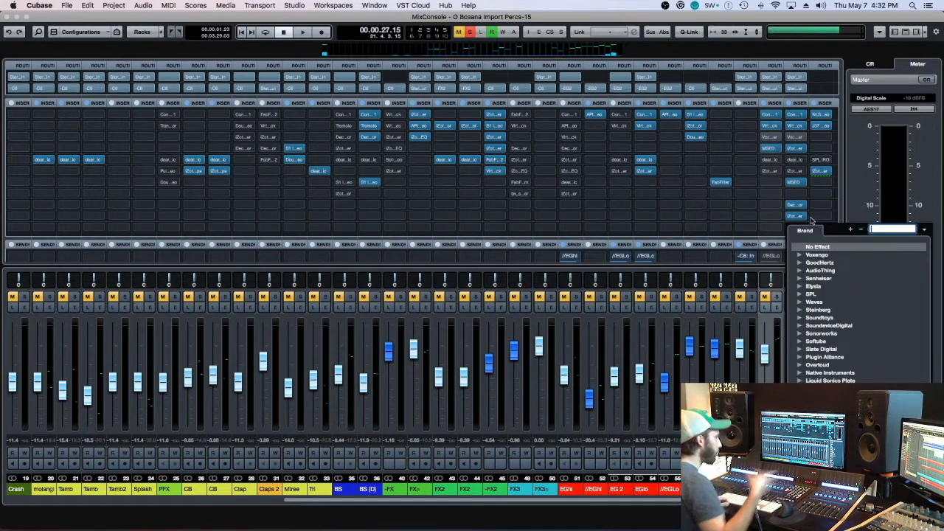
type("s")
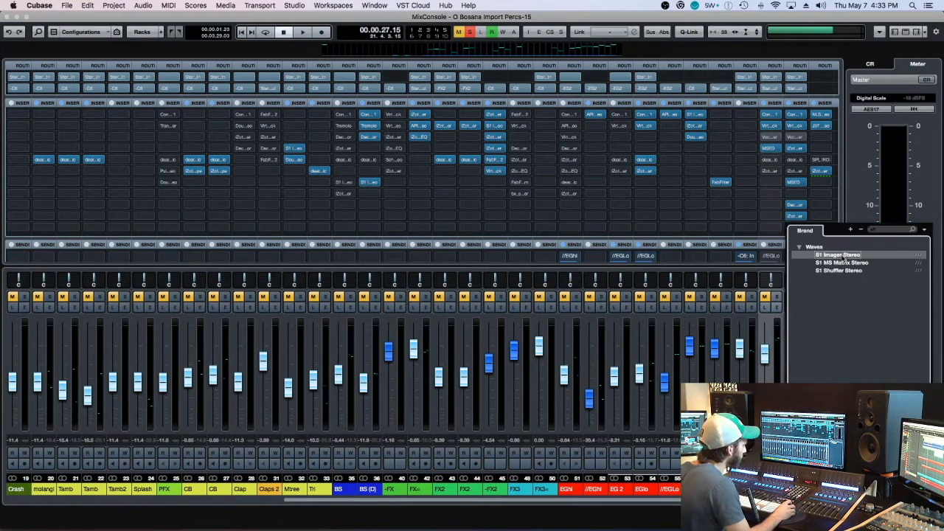
left_click(839, 256)
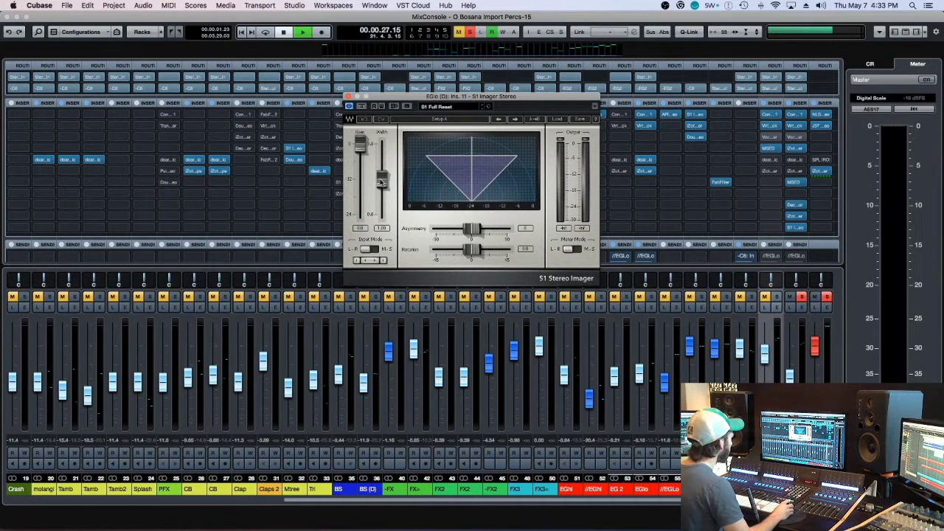
left_click_drag(381, 181, 375, 140)
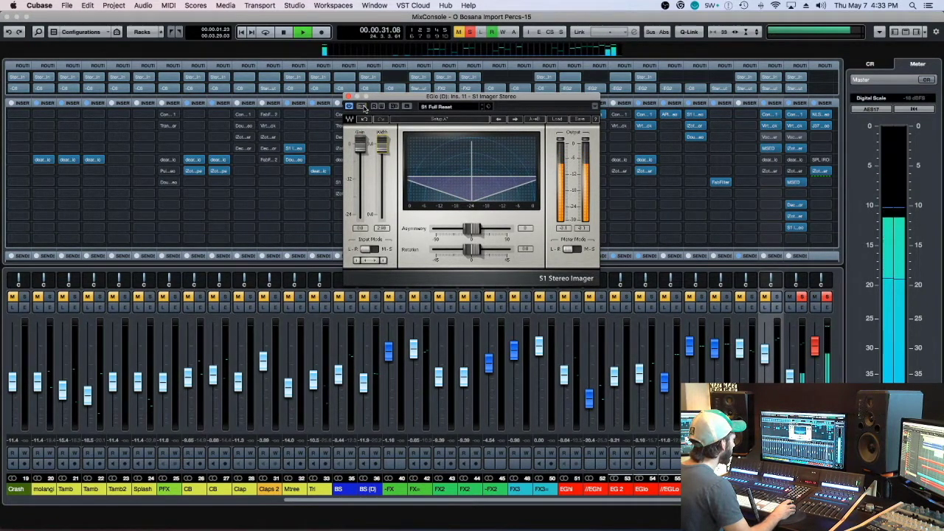
left_click_drag(382, 144, 383, 152)
key("super+w")
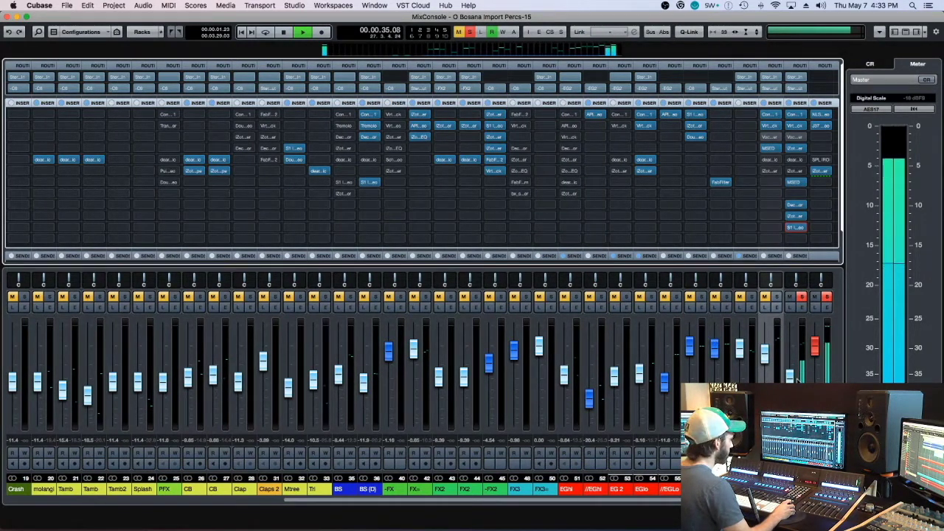
Rebalance the side-only fader with the mid-only channel soloed again, stop playback, and bring up the project window
left_click_drag(793, 377, 793, 381)
key("s")
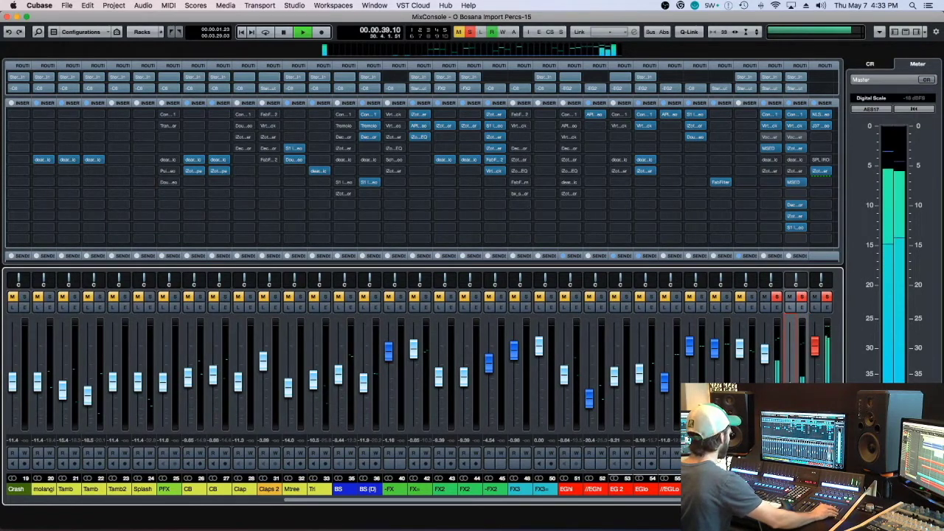
key("space")
key("F3")
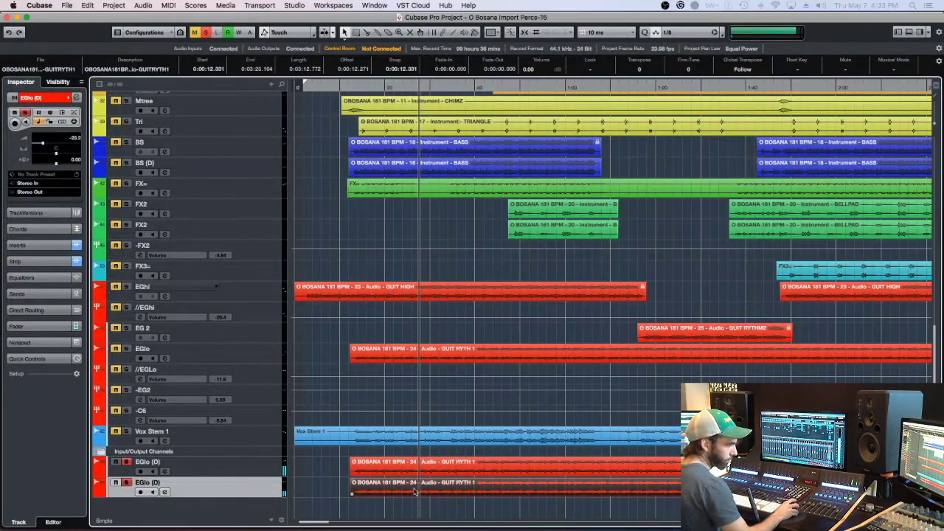
right_click(414, 492)
mouse_move(443, 408)
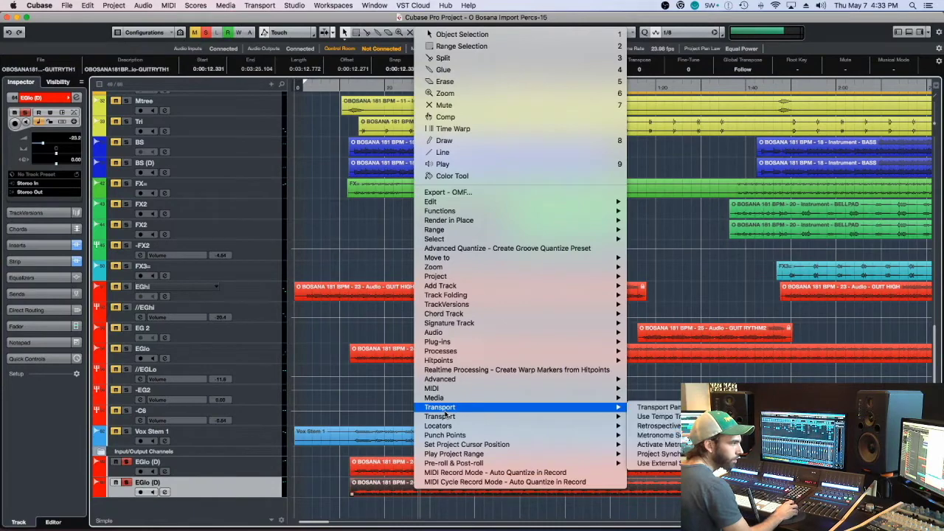
mouse_move(516, 317)
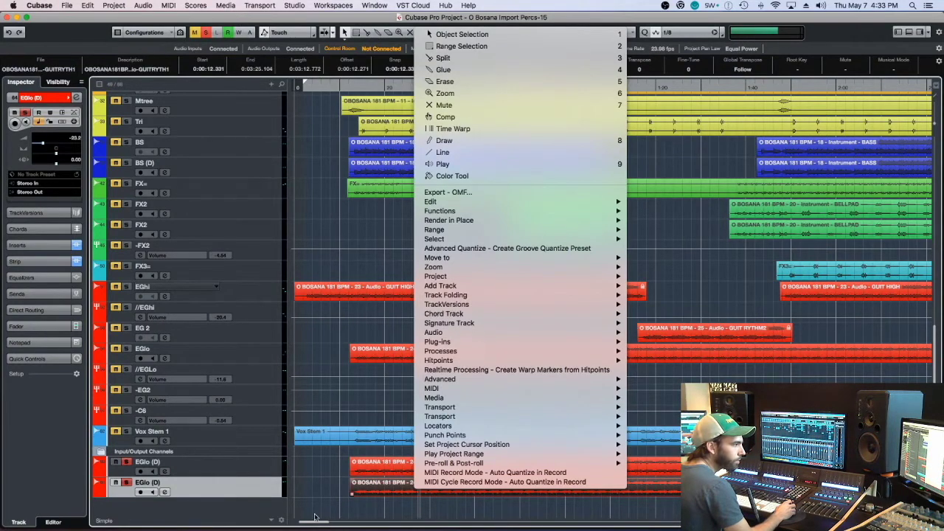
left_click(346, 468)
Nudge the lower EGlo (D) guitar event earlier to start at 0:00:12.271, aligned with the event above, and return to the mixer
scroll(346, 468, "up", 10)
scroll(523, 485, "down", 2)
scroll(527, 483, "right", 8)
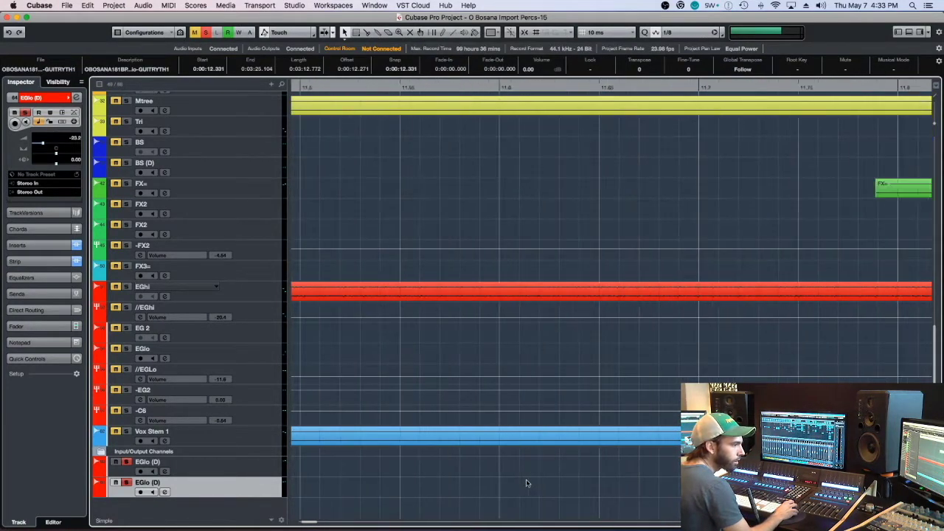
key("super+Left")
key("super+Left")
key("super+Left")
key("super+Left")
key("super+Left")
key("super+Left")
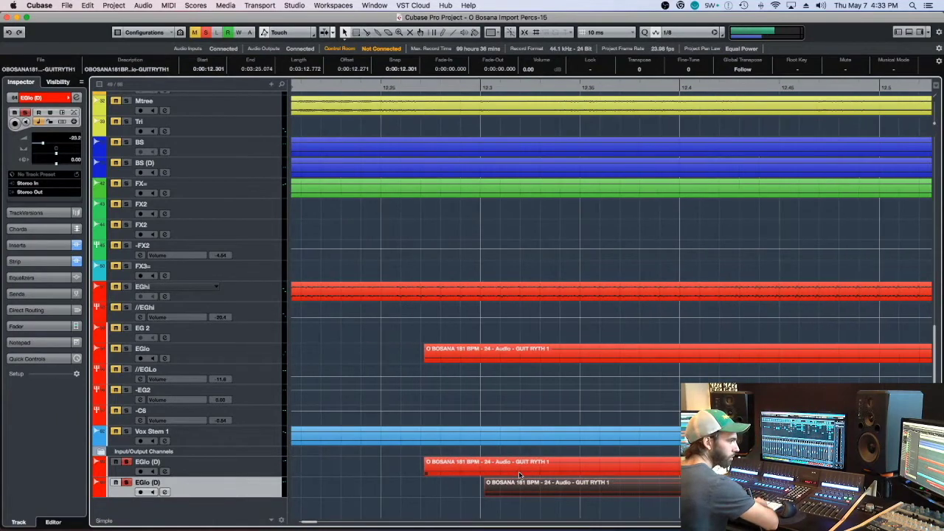
scroll(411, 481, "down", 5)
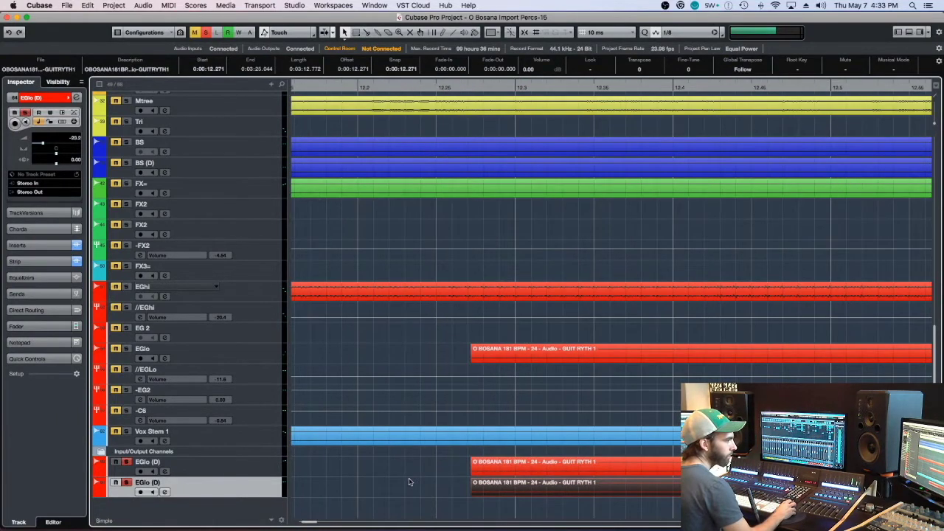
left_click(410, 483)
key("F3")
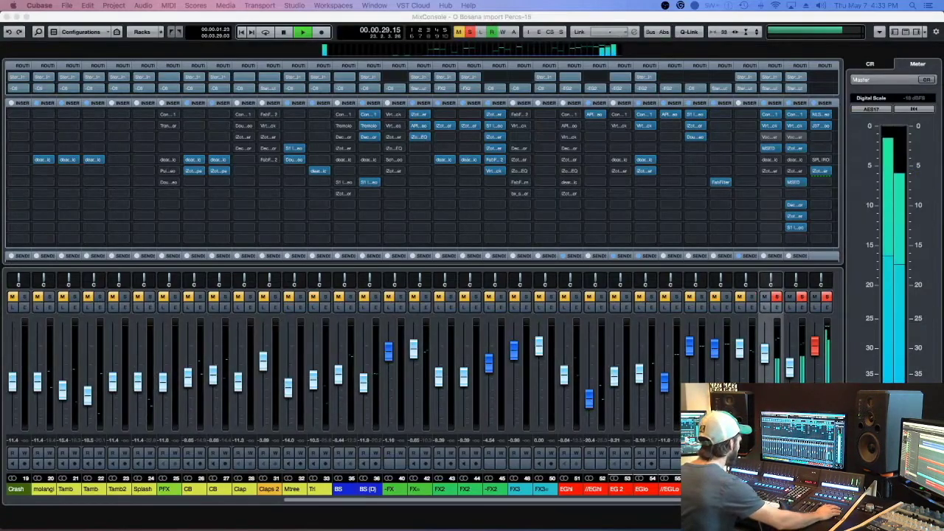
Audition the mid channel with the side-only channel off, bypass MSED on the mid channel, and play both channels together
left_click(796, 280)
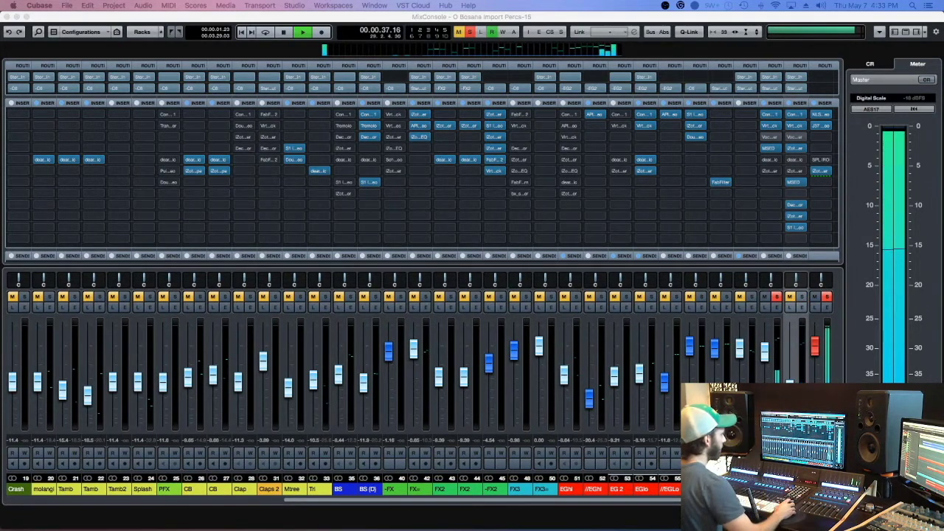
key("space")
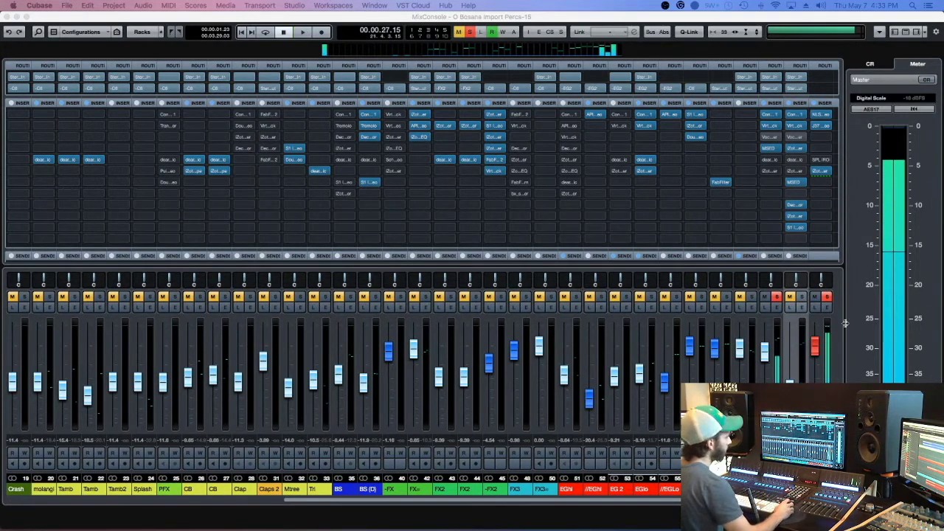
left_click(765, 149)
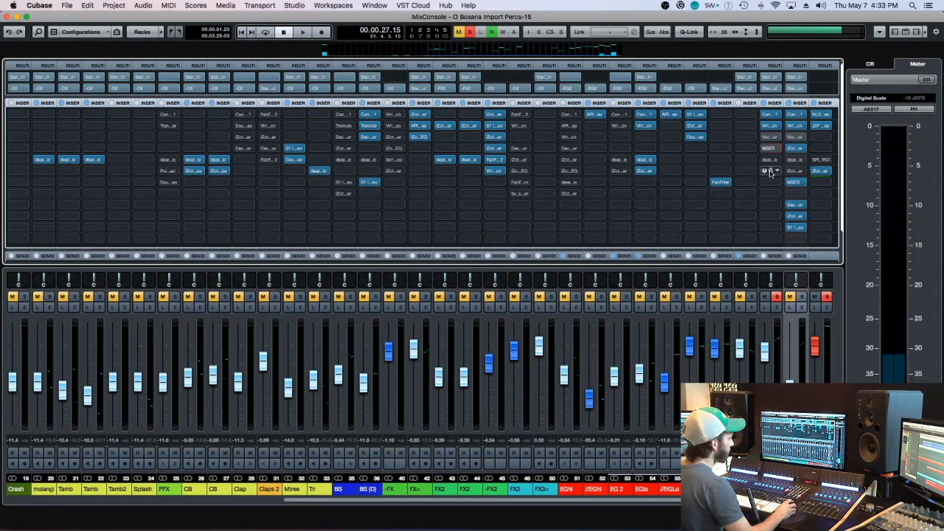
key("space")
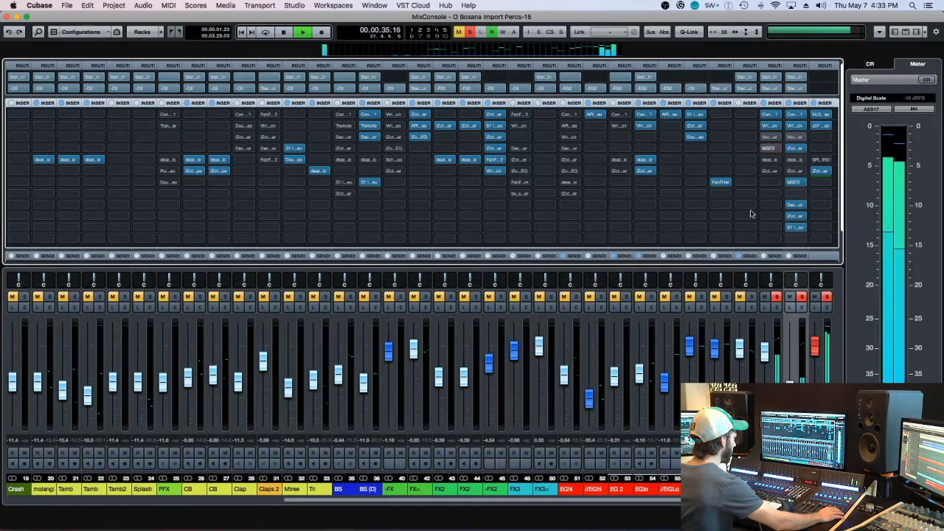
key("space")
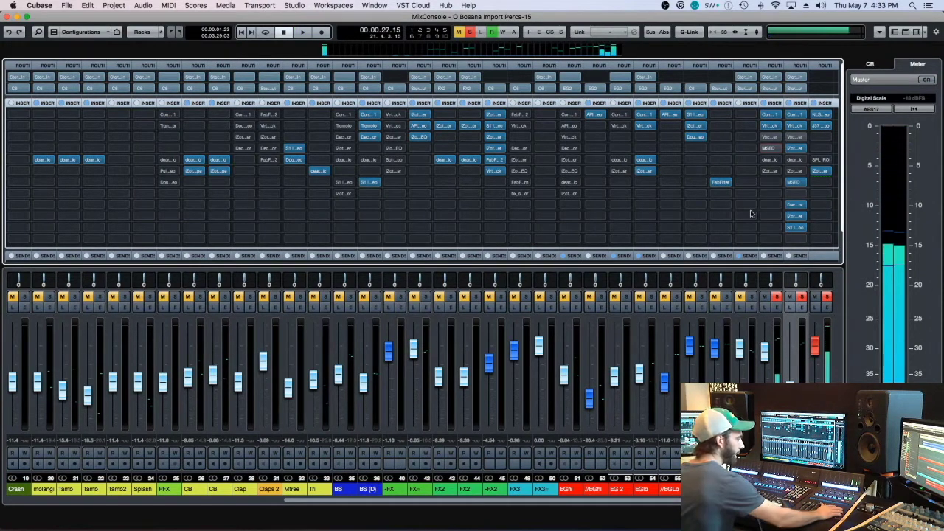
Load FabFilter Pro-MB in the side-only channel's twelfth insert slot
left_click(795, 239)
left_click(776, 250)
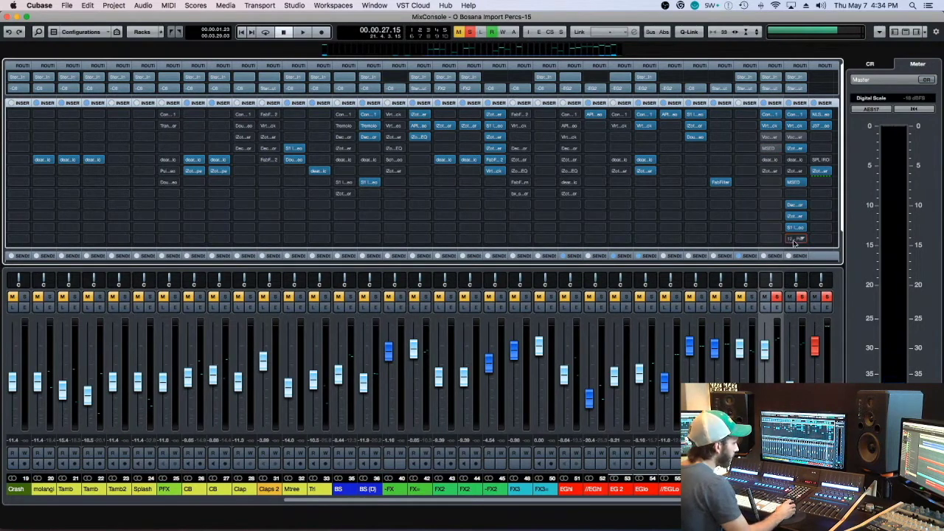
left_click(796, 239)
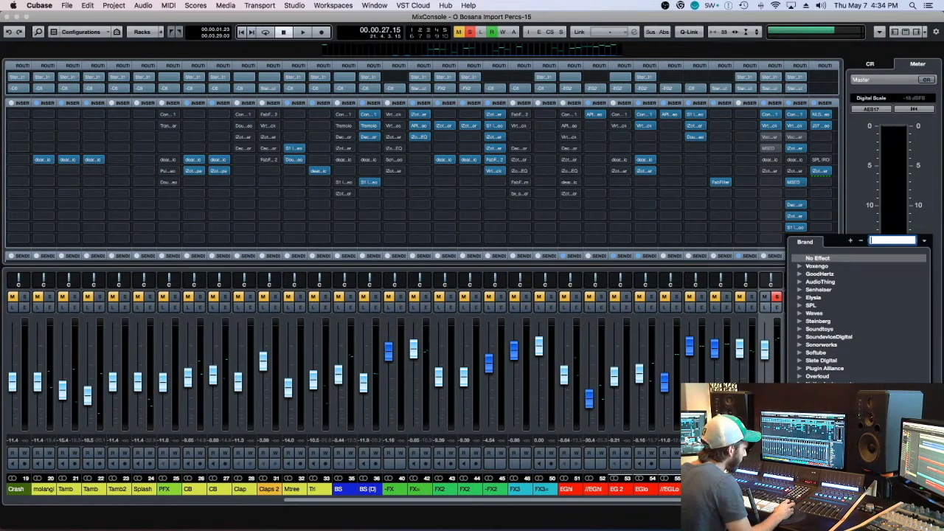
scroll(859, 317, "down", 3)
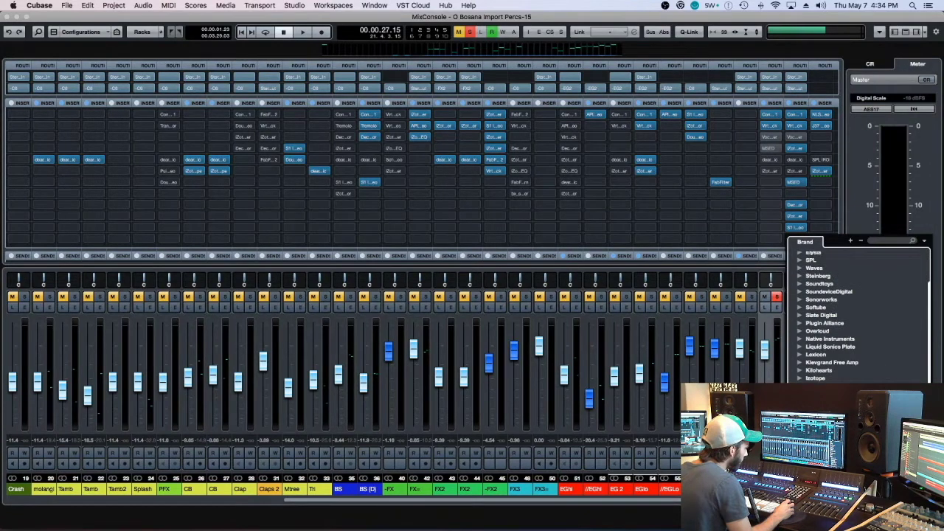
left_click(826, 406)
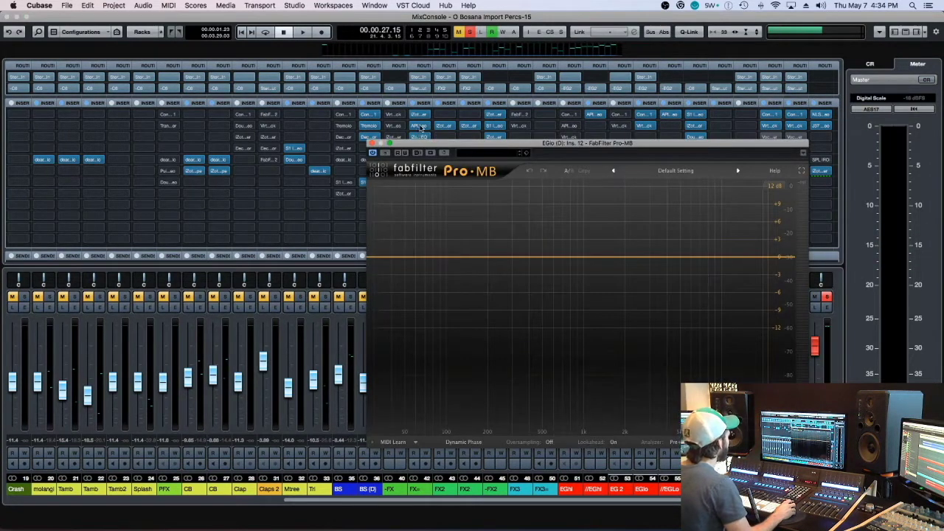
Load the -C6 preset in Pro-MB and move its window clear of the guitar channels' inserts
left_click(526, 153)
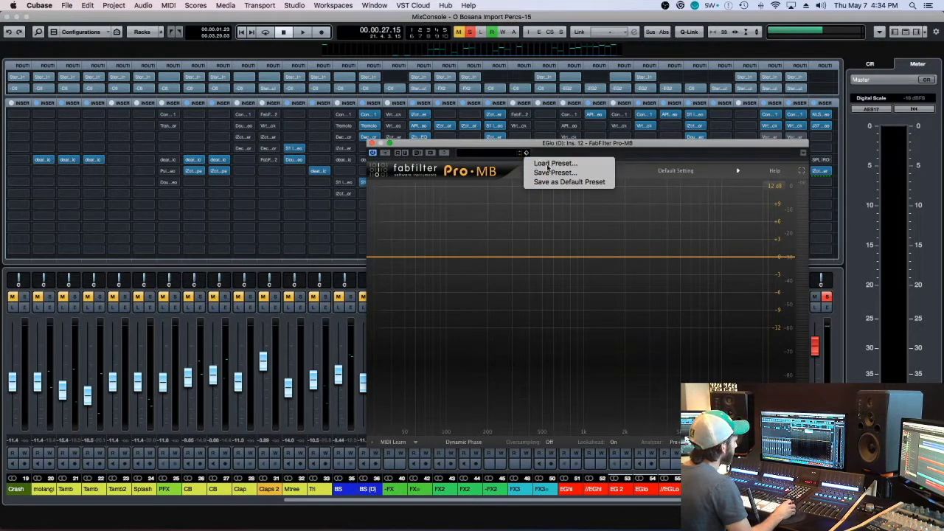
left_click(549, 164)
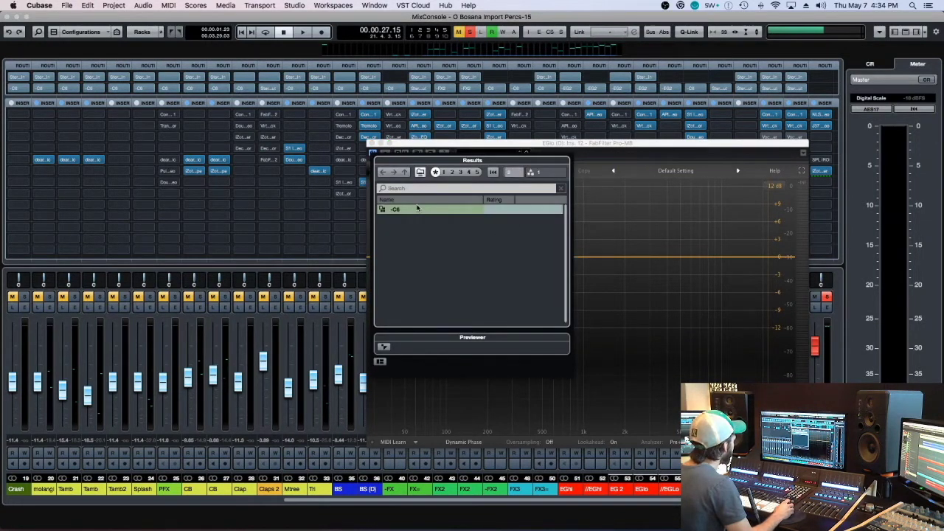
double_click(418, 211)
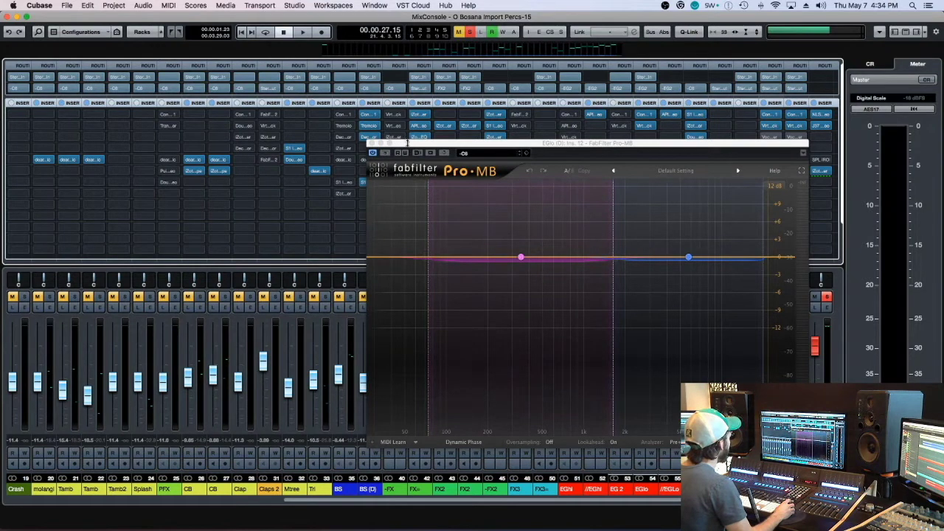
left_click_drag(455, 150, 253, 102)
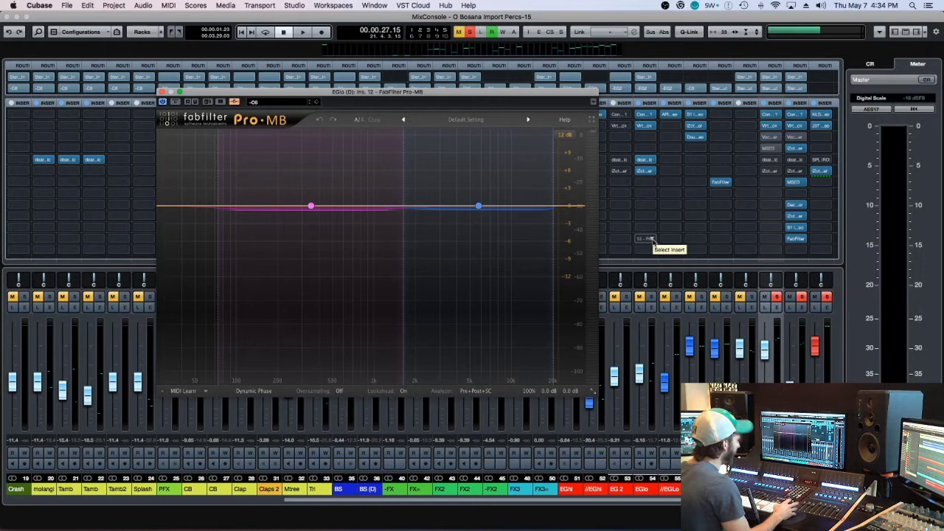
Add a second send on the mid channel to the side-chain of the side-only channel's Pro-MB and activate it
left_click(756, 66)
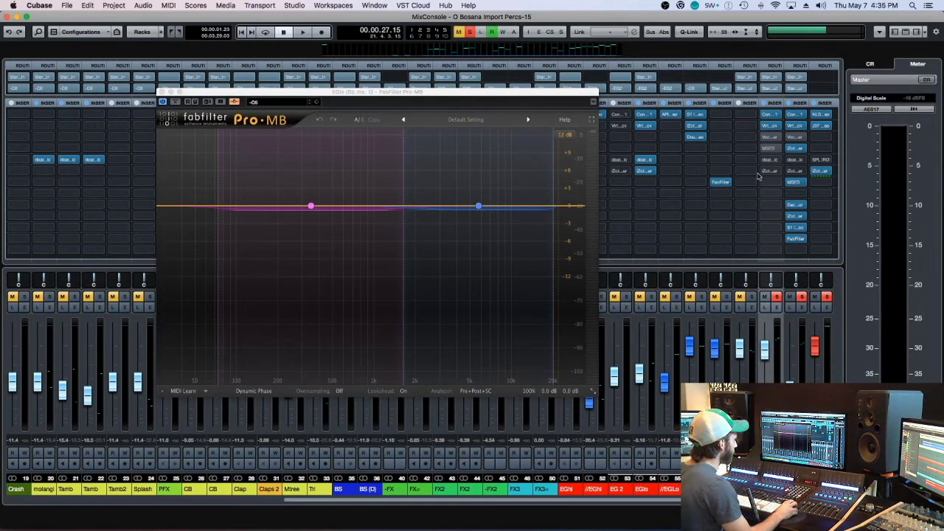
scroll(764, 96, "down", 3)
left_click(773, 254)
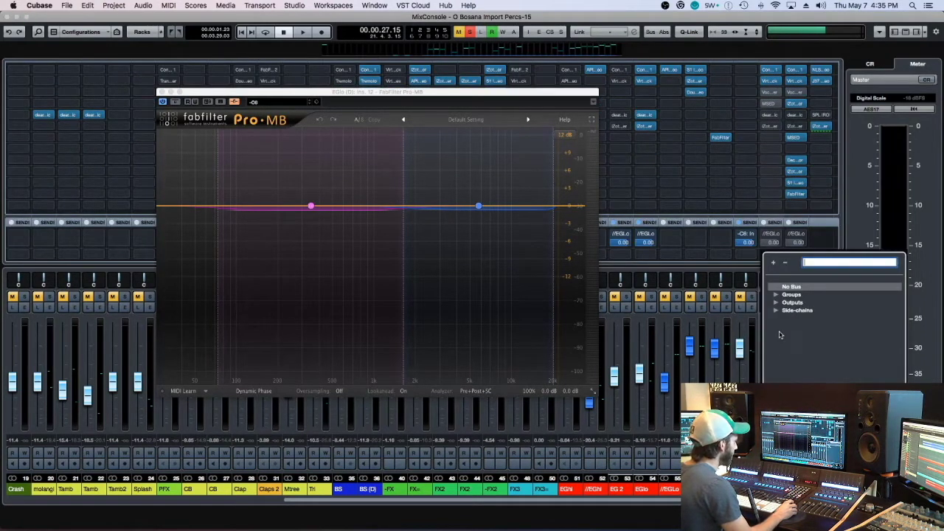
left_click(775, 310)
left_click(800, 324)
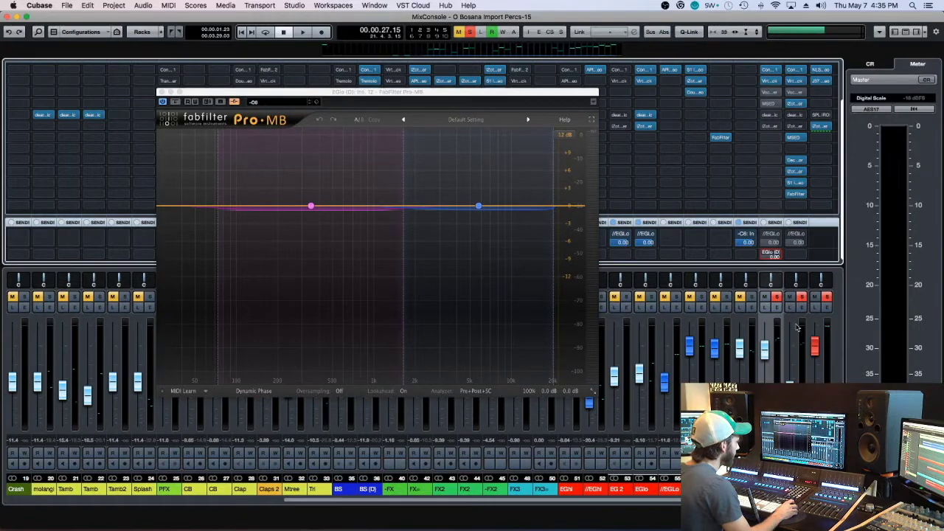
left_click(775, 258)
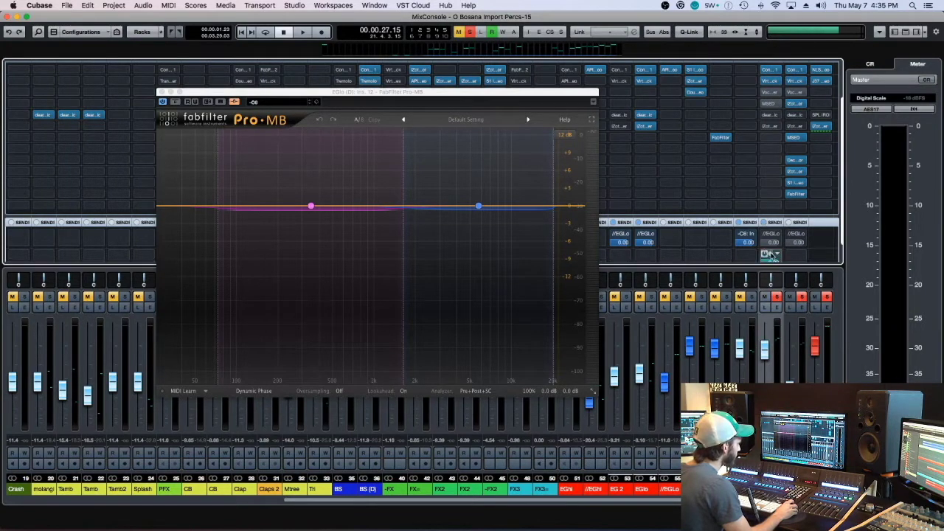
Check Pro-MB's response in a short playback and adjust the Stereo Link of Band 1 and Band 2
key("space")
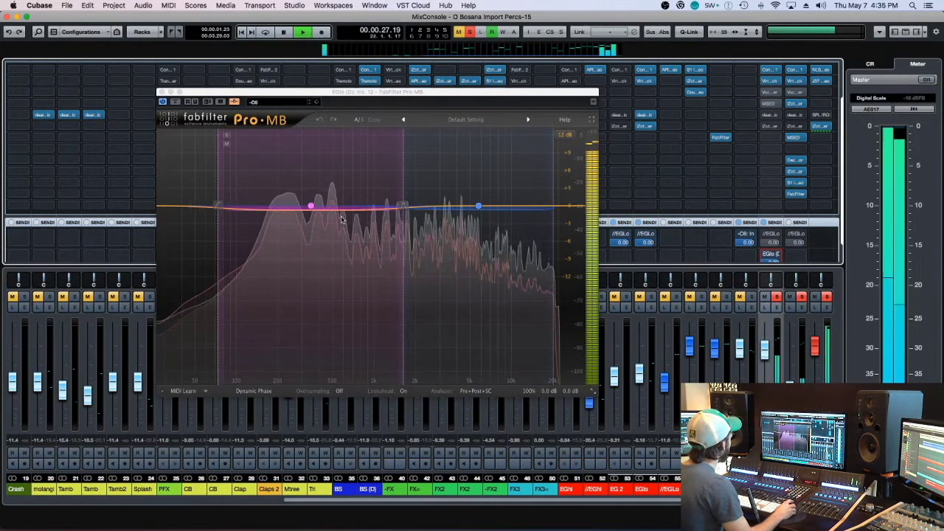
key("space")
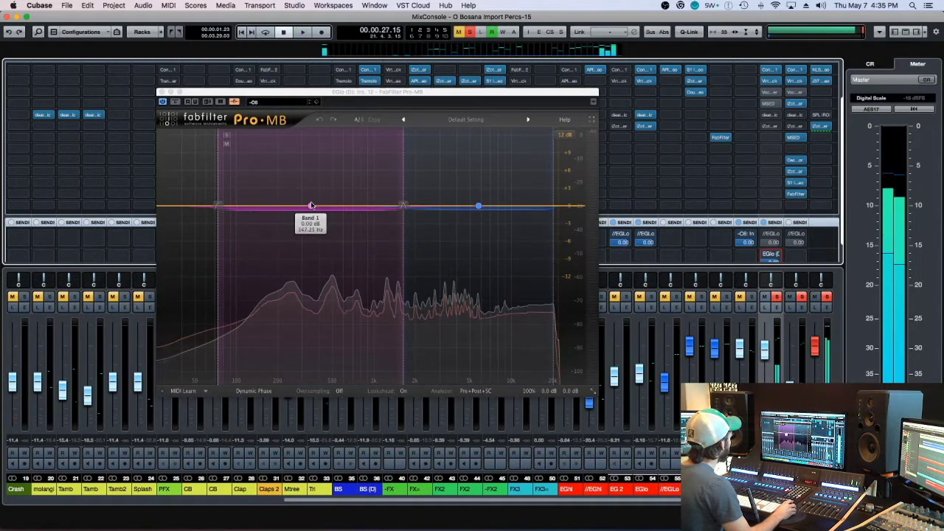
left_click(312, 206)
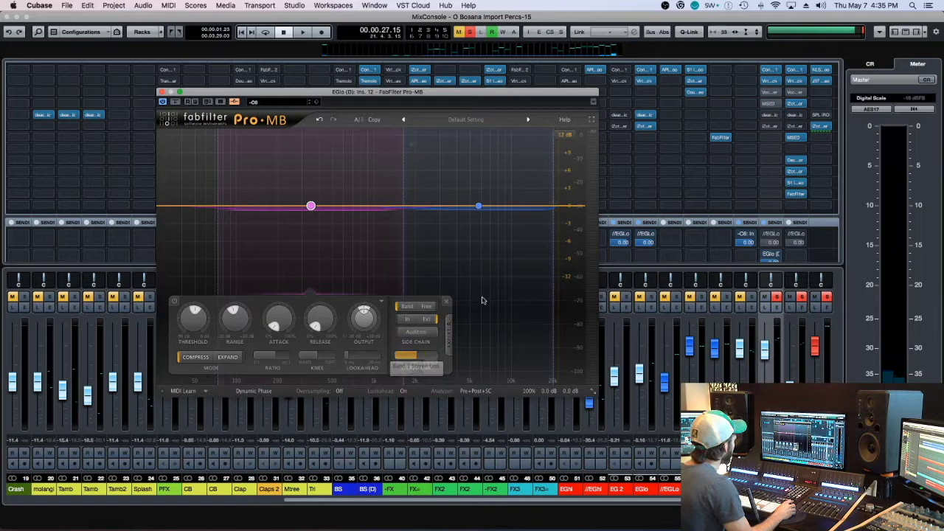
left_click(478, 205)
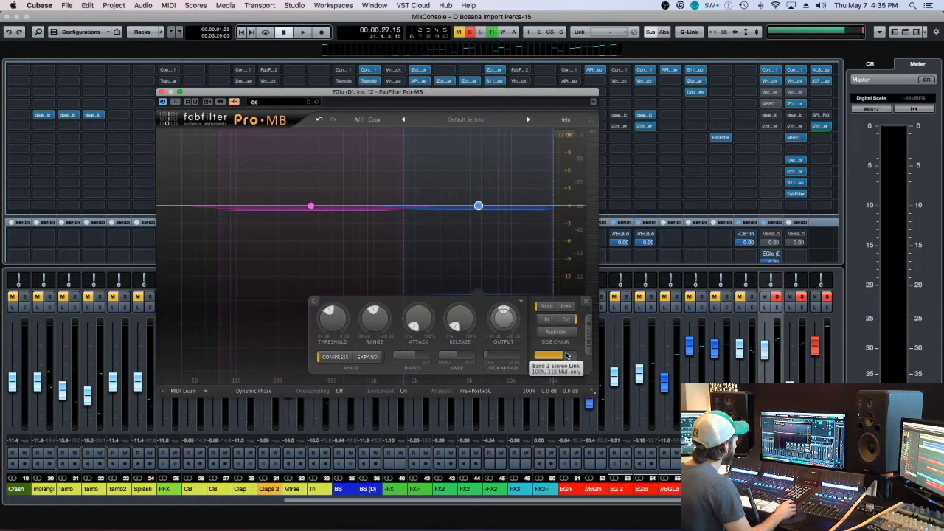
left_click(333, 275)
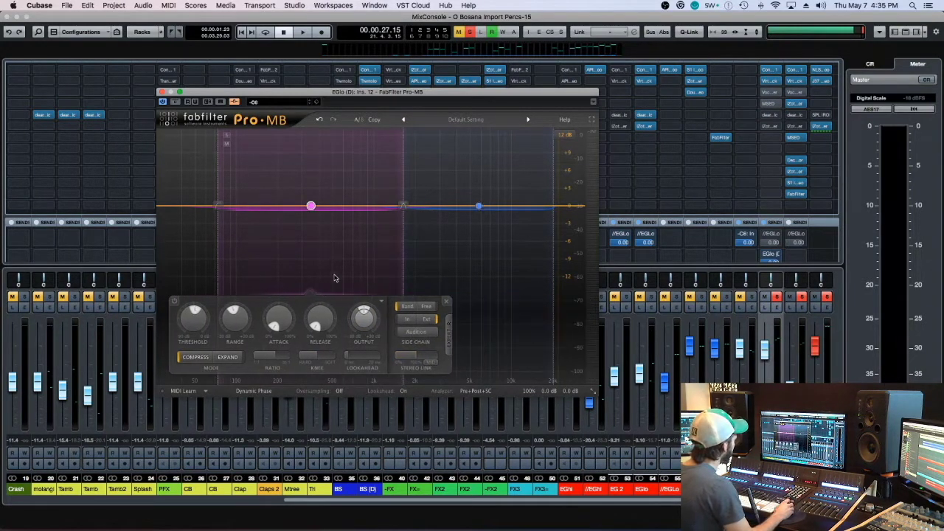
Deepen the range of both Pro-MB bands to about -1.87 dB during playback
key("space")
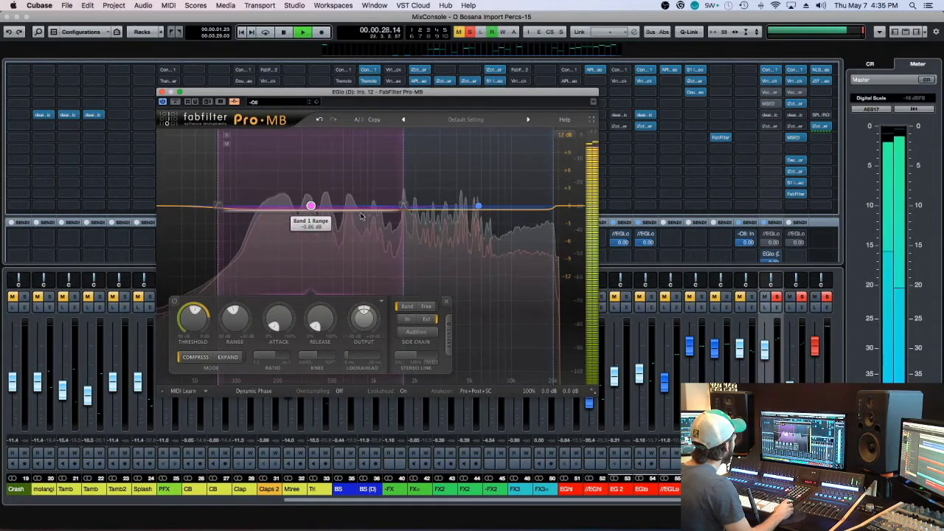
left_click(464, 219)
key("space")
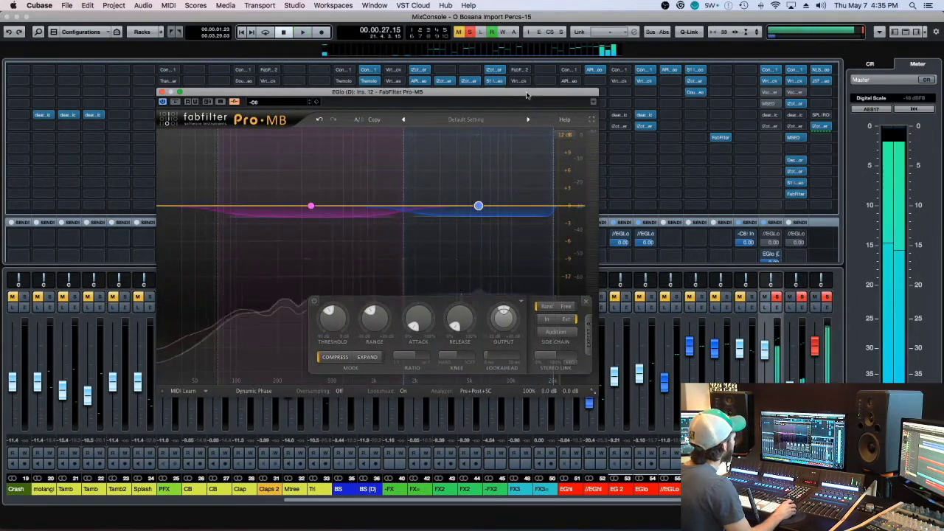
Move the Pro-MB window lower and bypass the inserts on the BS (D), FX=, FX2 and -FX2 channels
left_click_drag(480, 91, 521, 148)
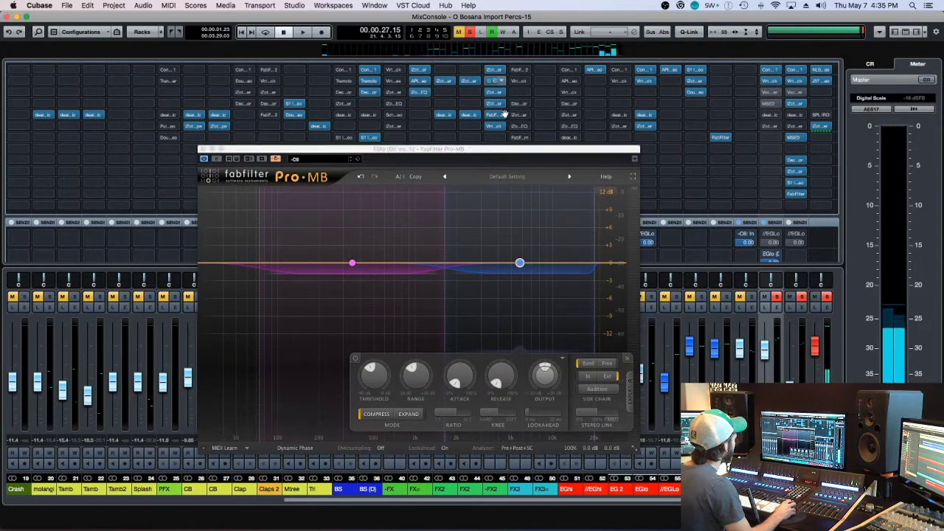
scroll(509, 91, "up", 3)
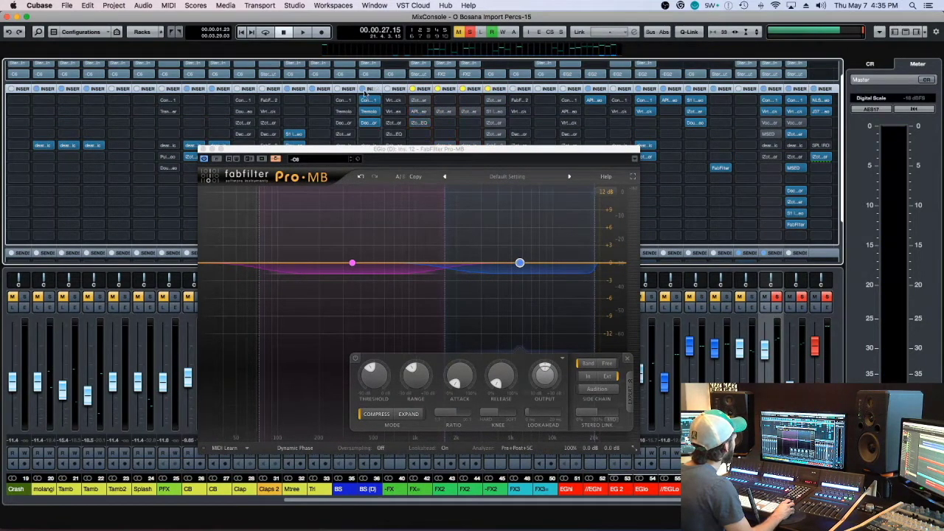
Deepen the range of both Pro-MB bands further to just past -3 dB during playback, and close the plug-in
key("space")
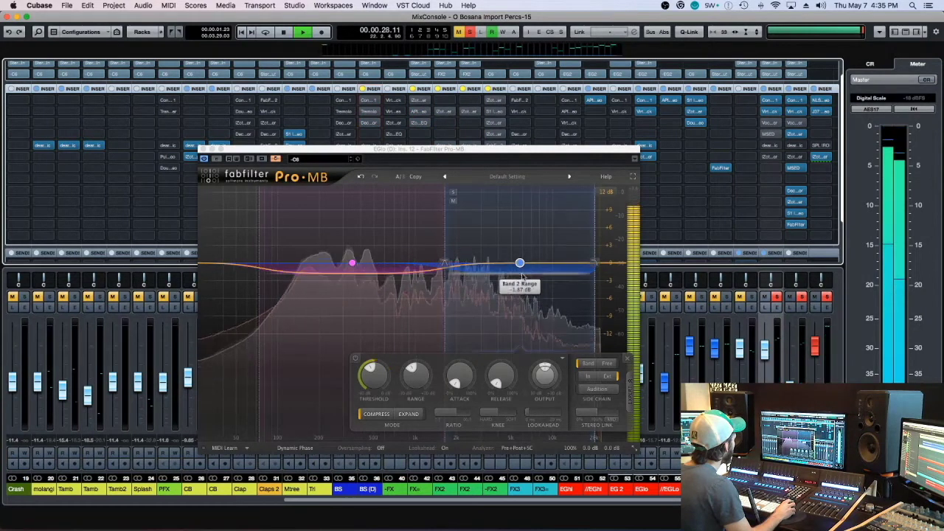
left_click(523, 287)
left_click_drag(526, 287, 526, 290)
left_click_drag(310, 273, 414, 285)
key("space")
key("super+w")
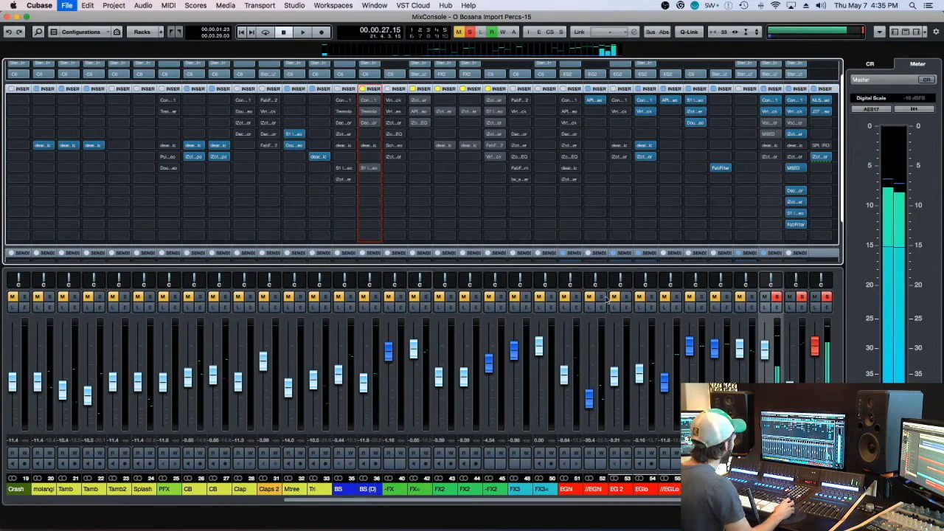
Play both guitar channels and compare the sound with the side-only channel's Pro-MB bypassed and active
key("space")
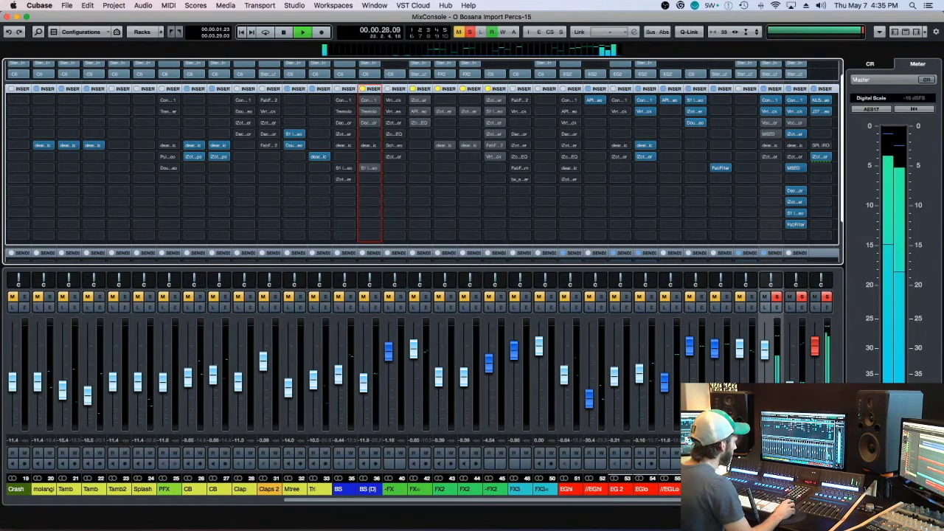
scroll(420, 383, "right", 1)
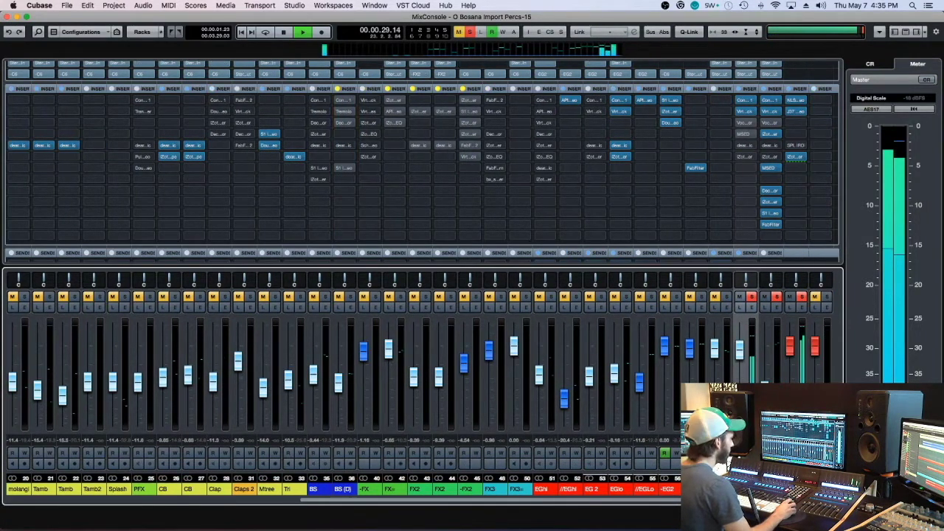
left_click(764, 225)
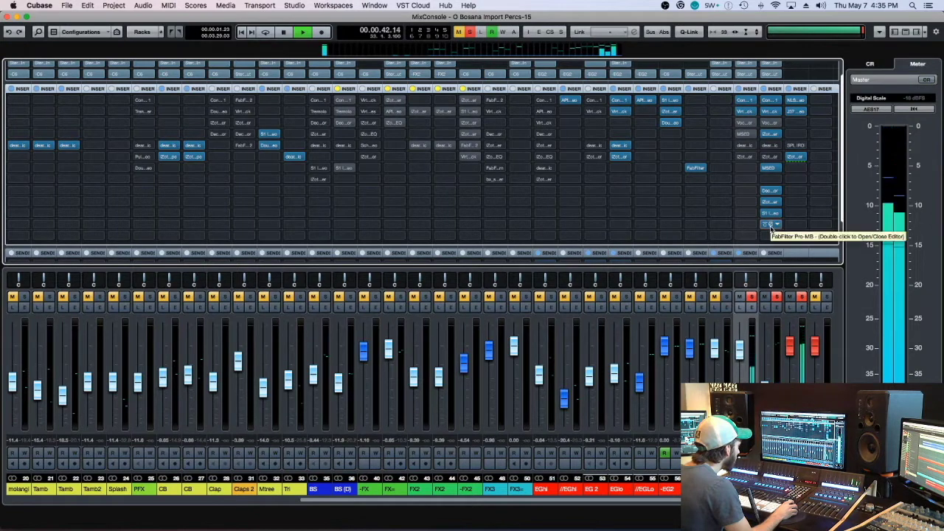
key("space")
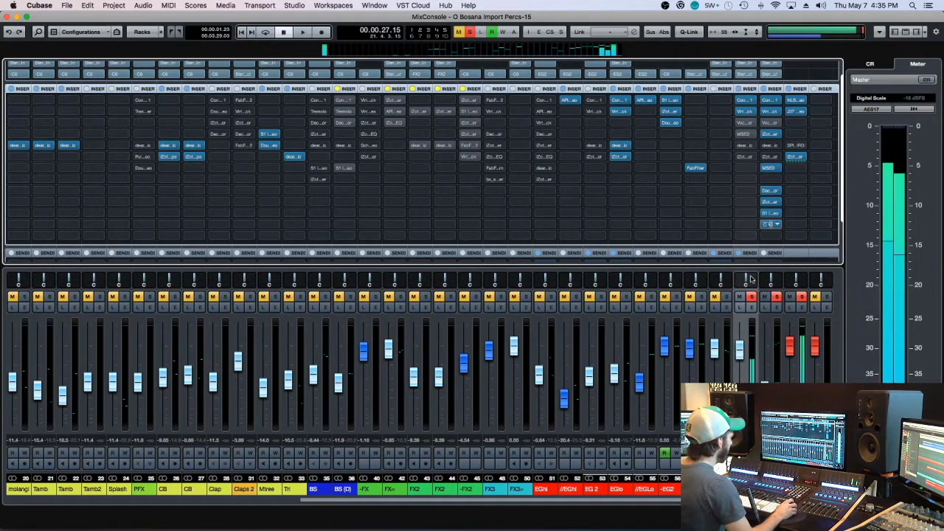
Review Pro-MB's side-chained band settings, close it, and audition both guitar channels again with its processing
left_click(771, 223)
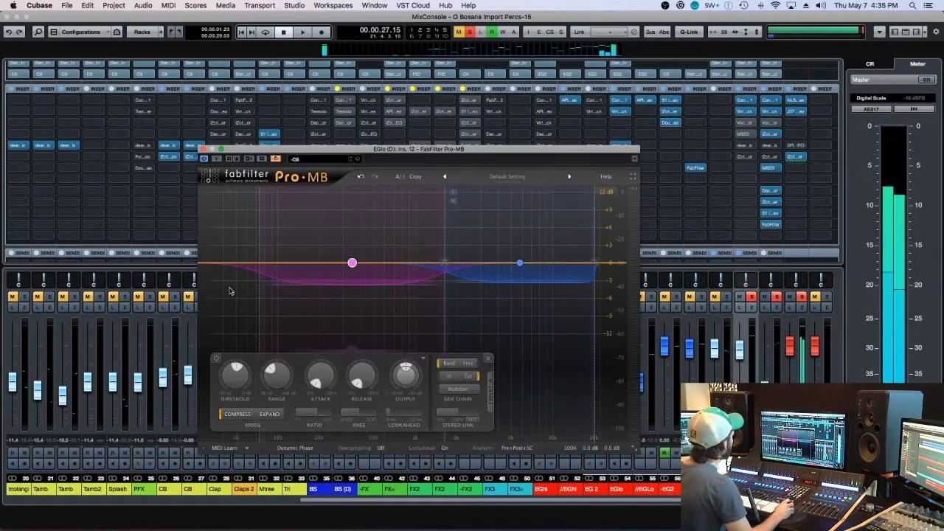
key("super+w")
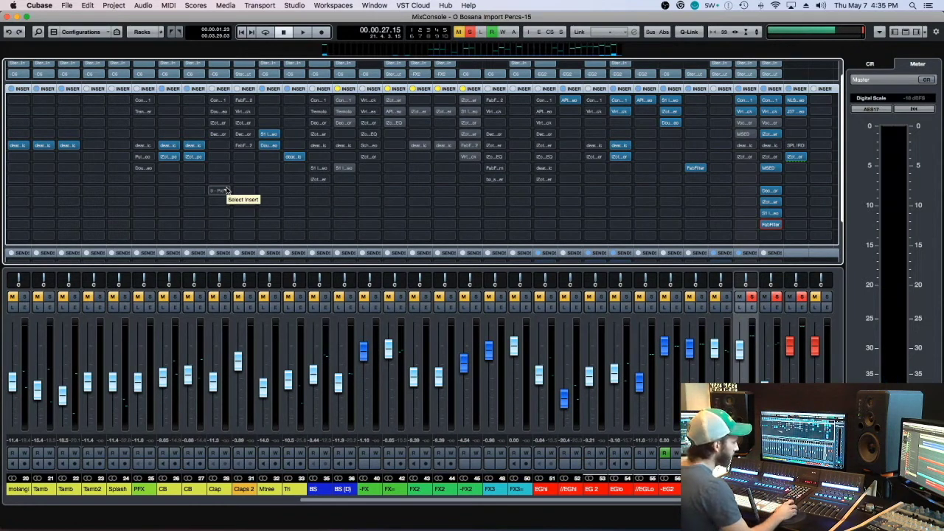
key("space")
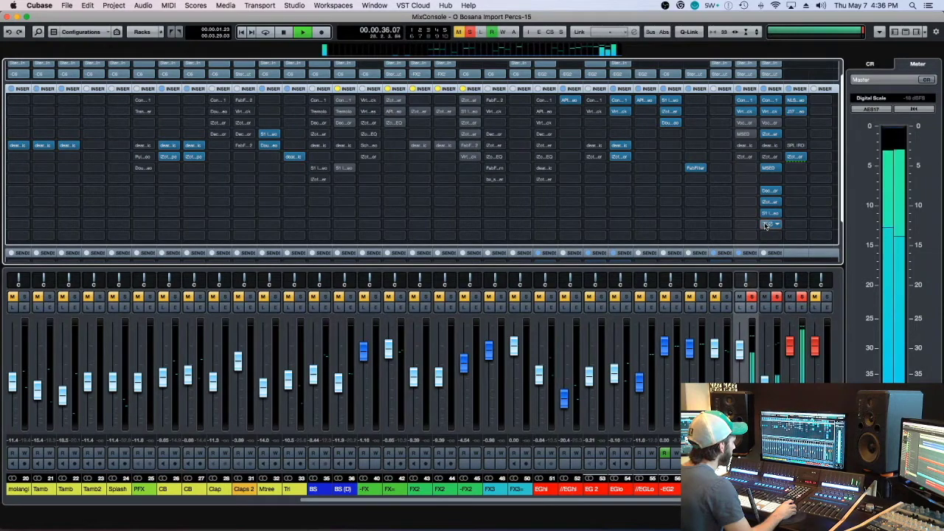
key("space")
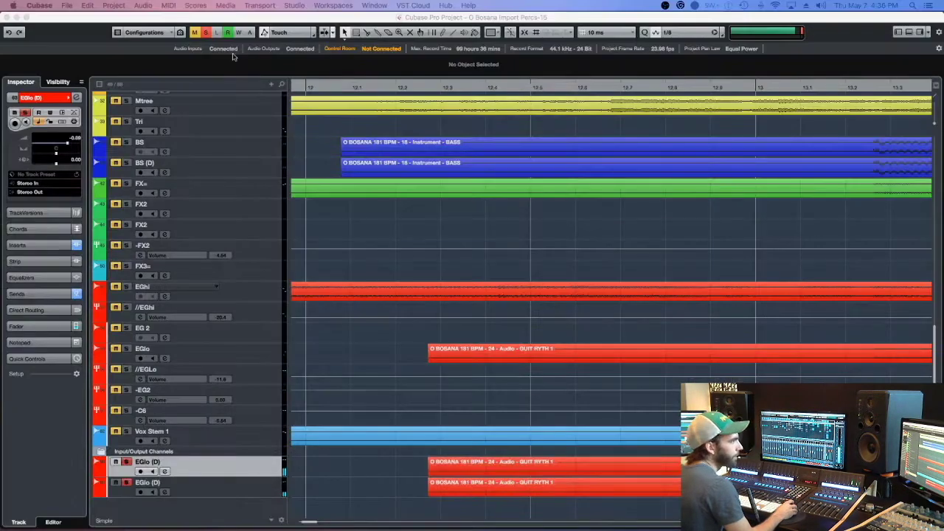
Clear all track solos in the project window, and review the side-only channel's MSED mid mute in the mixer
left_click(209, 33)
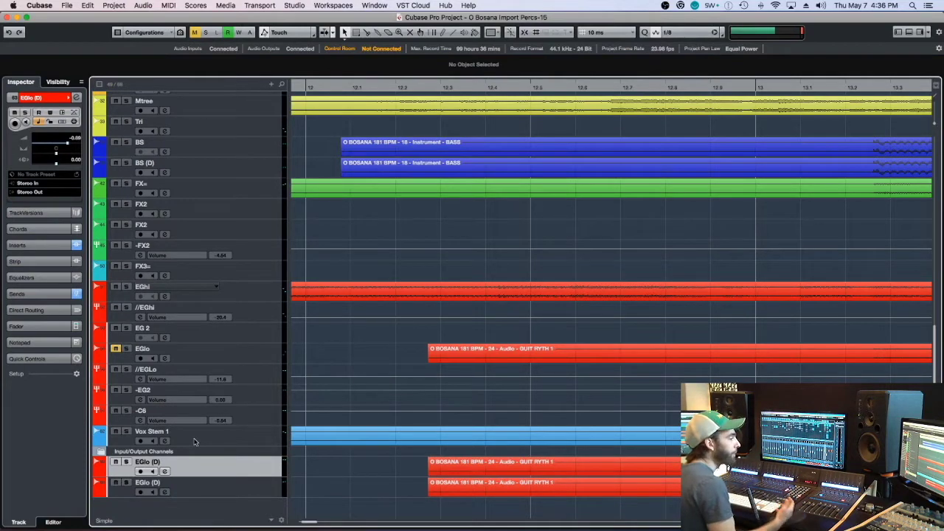
key("F3")
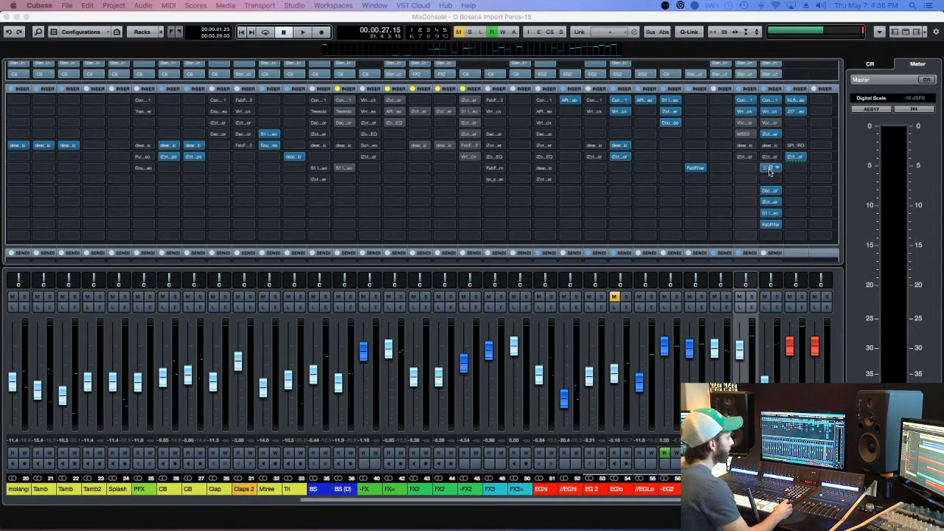
left_click(770, 167)
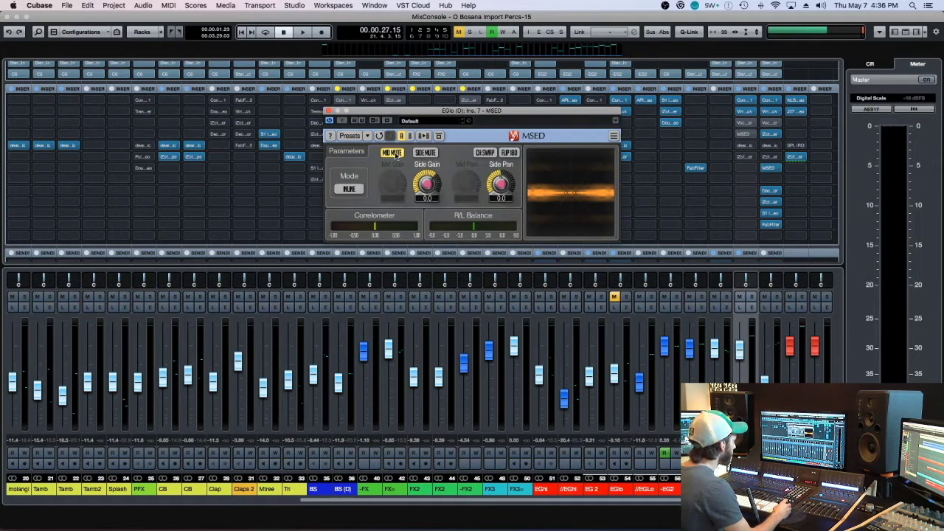
left_click(329, 111)
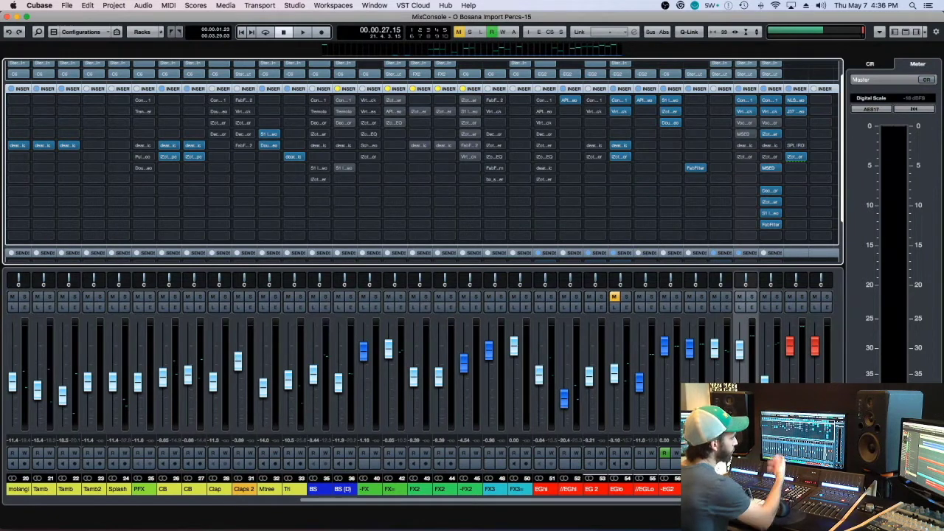
Solo the selected EGlo (D) guitar channel, check it in the project window, clear the solo, and return to the mixer
left_click(751, 296)
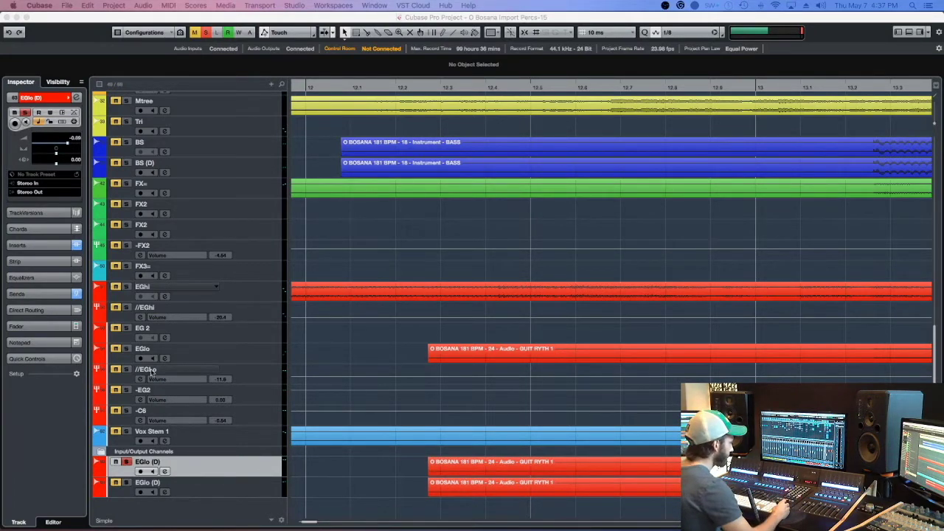
key("F3")
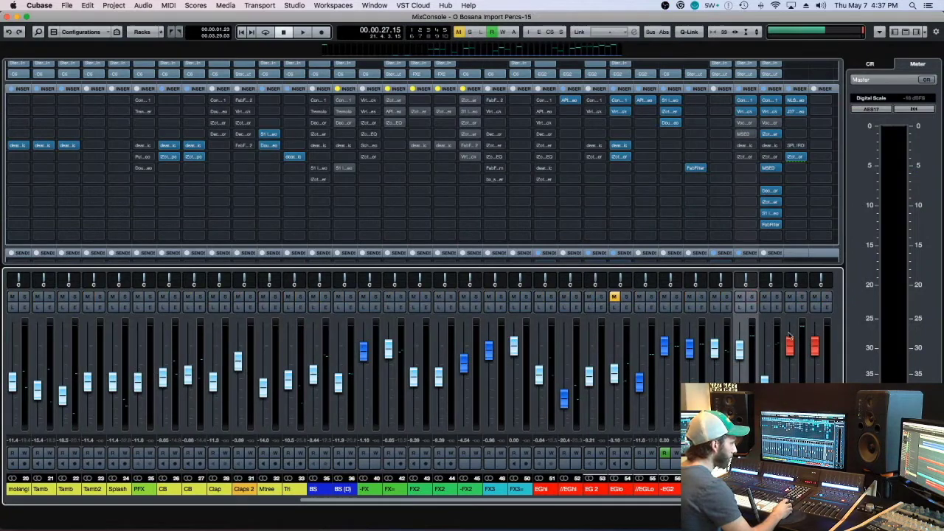
key("F3")
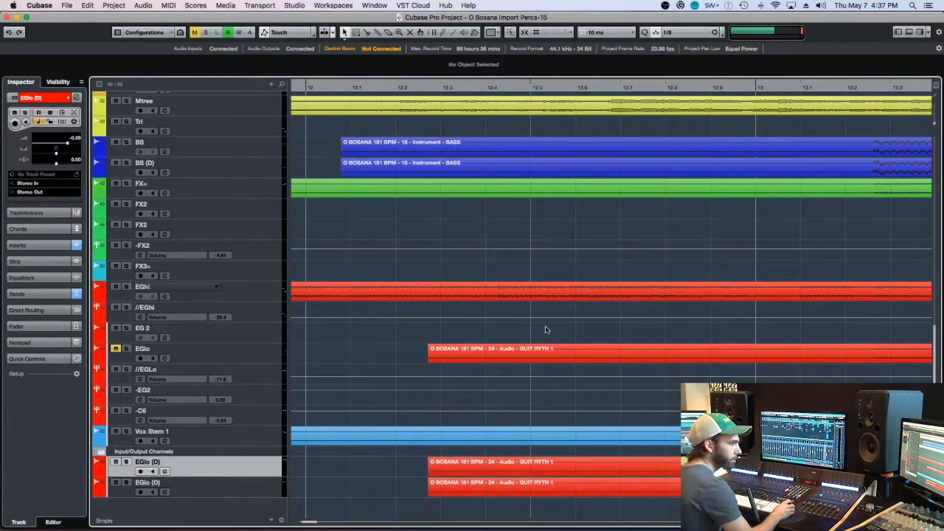
key("F3")
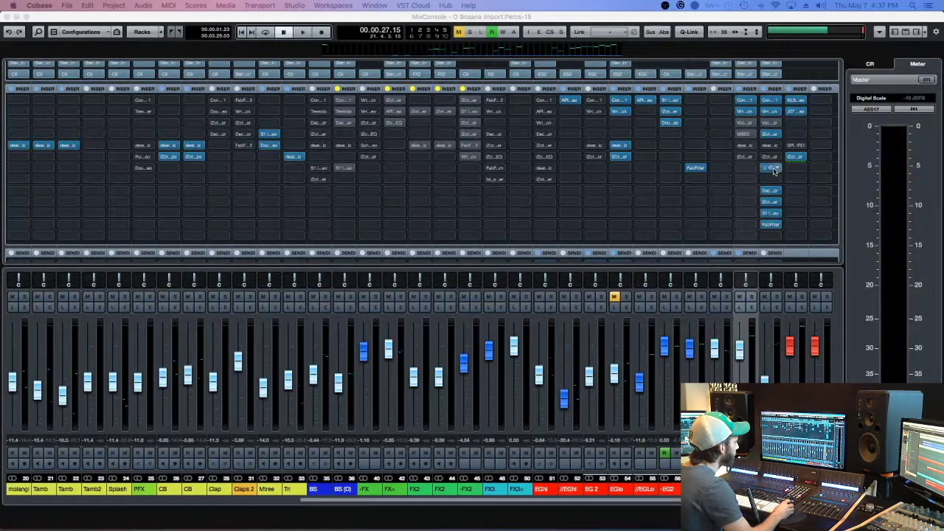
Review the MSED mid mute on the side-only EGlo (D) channel, and close the plug-in and the mixer
double_click(770, 169)
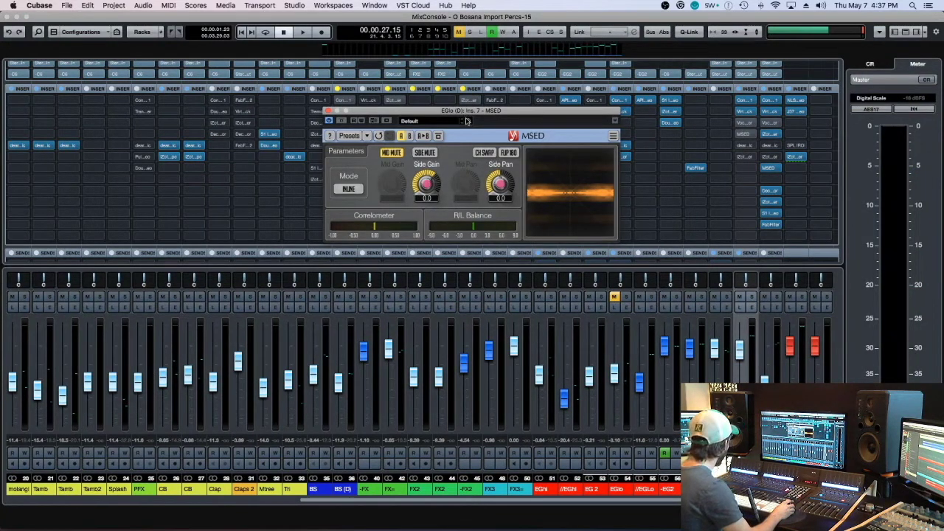
key("super+w")
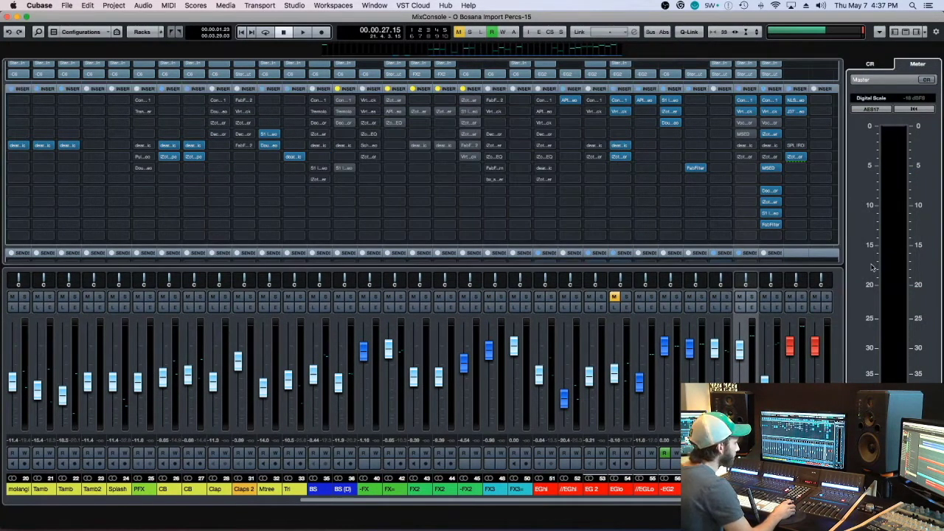
key("super+w")
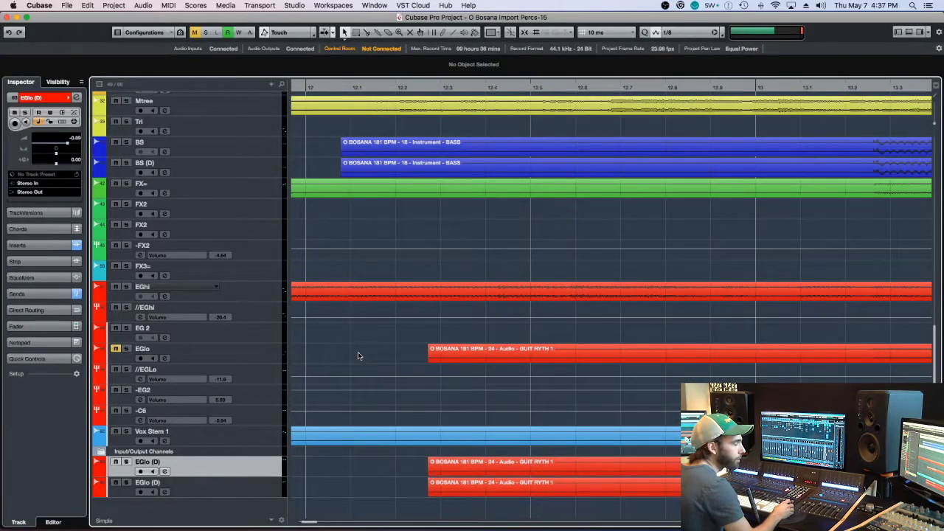